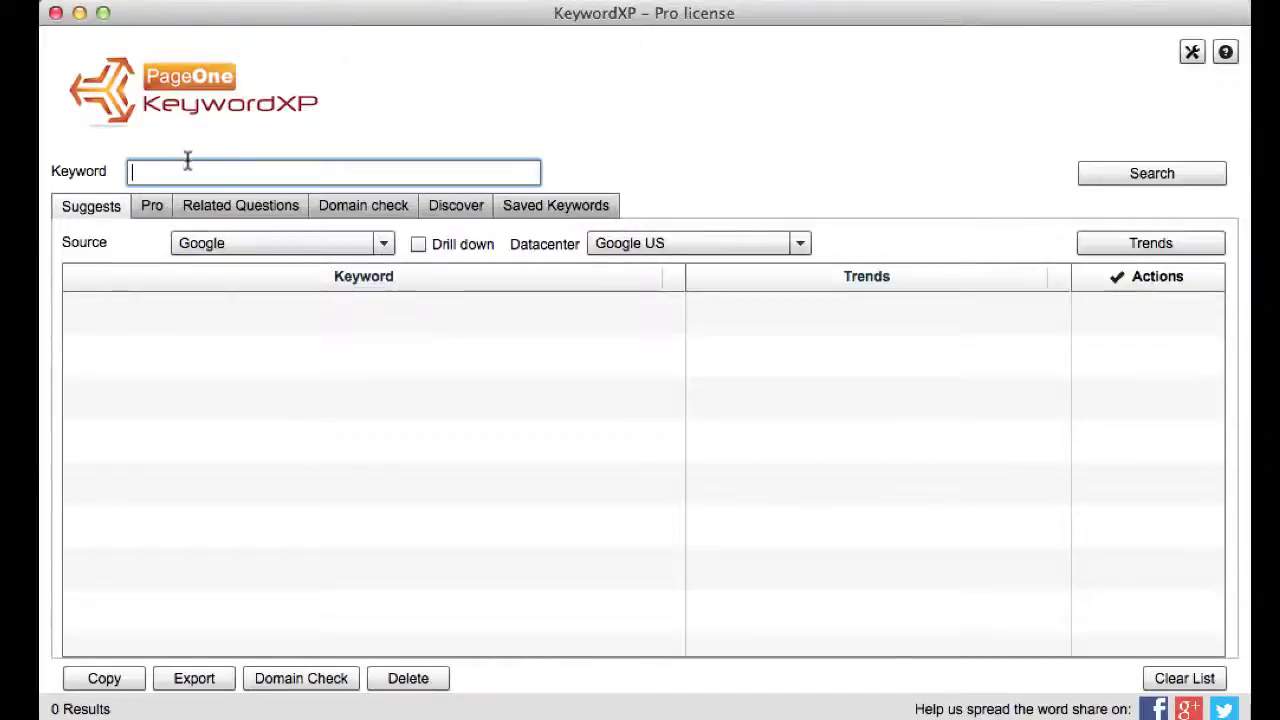
- Search Google US keyword suggestions for "beef jerky" and look through the list
text(beef jerky)
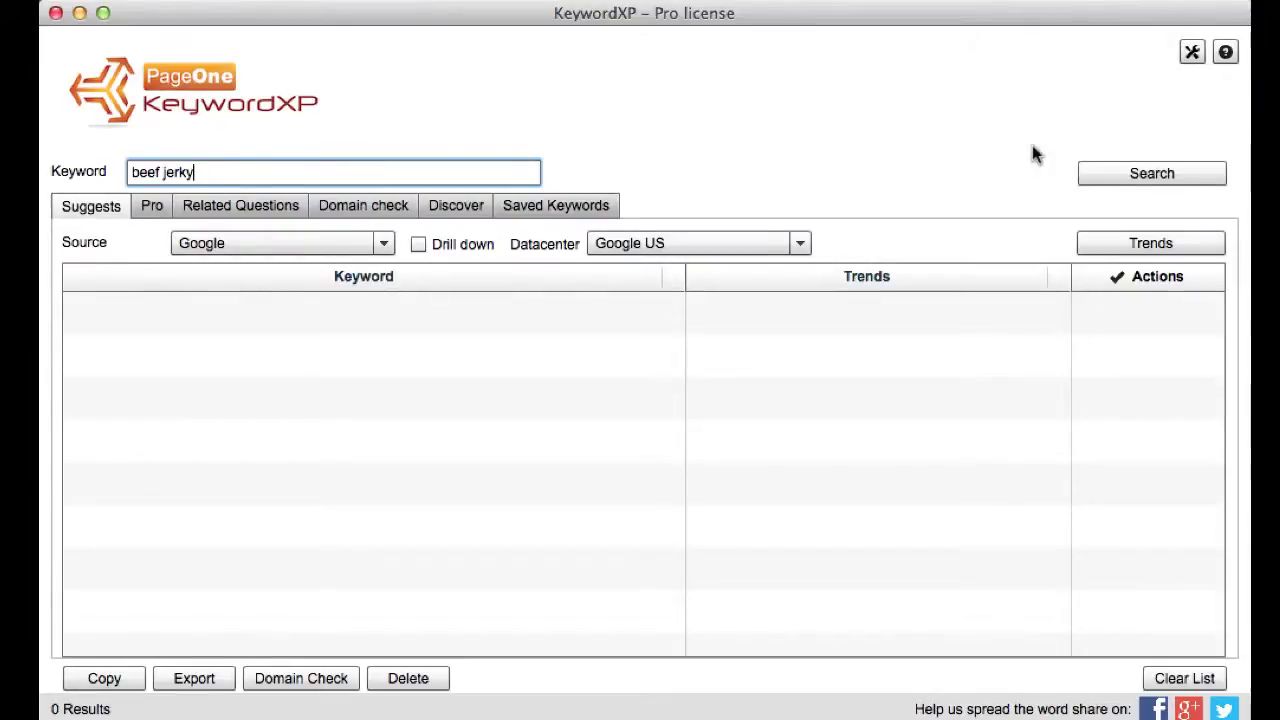
click(1090, 169)
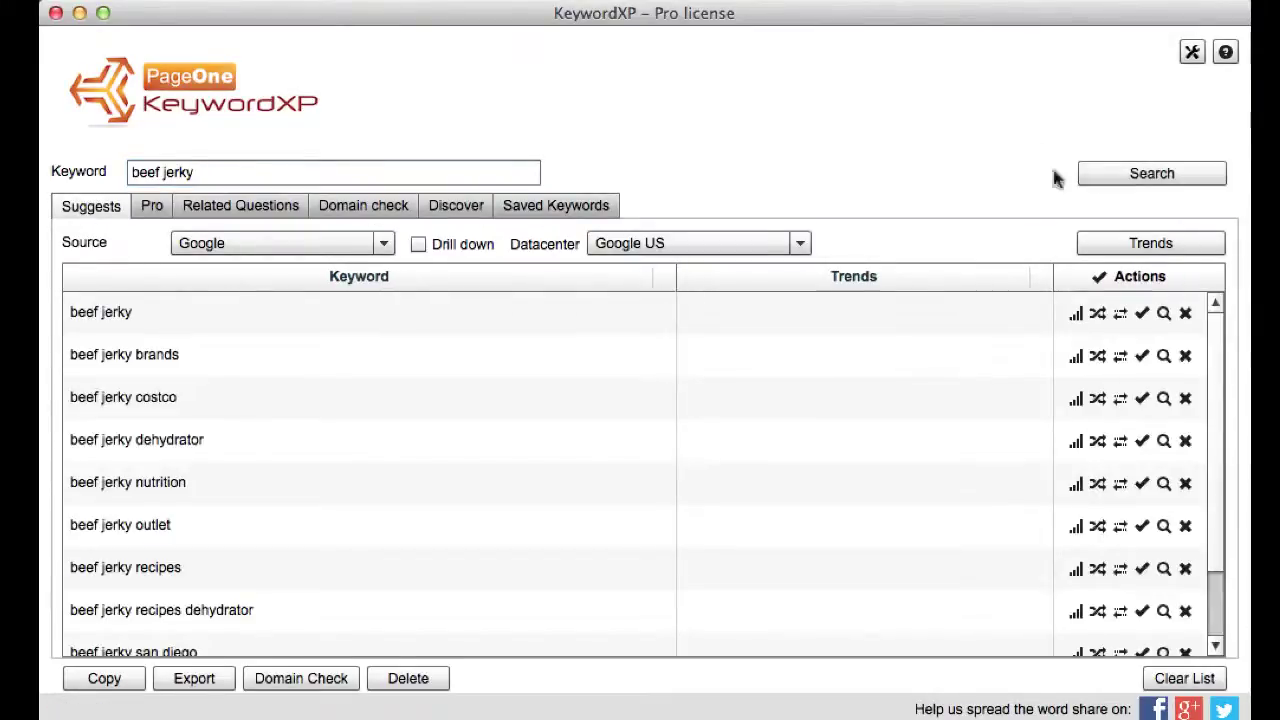
scroll(566, 420, down, 2)
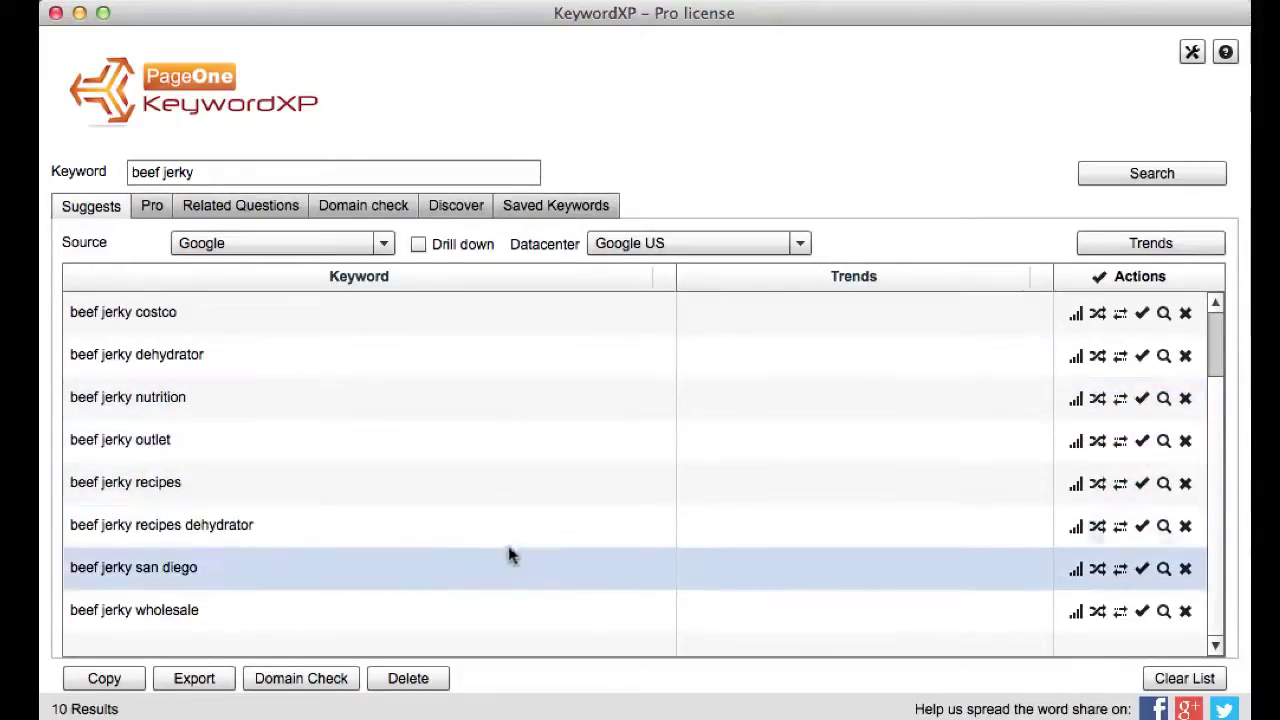
scroll(490, 370, up, 2)
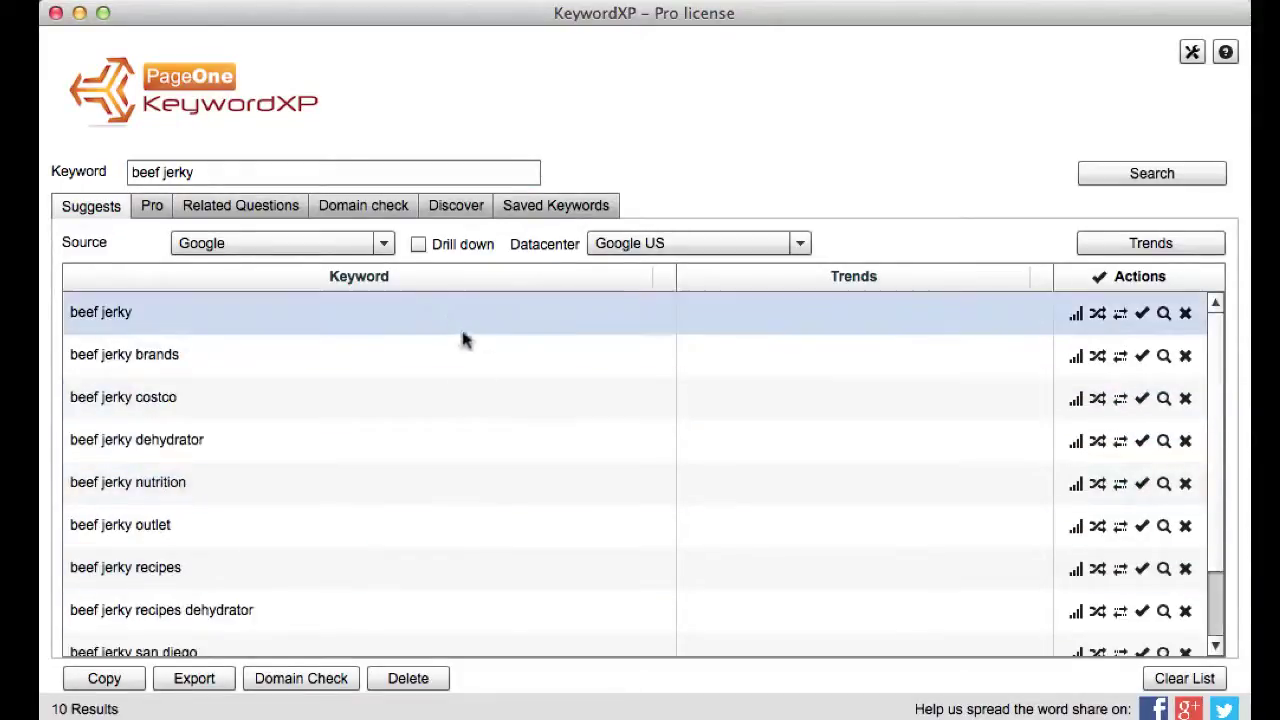
- Check which suggestion sources are available, keeping Google as the source
click(385, 248)
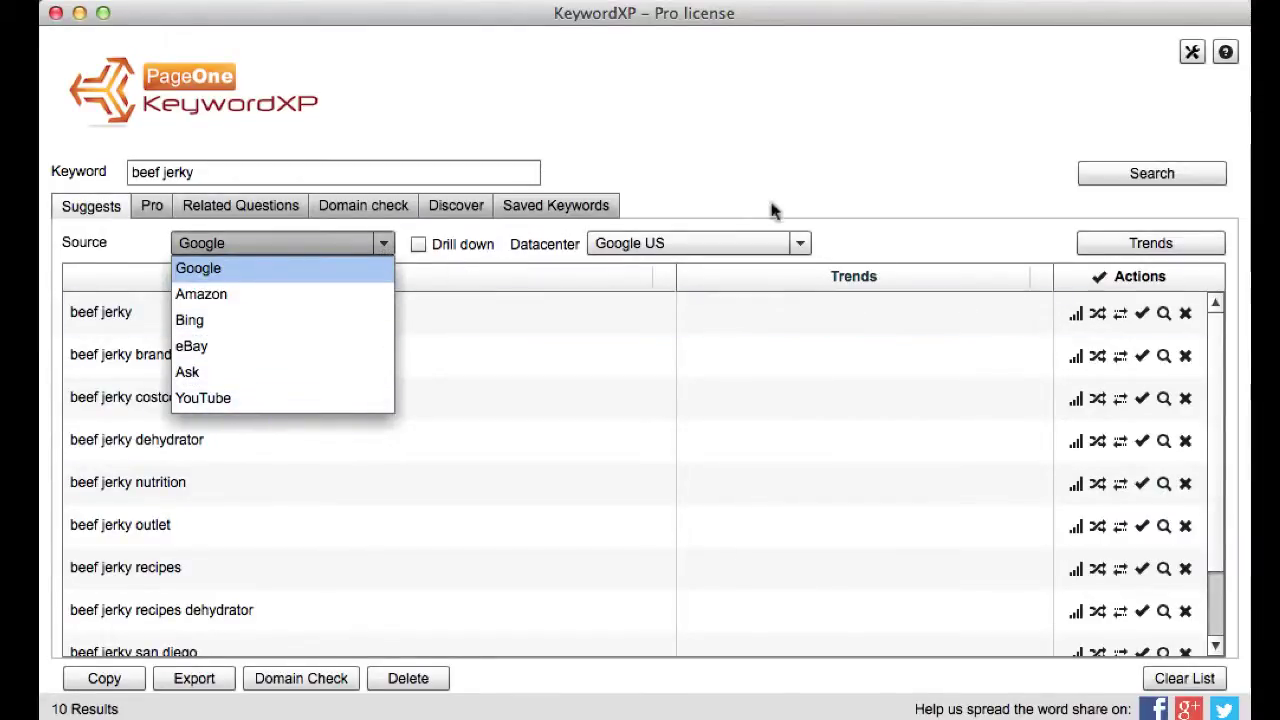
click(876, 229)
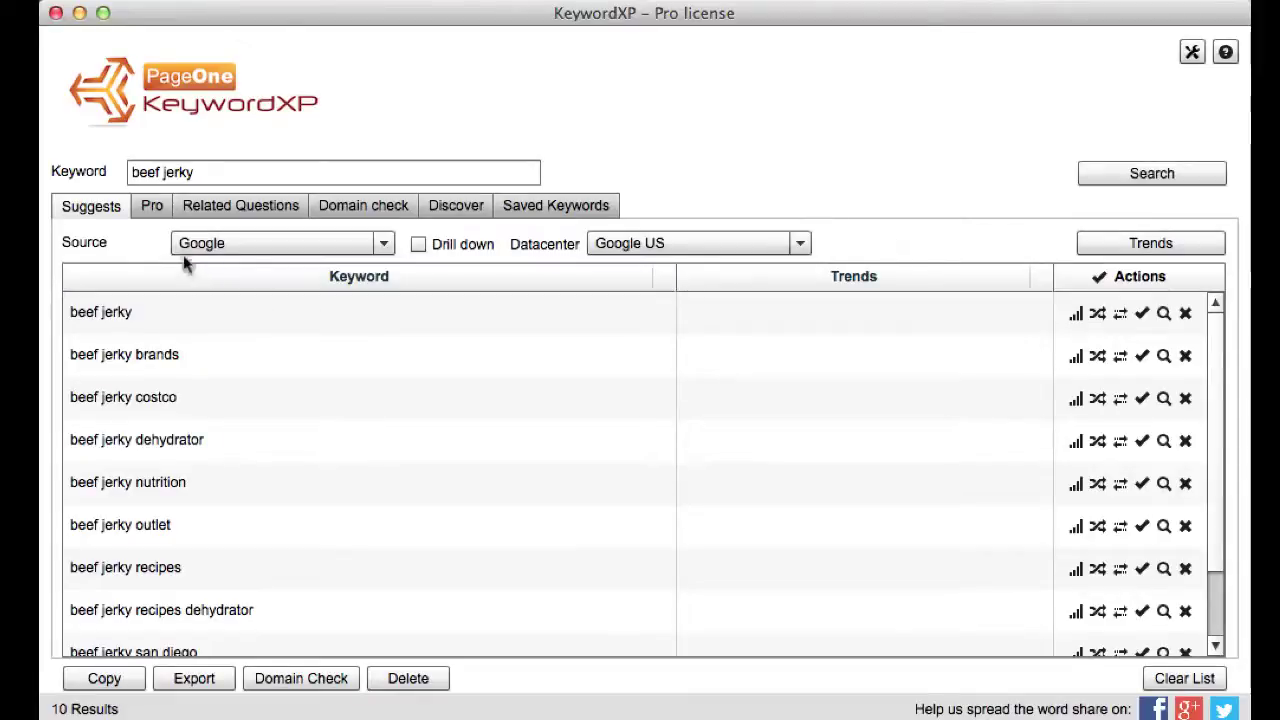
click(267, 414)
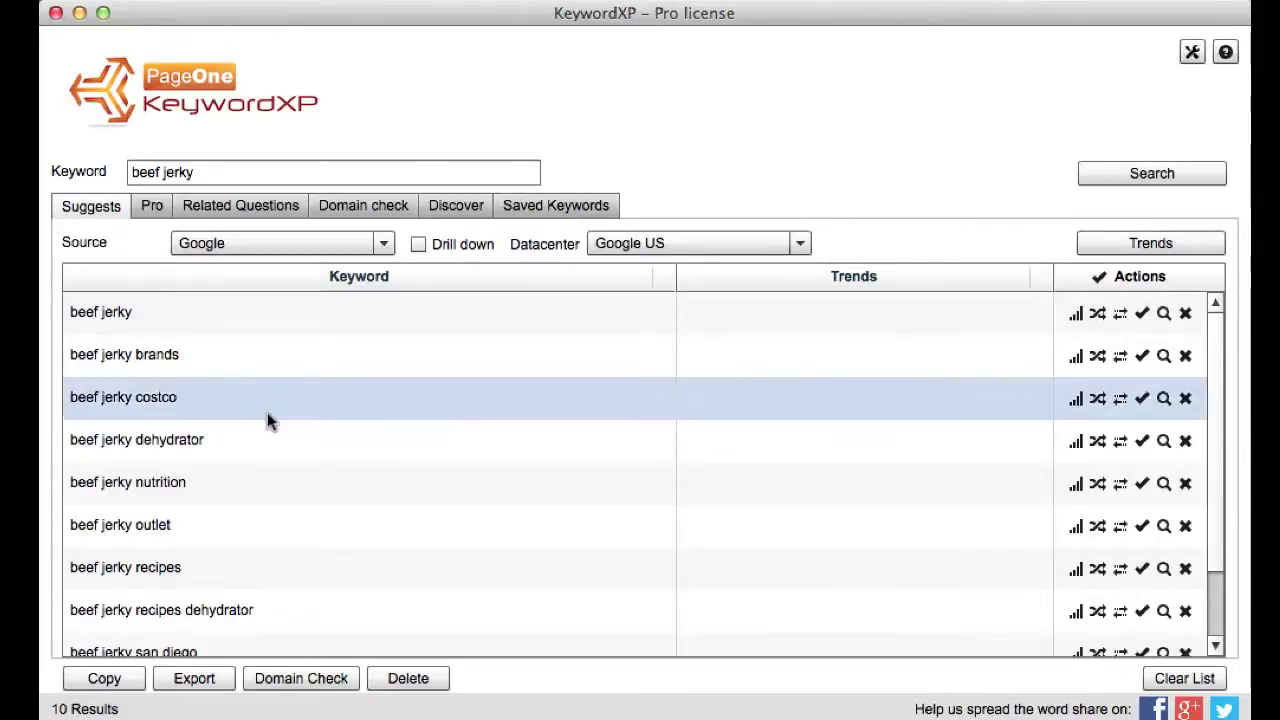
- Expand the suggestion "beef jerky dehydrator" into its related keywords and load its trend graph
click(183, 445)
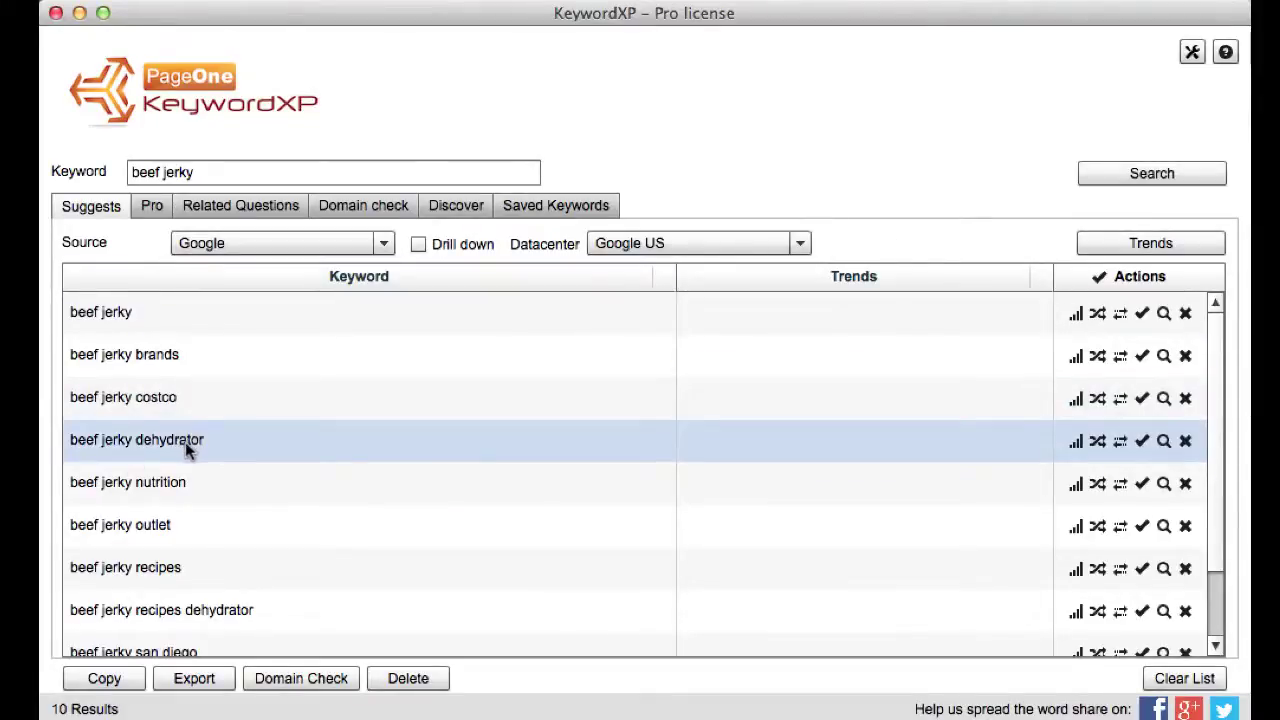
double_click(185, 442)
scroll(230, 495, down, 3)
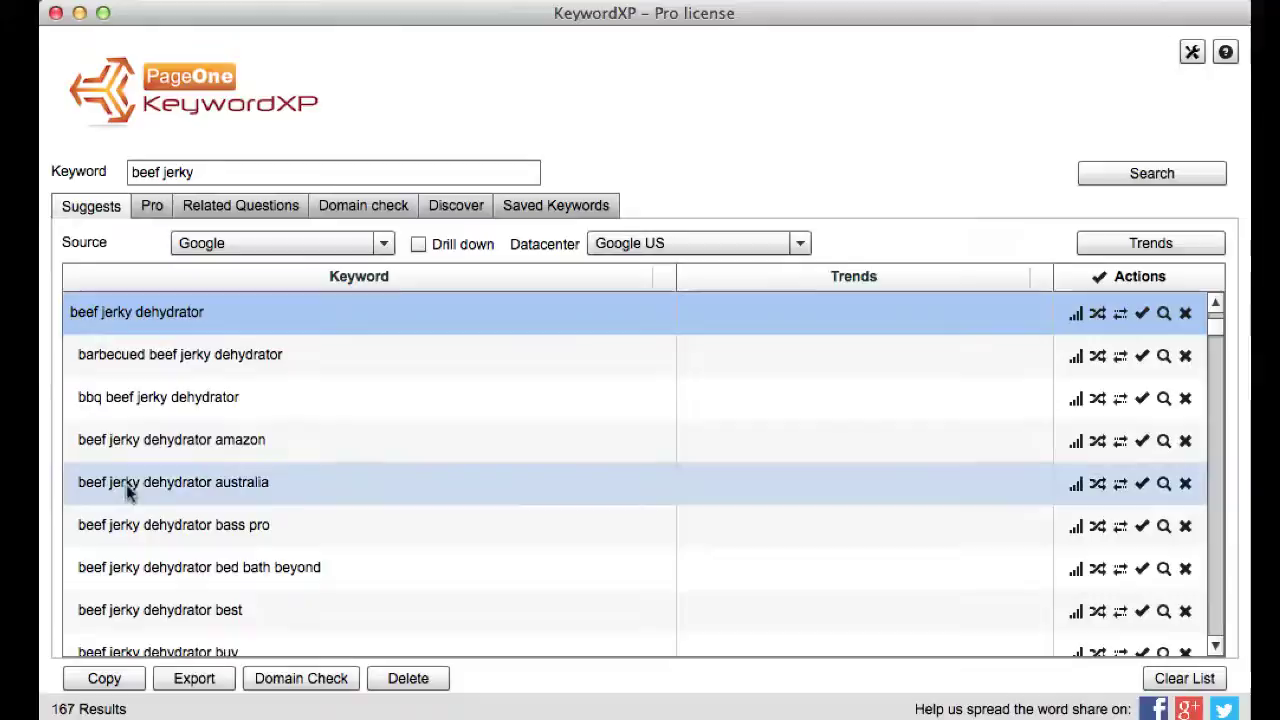
scroll(296, 548, down, 3)
scroll(290, 520, down, 2)
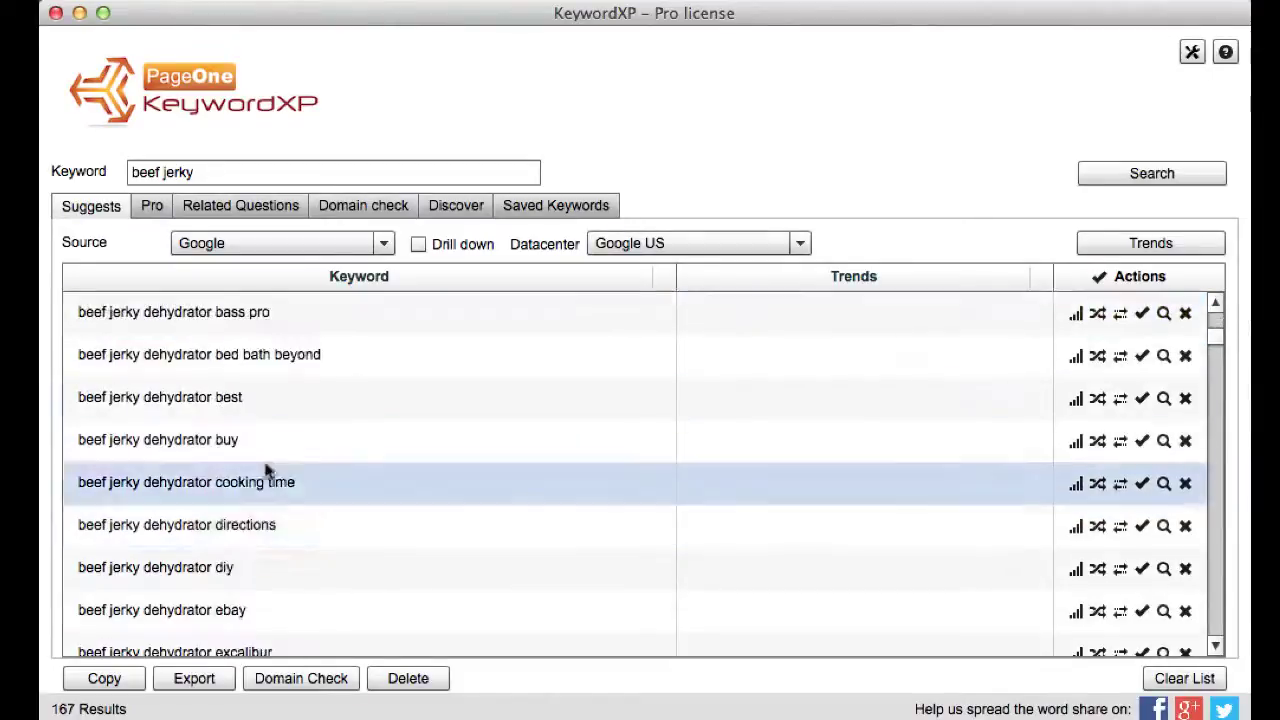
scroll(285, 500, up, 7)
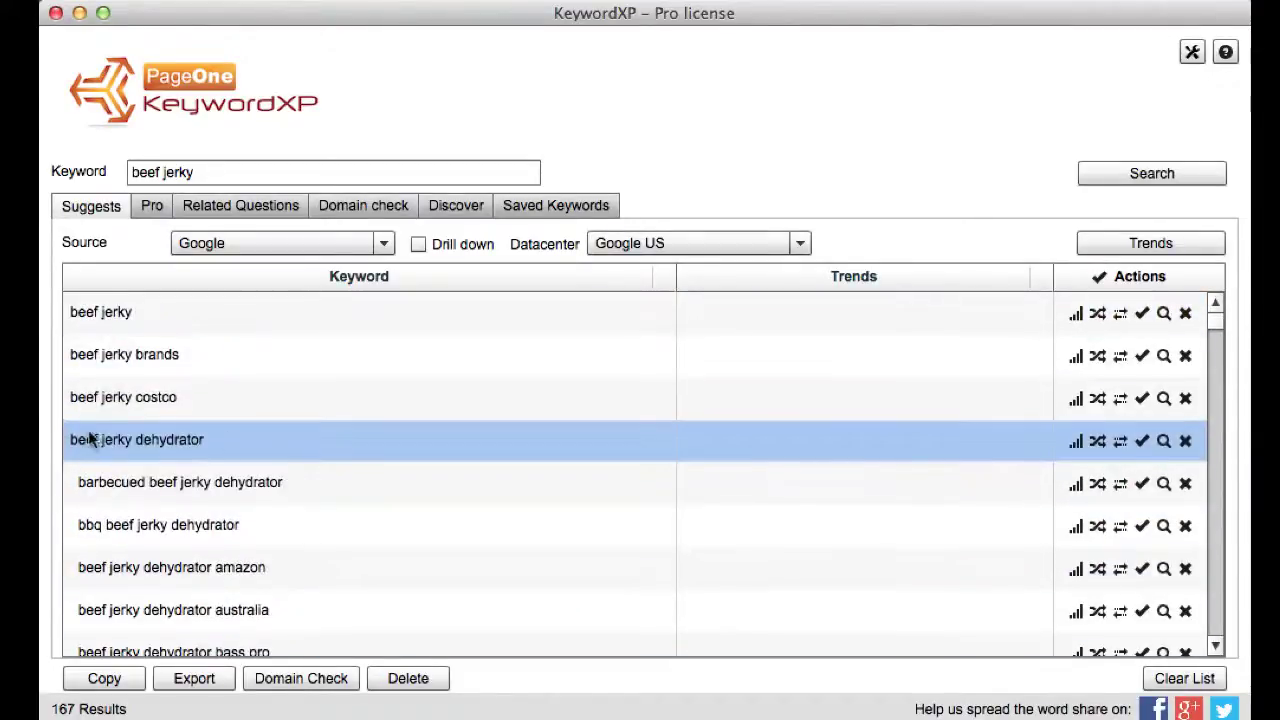
click(1166, 244)
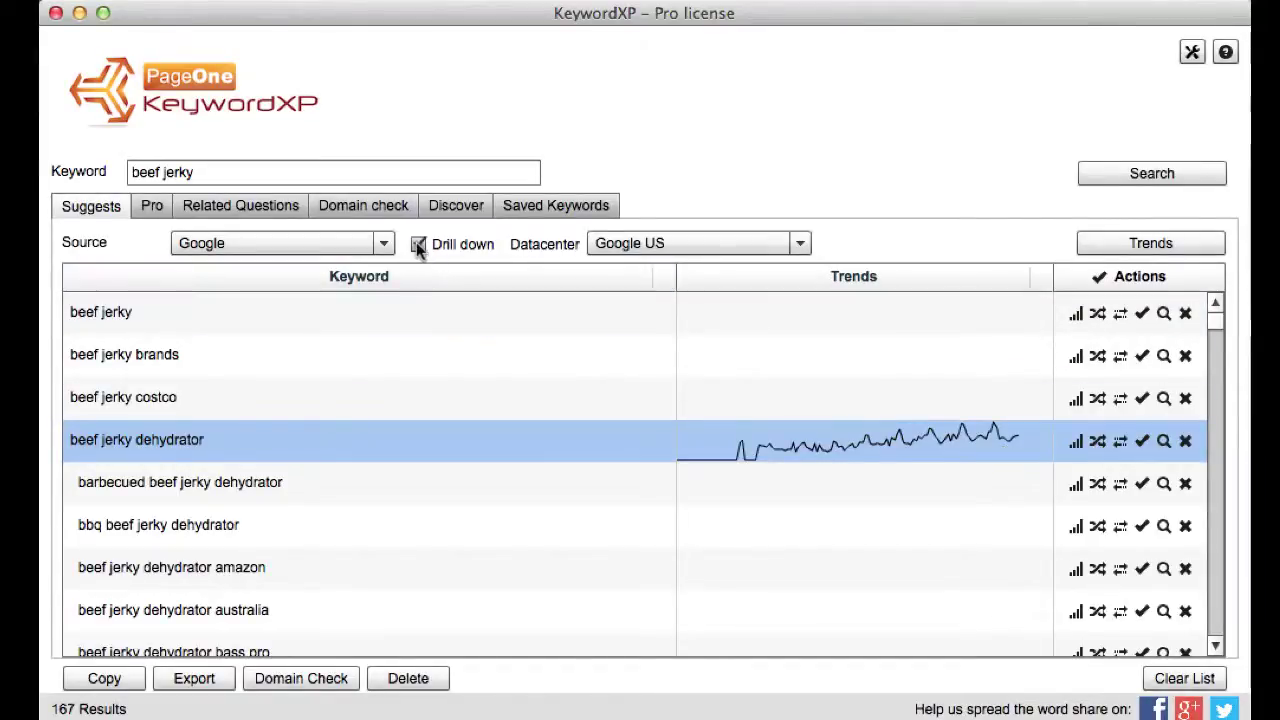
- Enable drill down and rerun the "beef jerky" suggestion search
click(418, 244)
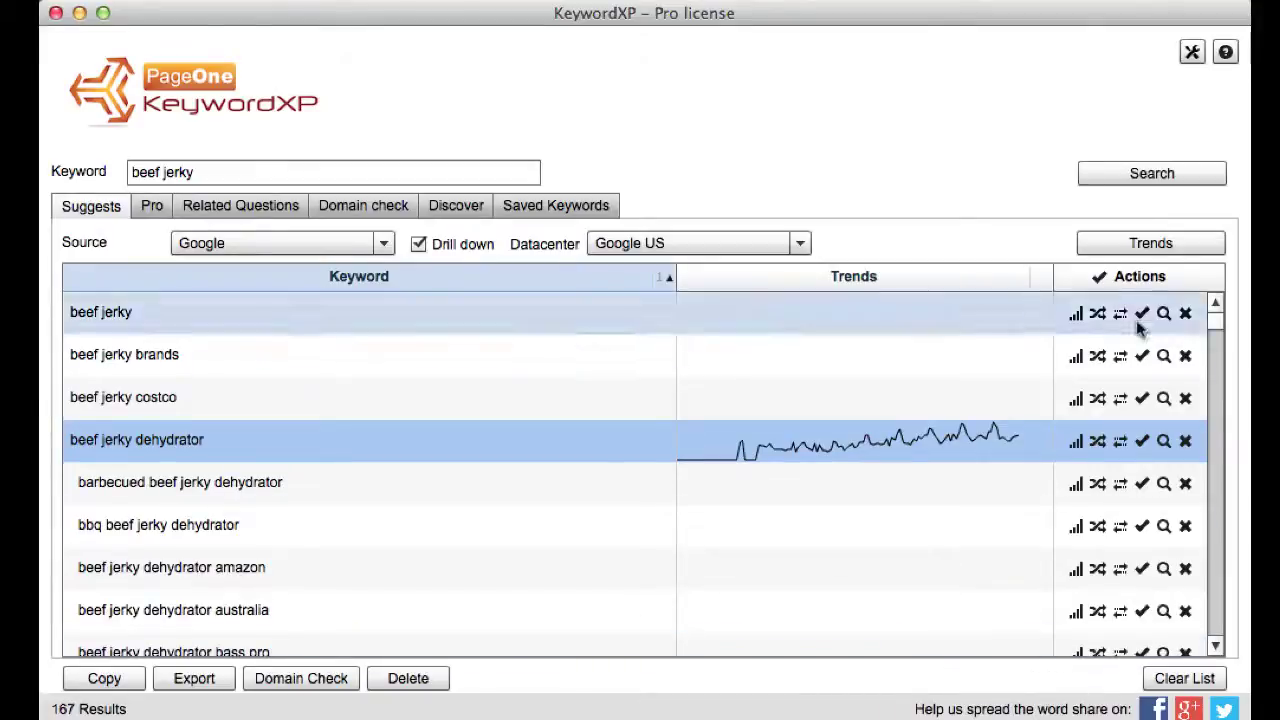
click(1182, 172)
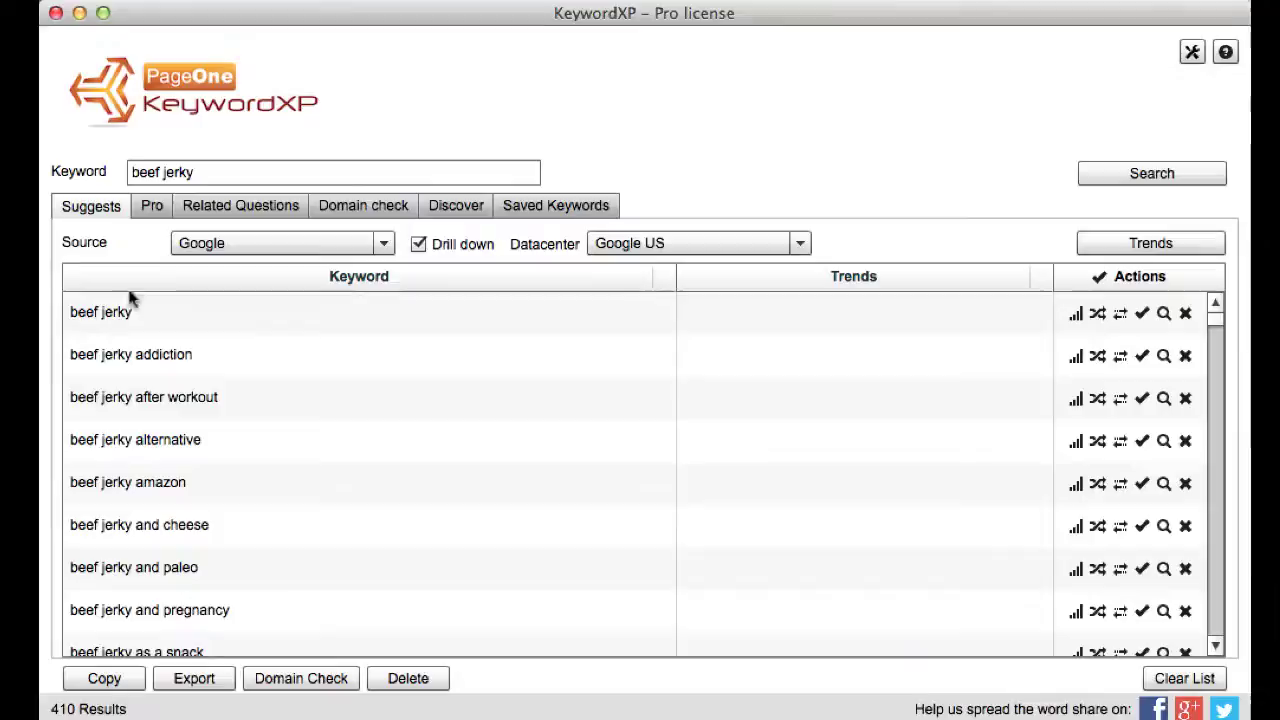
- Run the Pro keyword search for "beef jerky" to get search volume, competition and CPC data
click(146, 213)
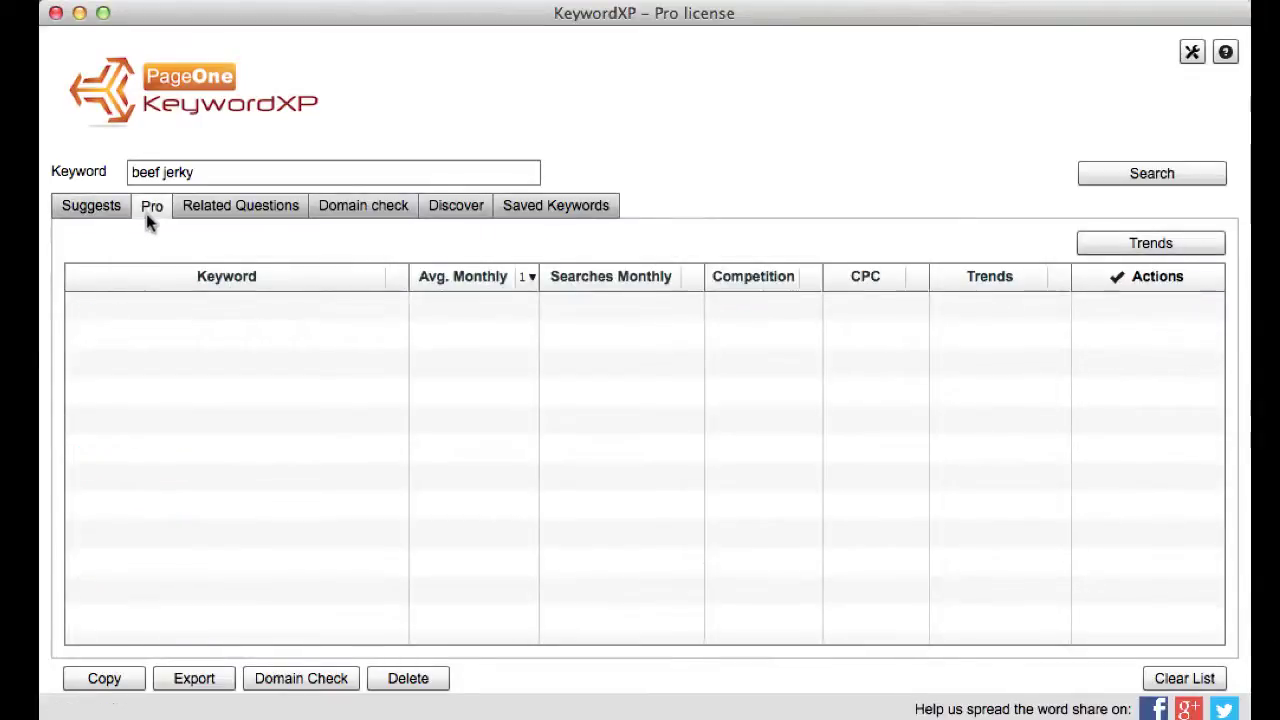
click(1088, 180)
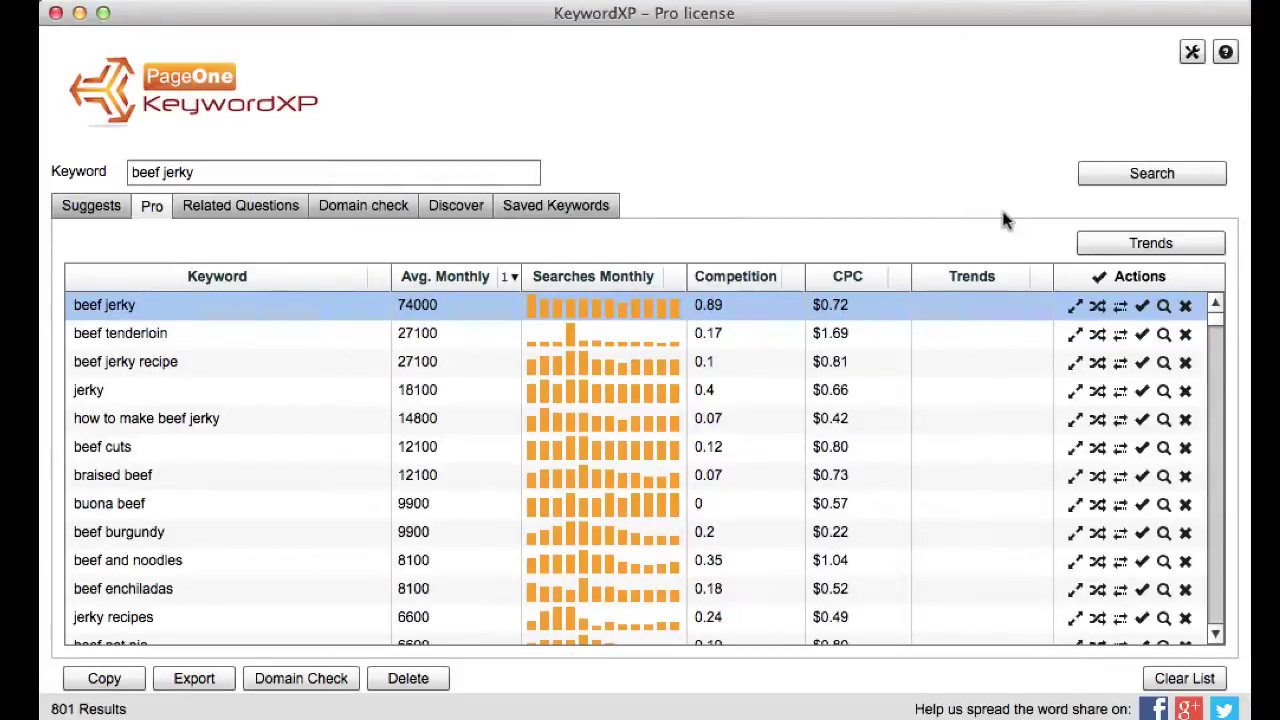
- Examine the average and month-by-month search volumes for "beef jerky" and "beef tenderloin"
click(470, 365)
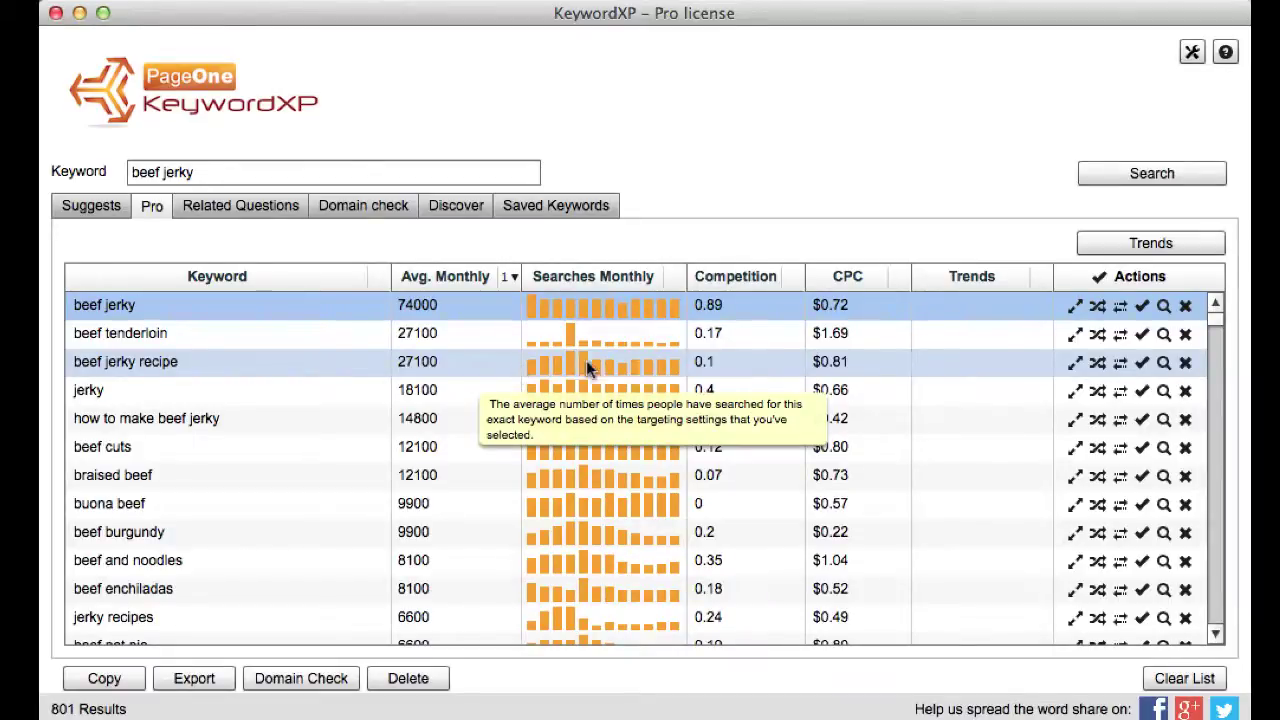
shift+click(501, 341)
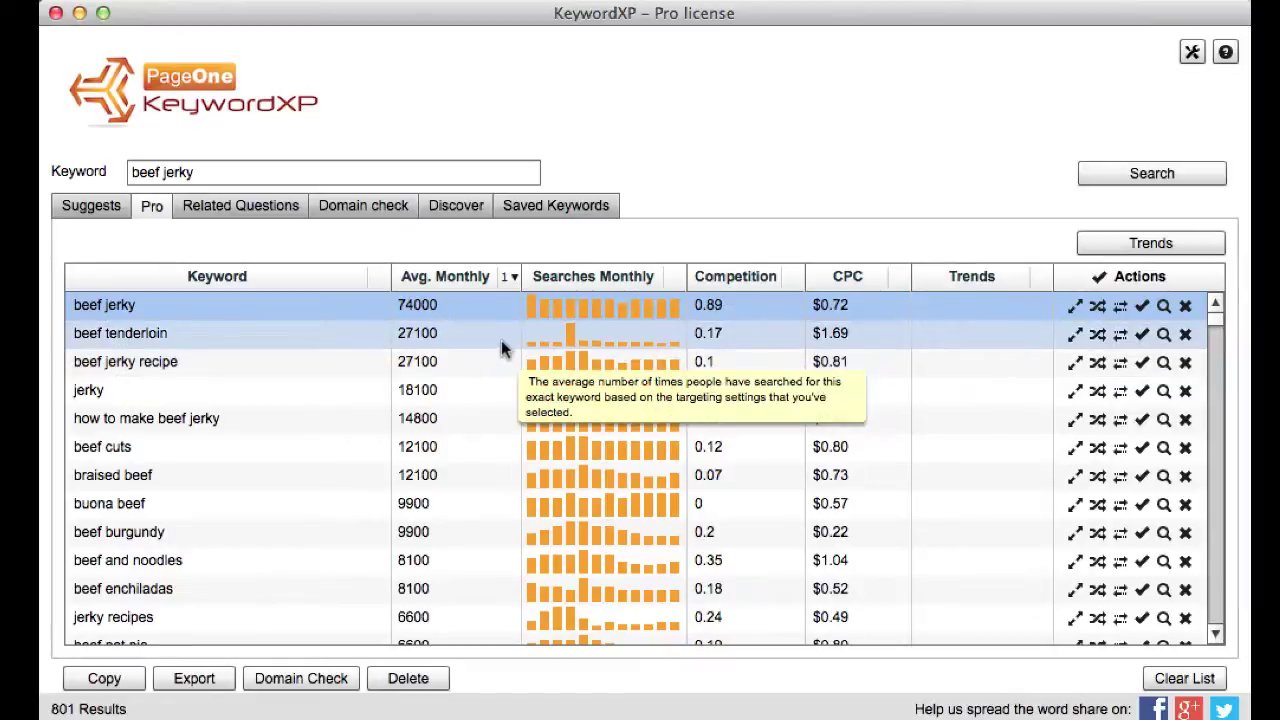
super+click(491, 364)
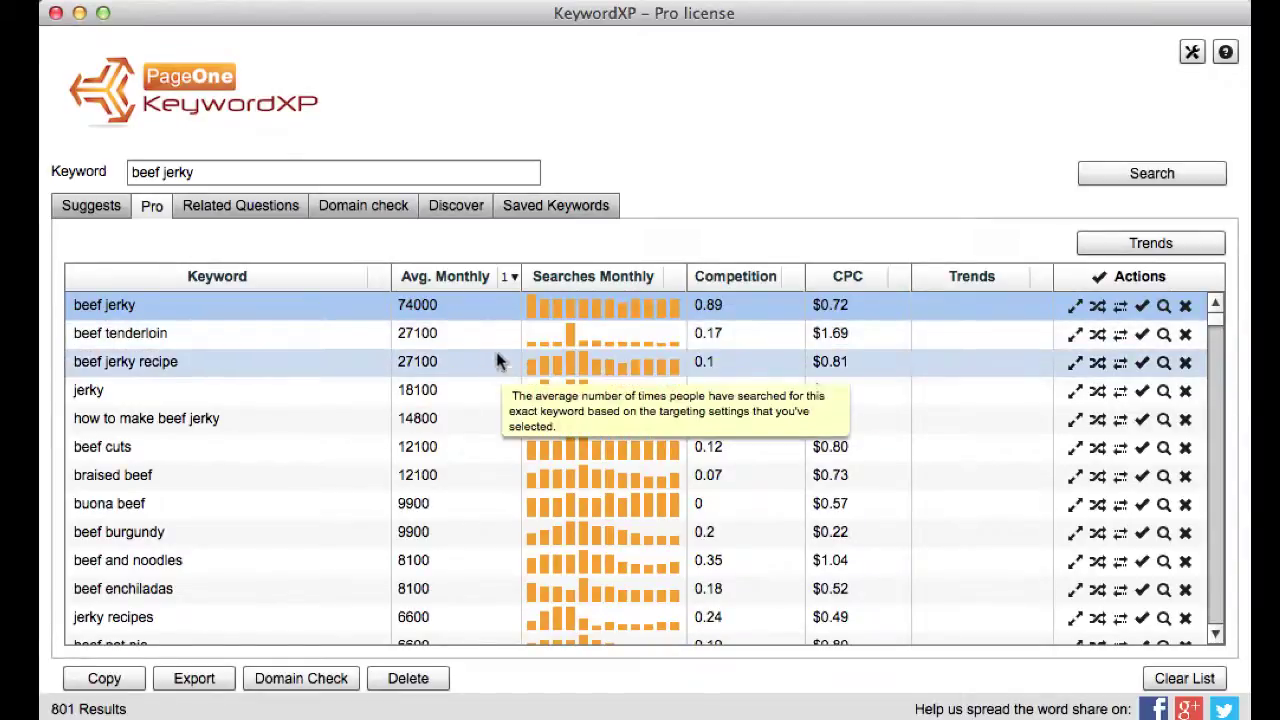
click(578, 310)
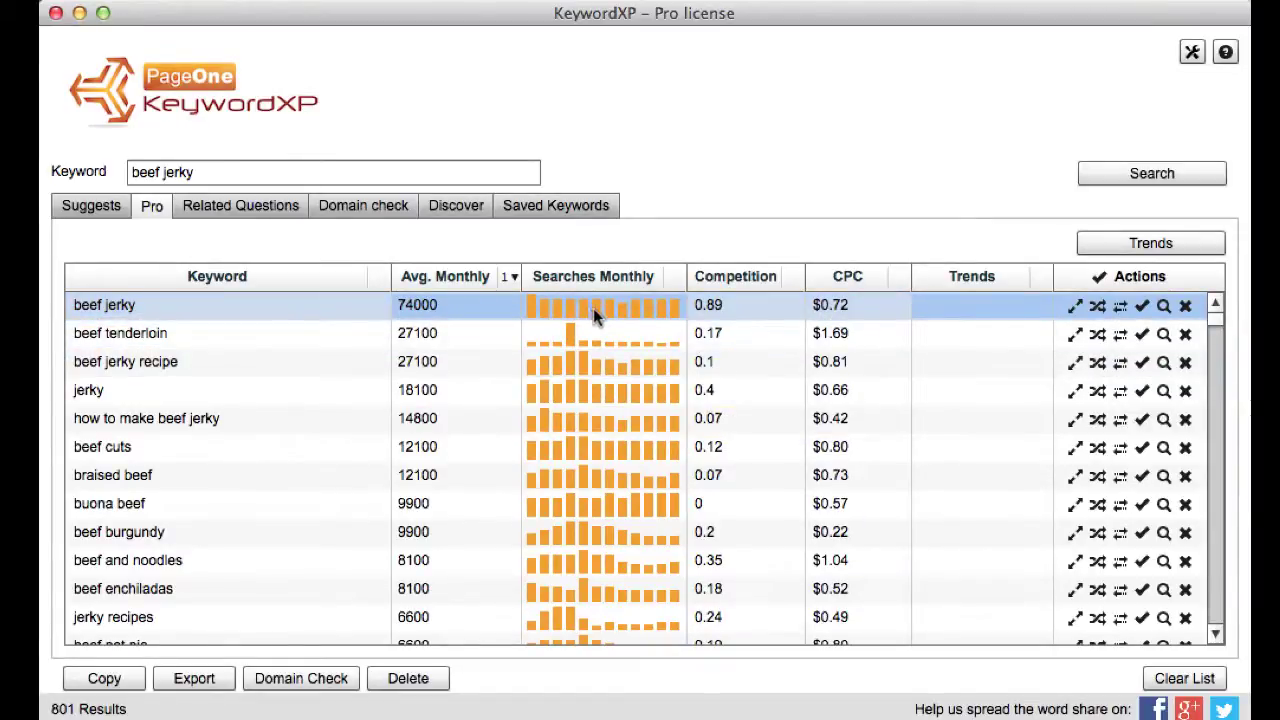
mouse_move(593, 308)
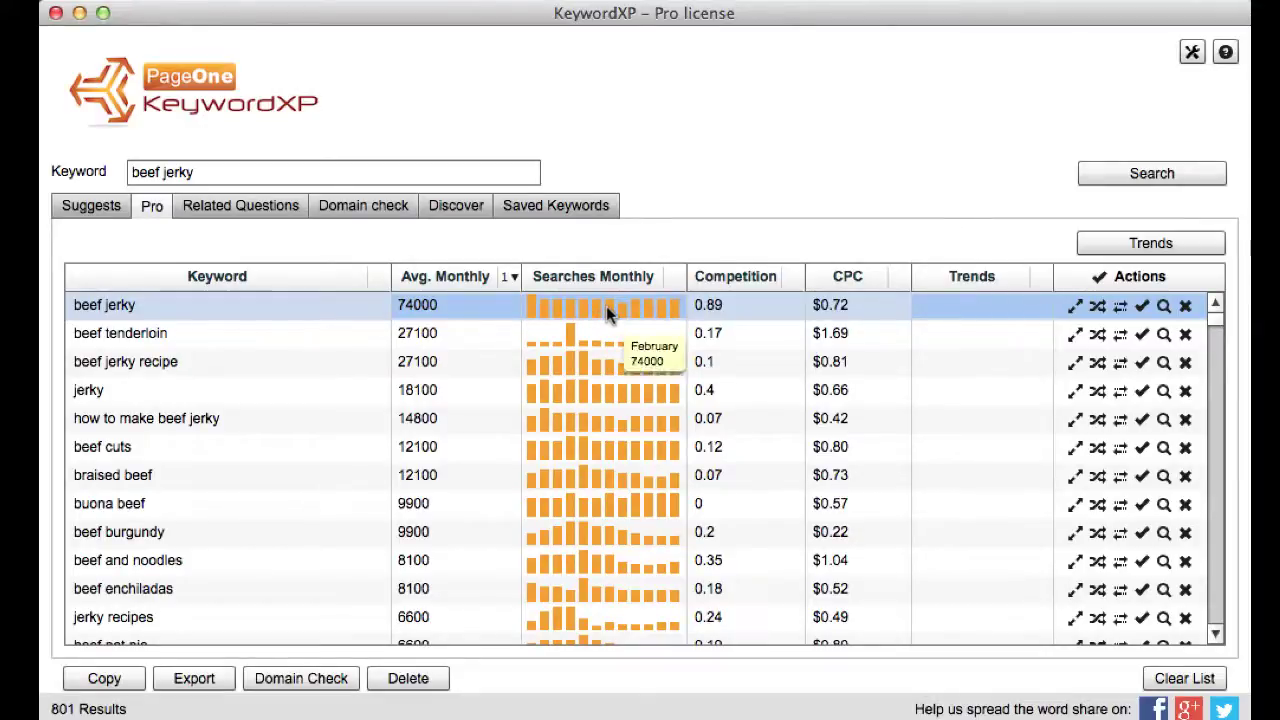
super+click(568, 333)
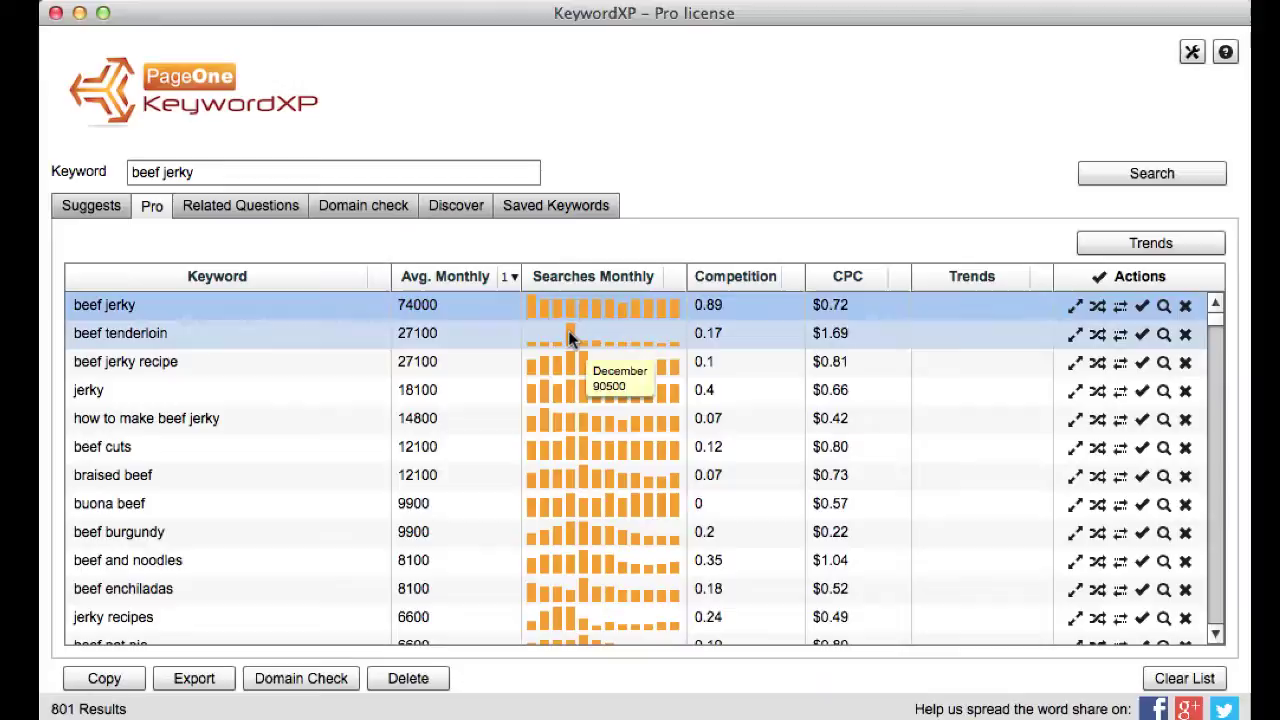
click(289, 340)
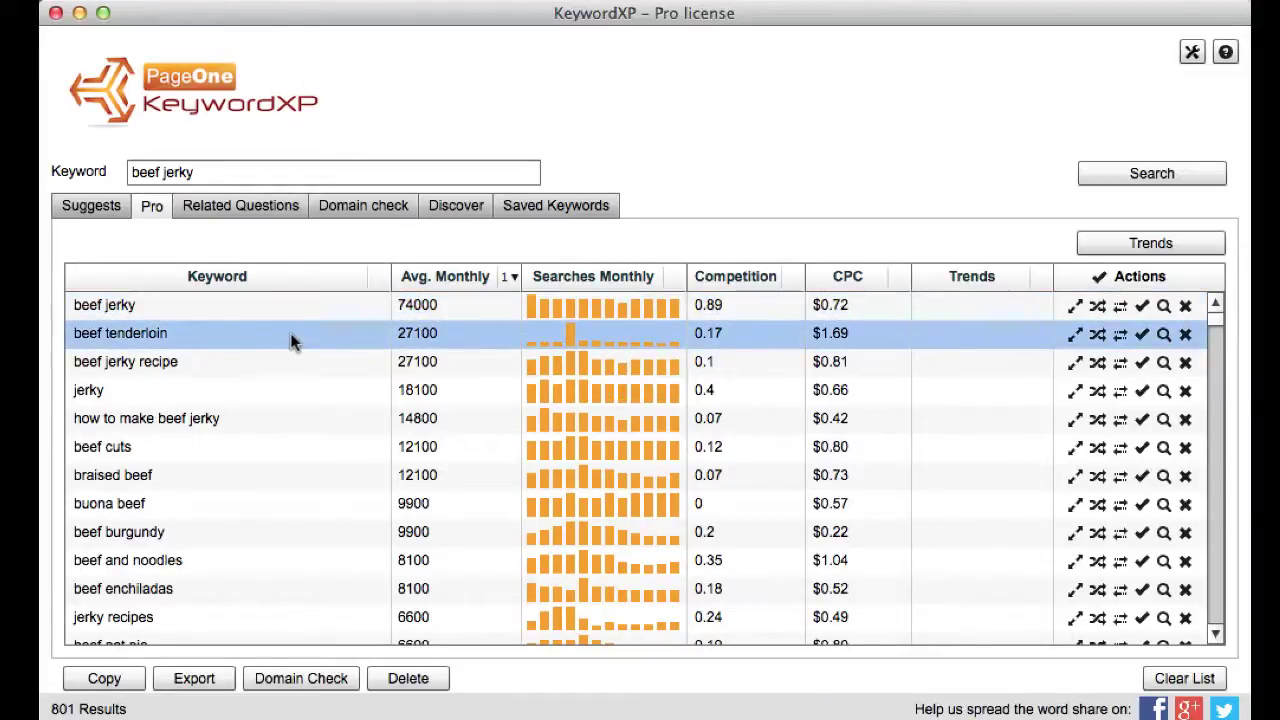
mouse_move(570, 338)
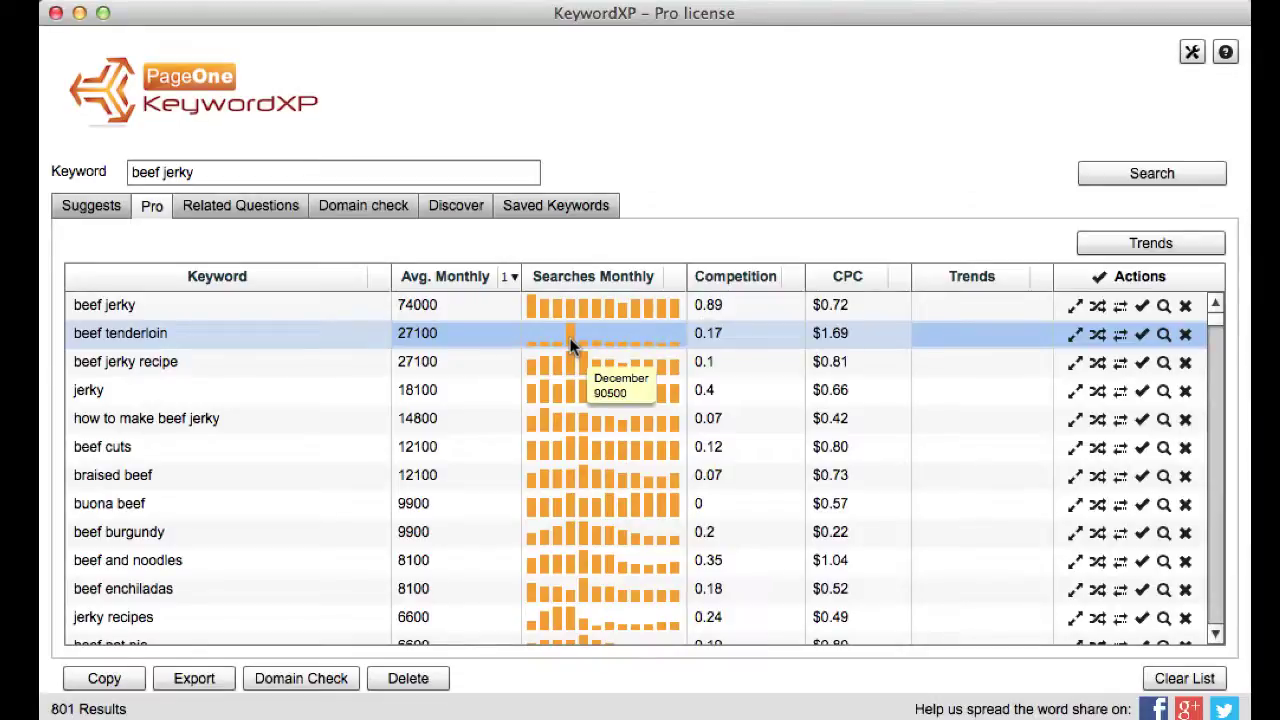
- Save the keywords "beef jerky", "how to make beef jerky" and "jerky recipes", and display the saved keywords
click(268, 312)
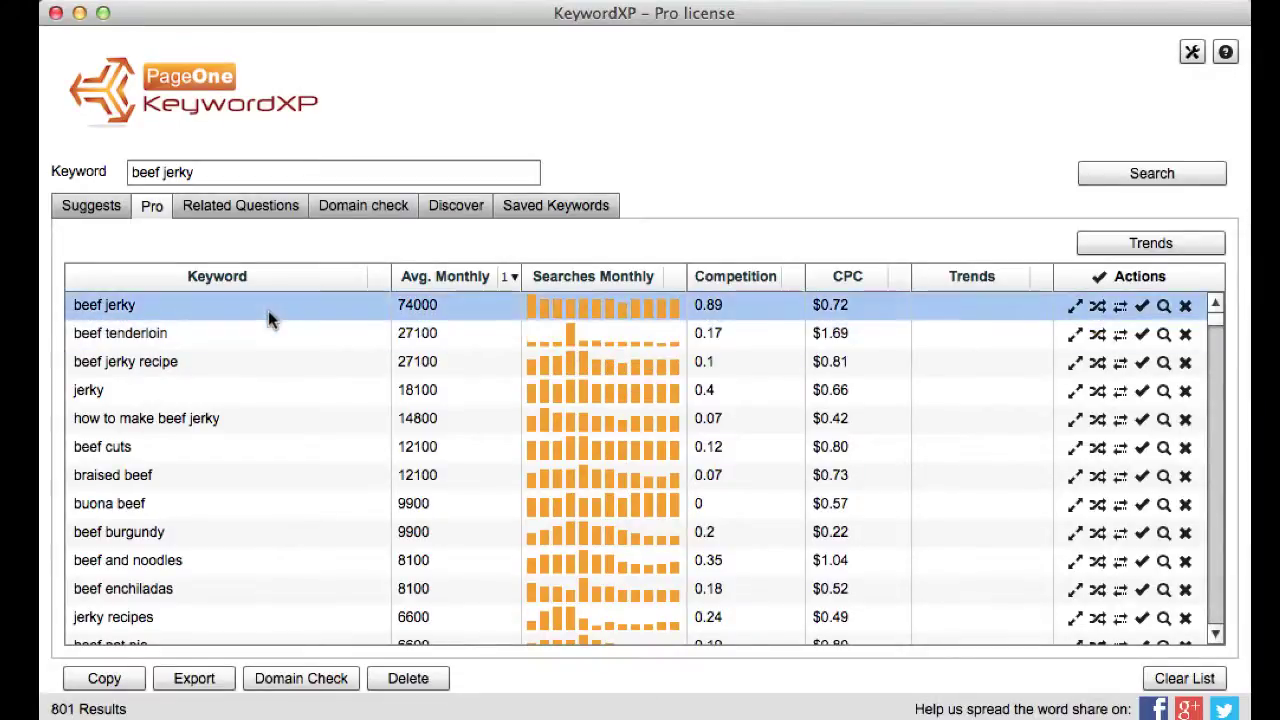
click(1143, 307)
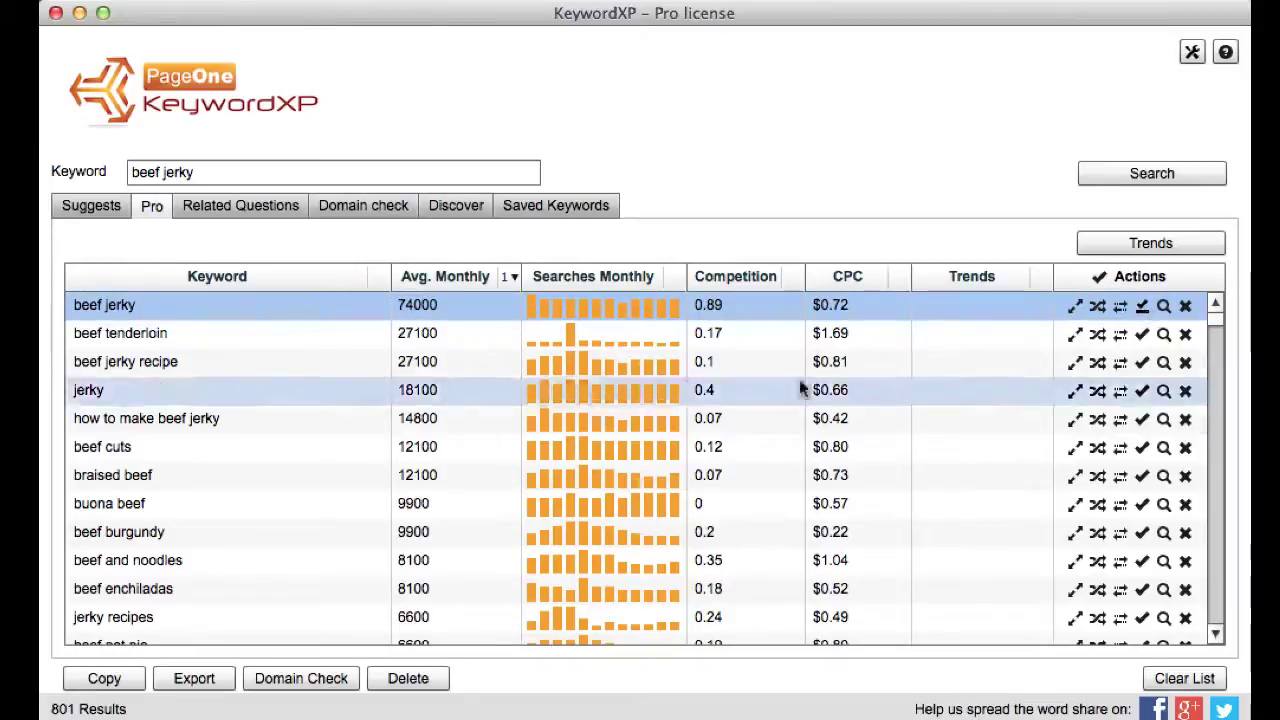
click(271, 428)
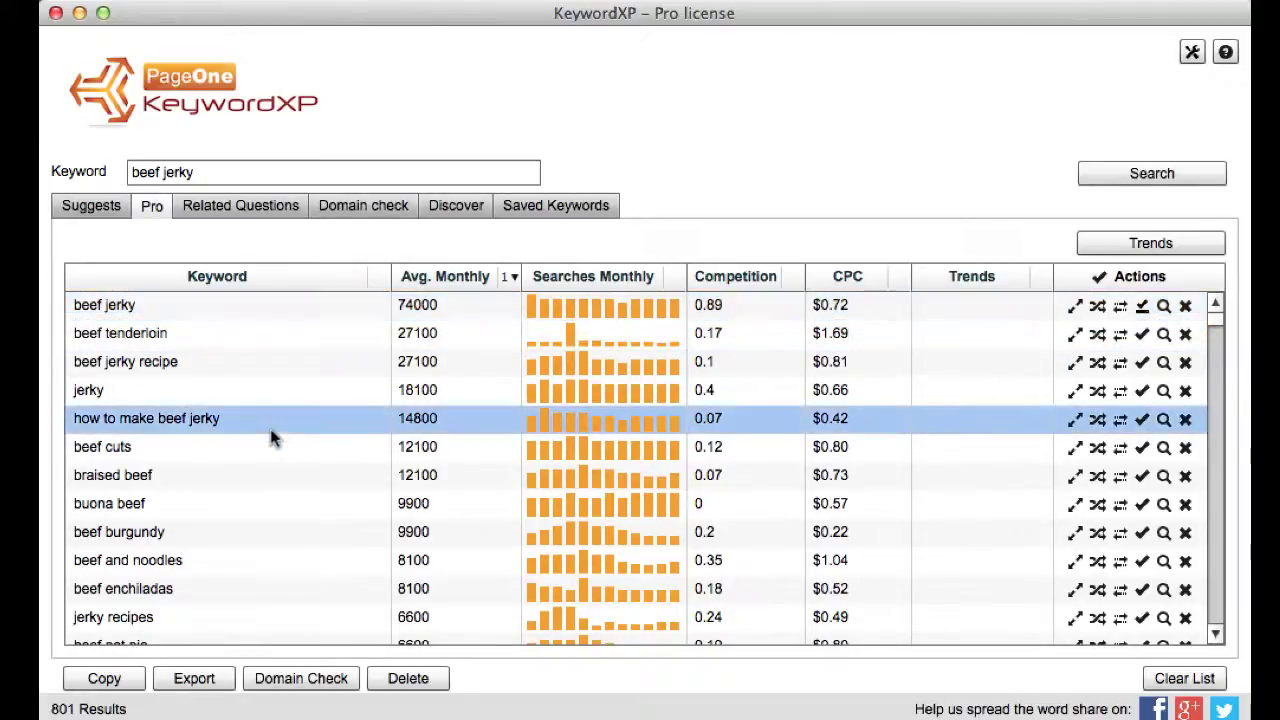
click(1142, 420)
click(211, 617)
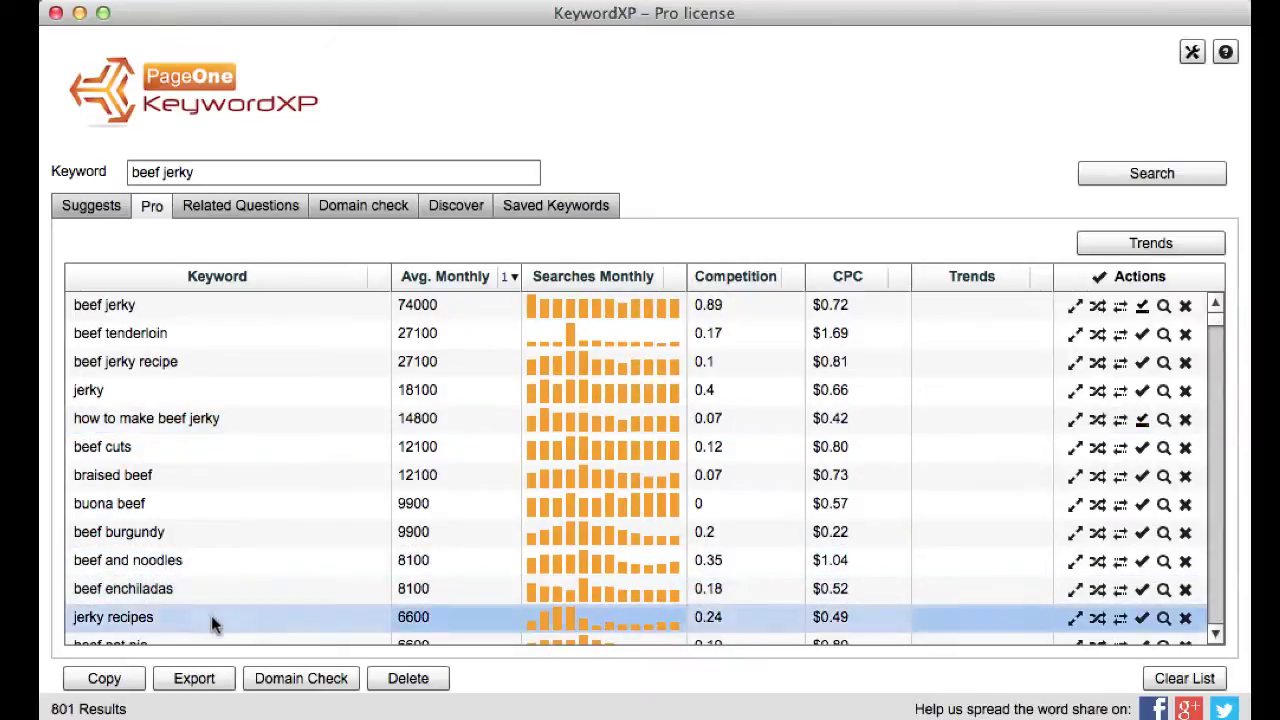
click(1143, 620)
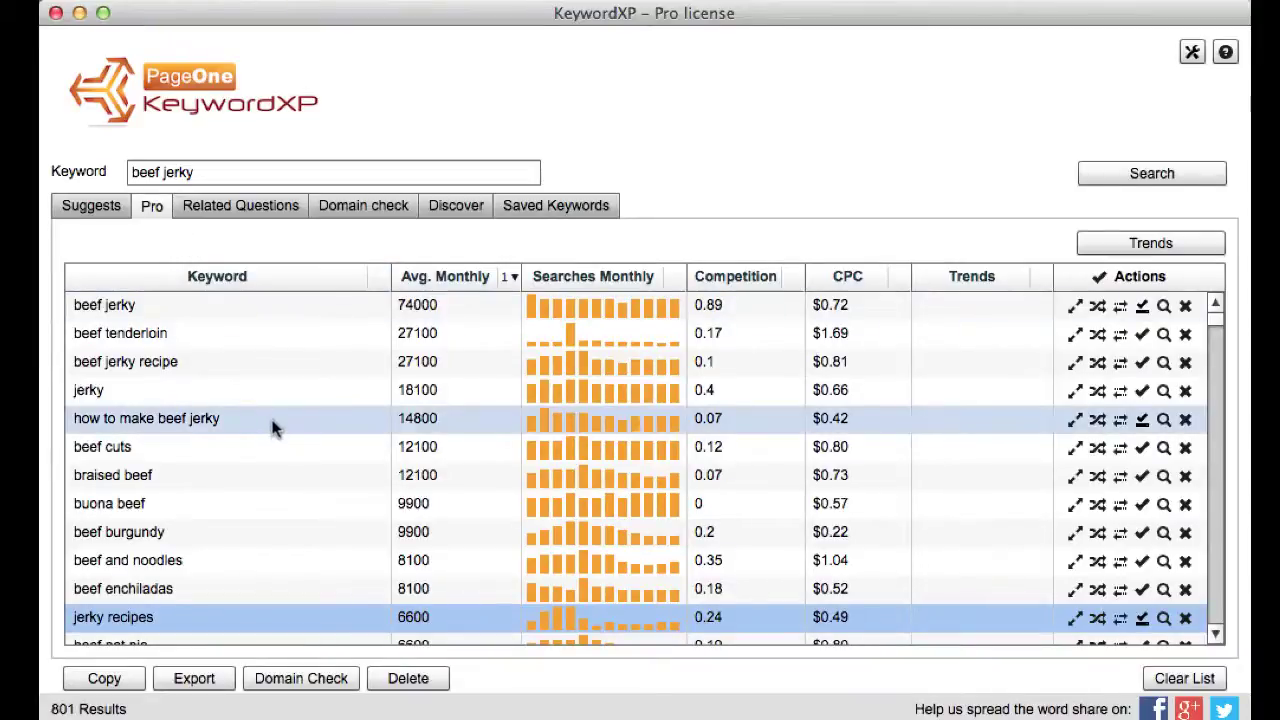
click(590, 207)
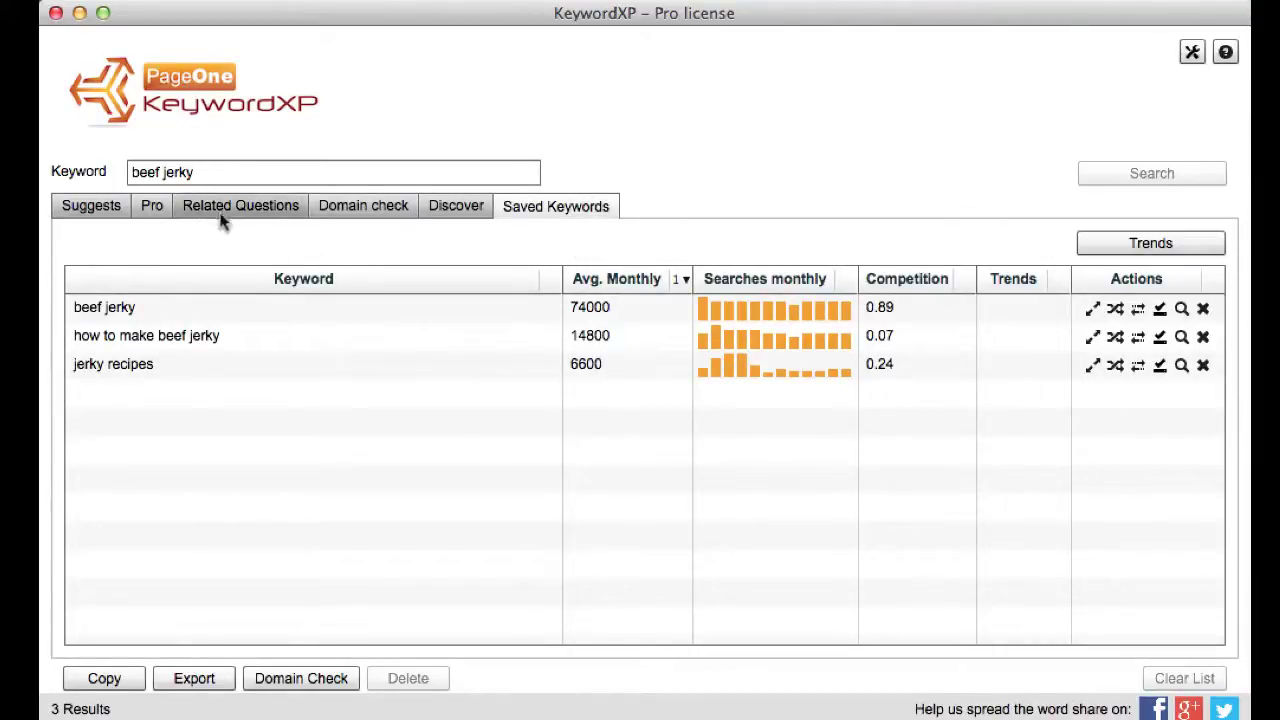
- Search related questions for "beef jerky" and generate title suggestions from the saved keyword "jerky recipes"
click(250, 210)
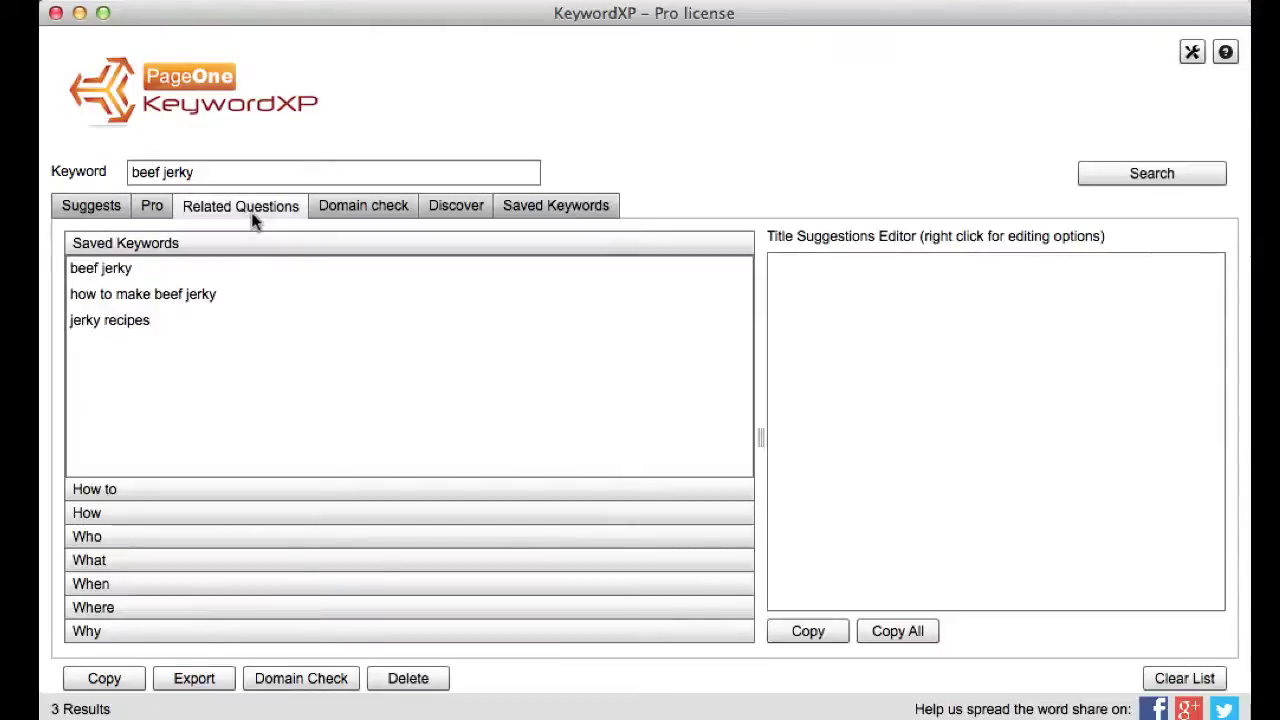
click(1116, 173)
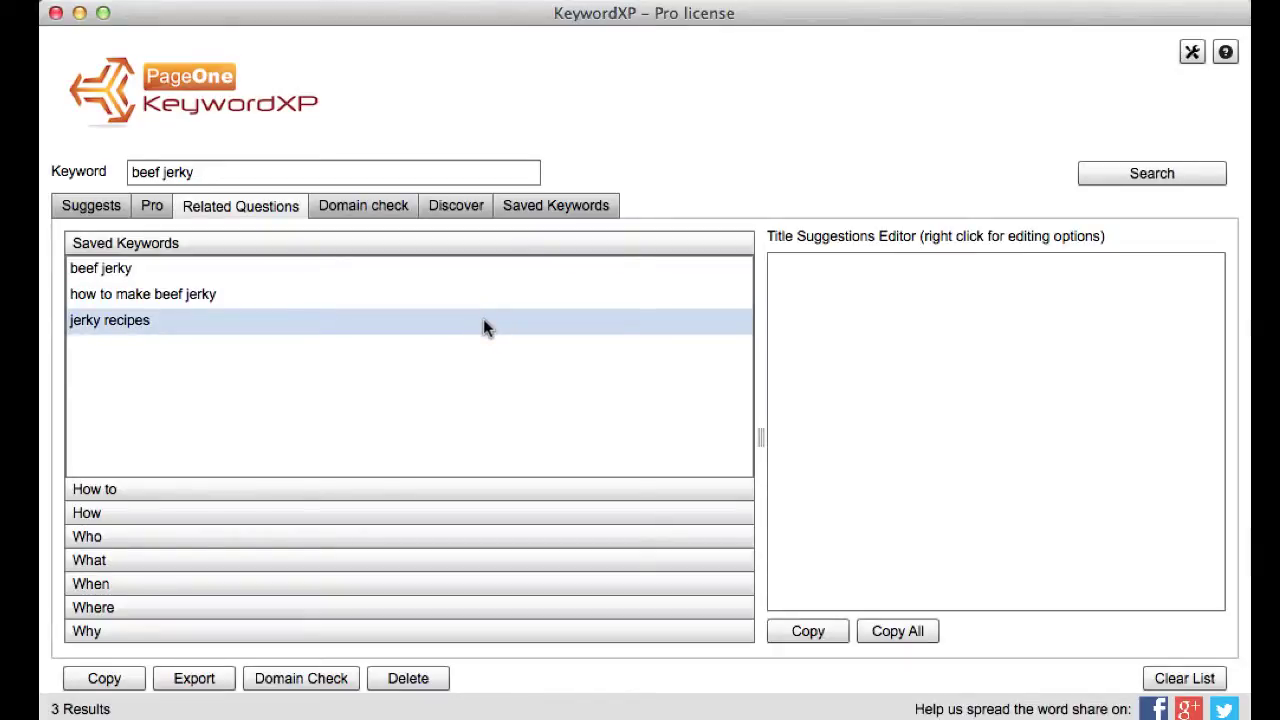
click(134, 328)
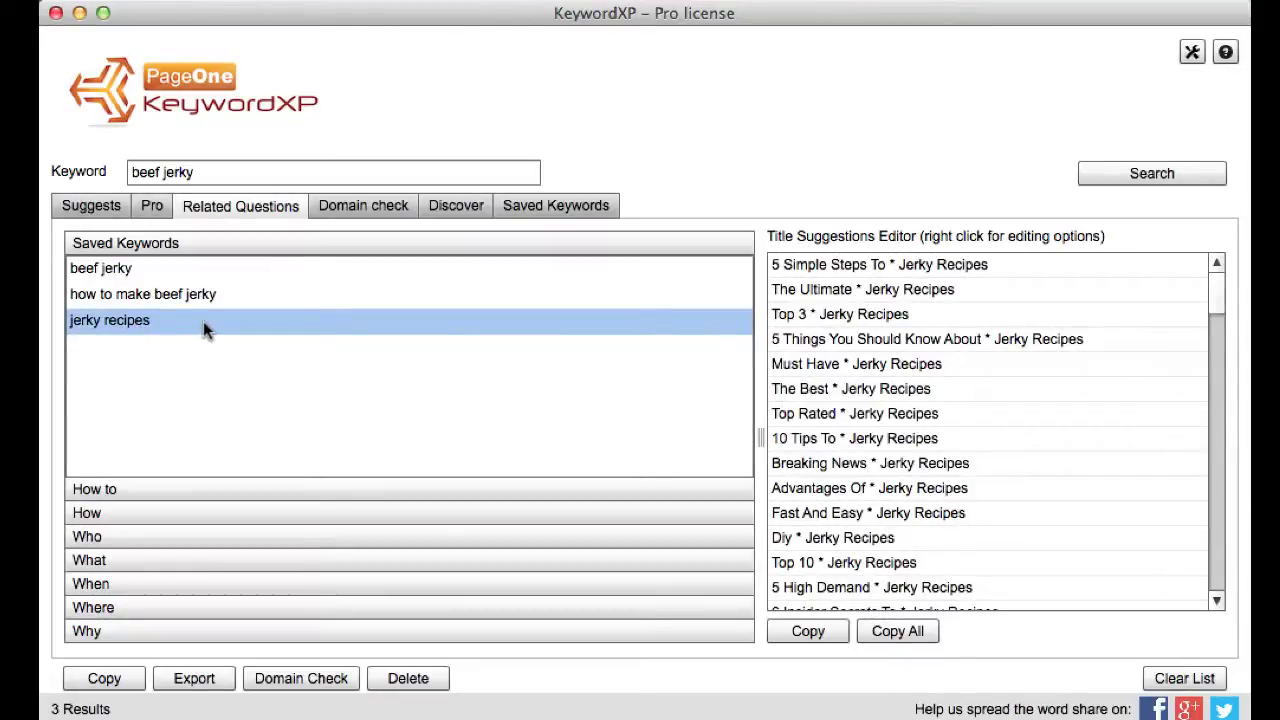
scroll(955, 483, down, 3)
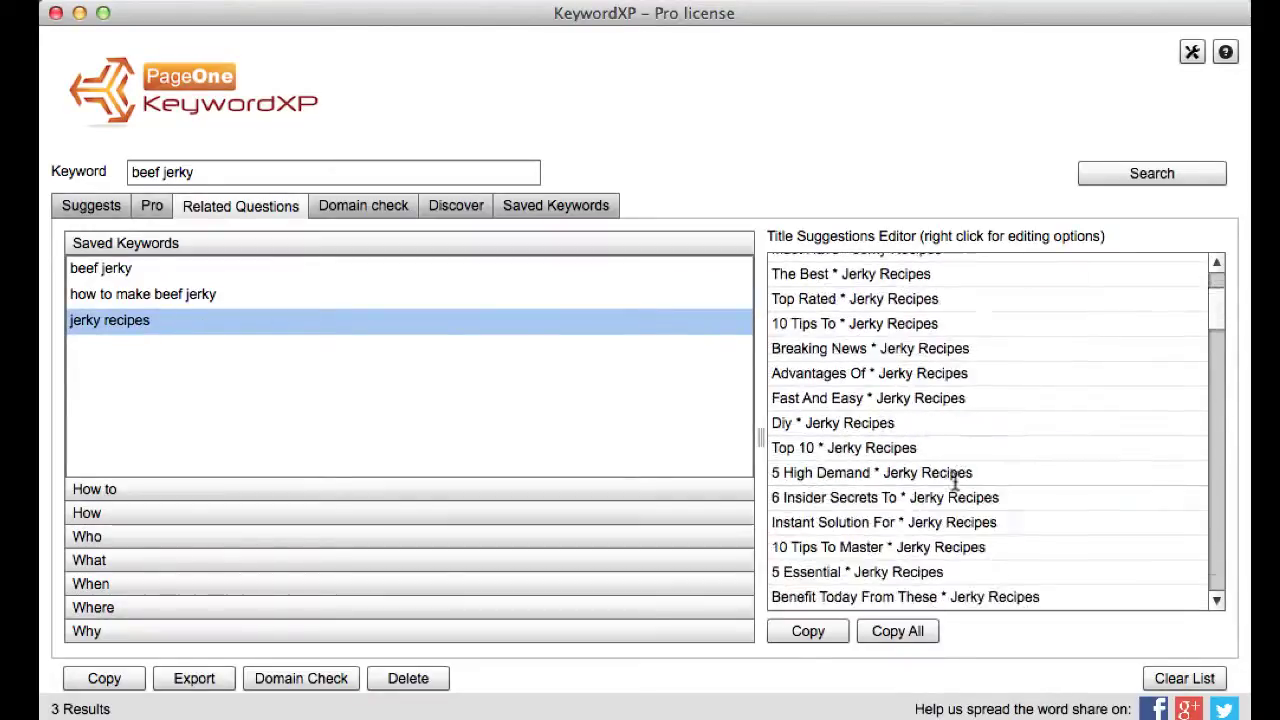
scroll(970, 462, down, 4)
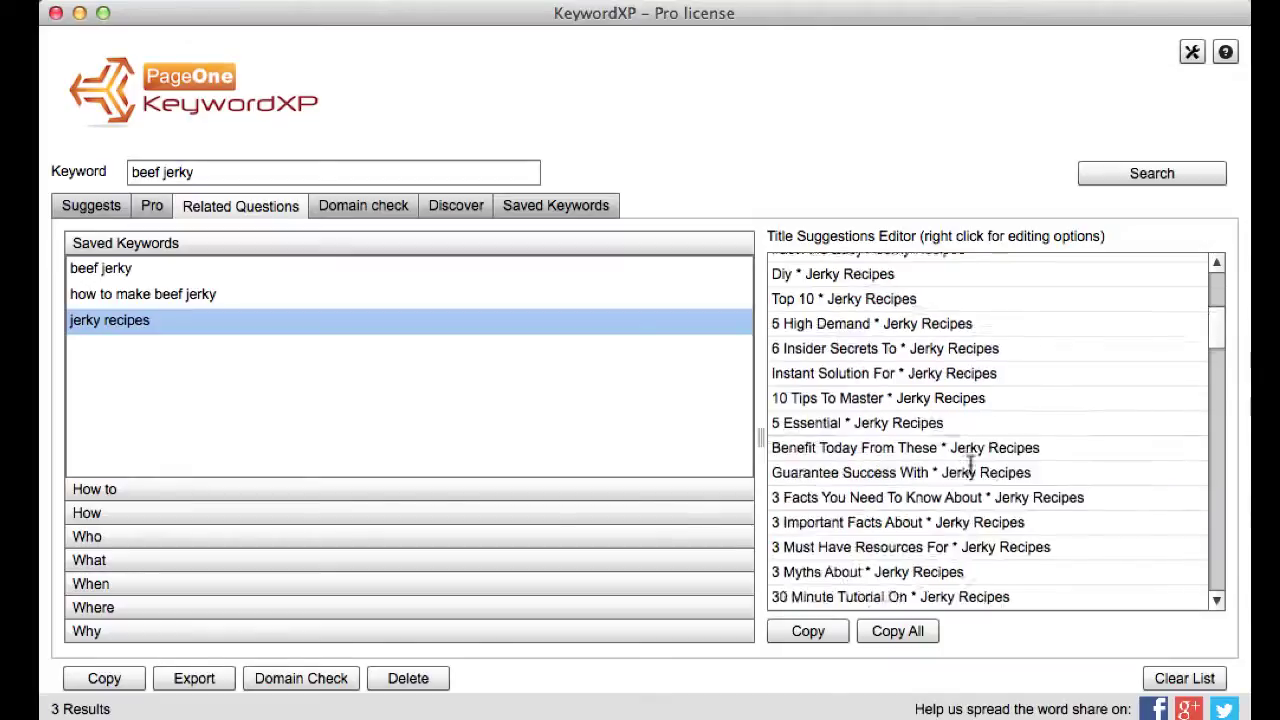
- Replace the placeholder in the title suggestion "Discover 5 Easy To Do * Jerky Recipes" with "Make"
scroll(970, 462, down, 6)
scroll(970, 462, down, 10)
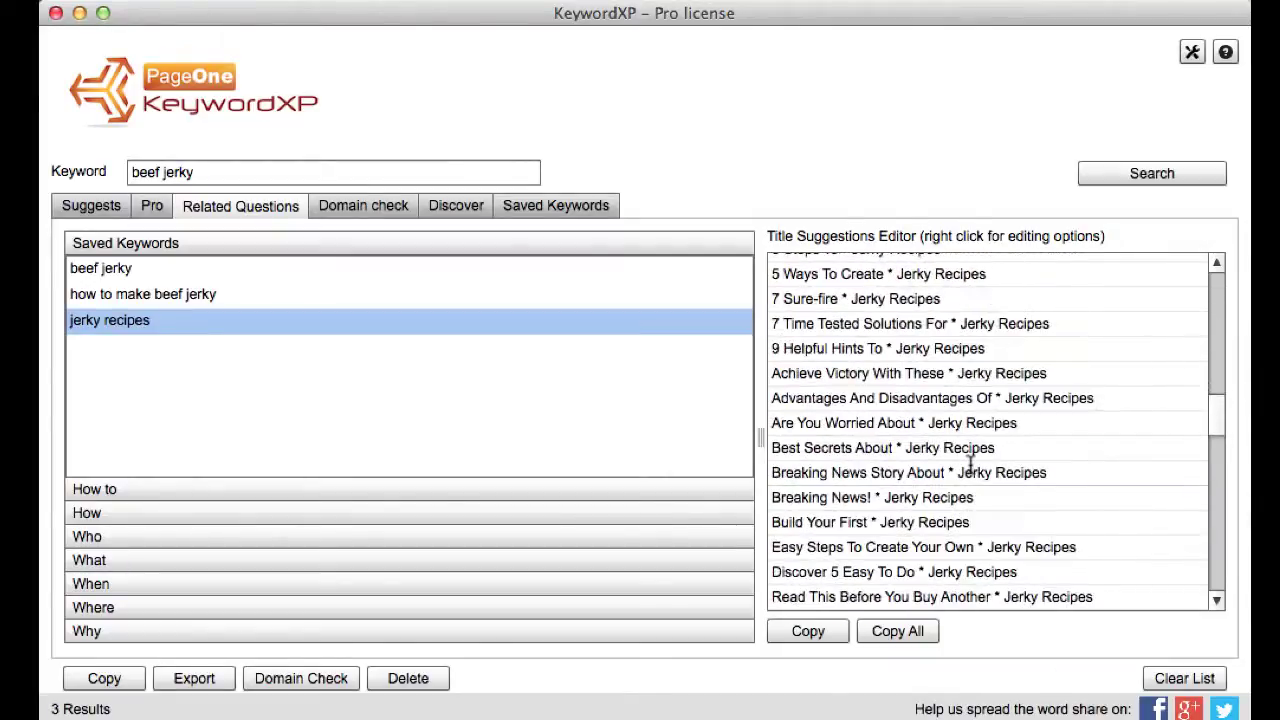
scroll(994, 497, down, 3)
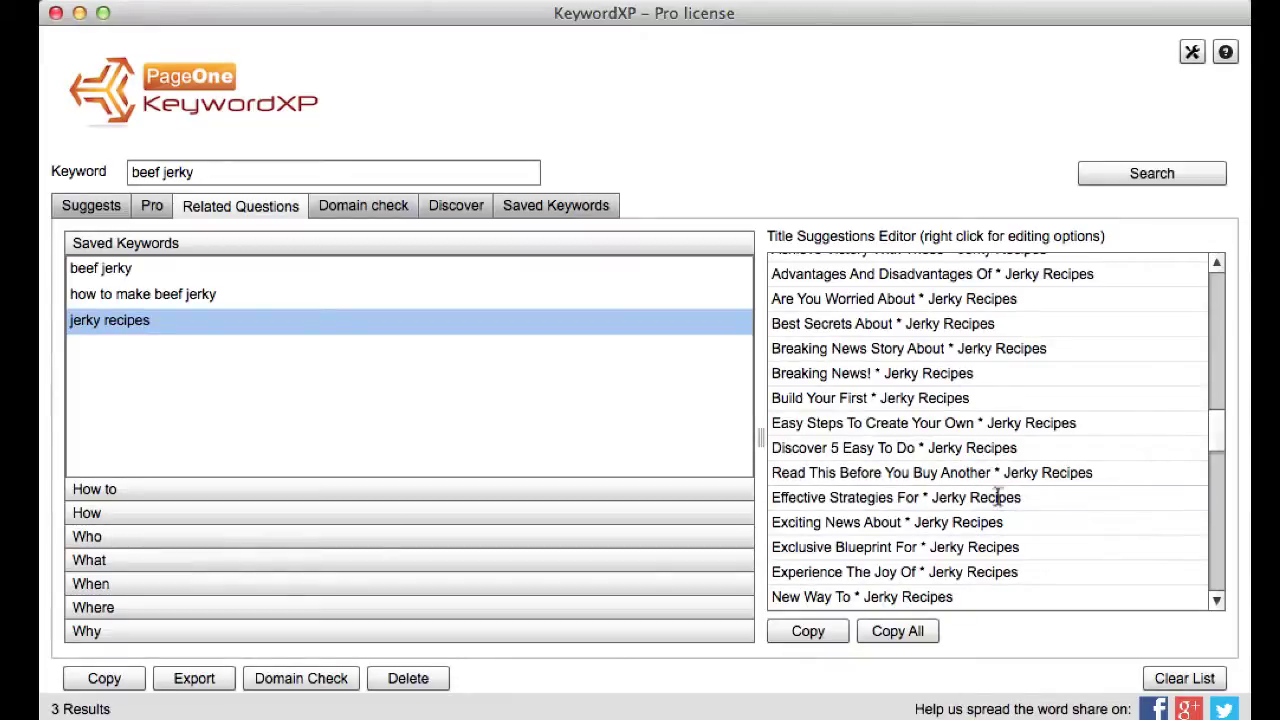
click(843, 448)
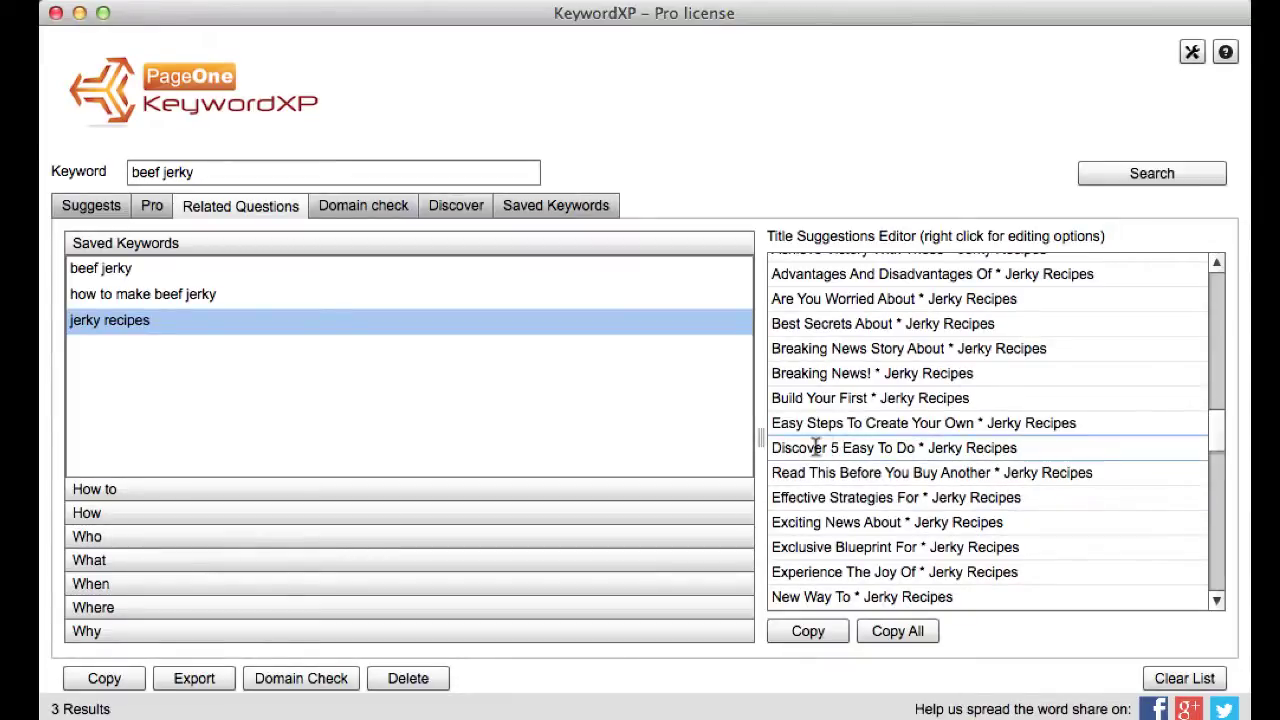
double_click(918, 448)
text(Make)
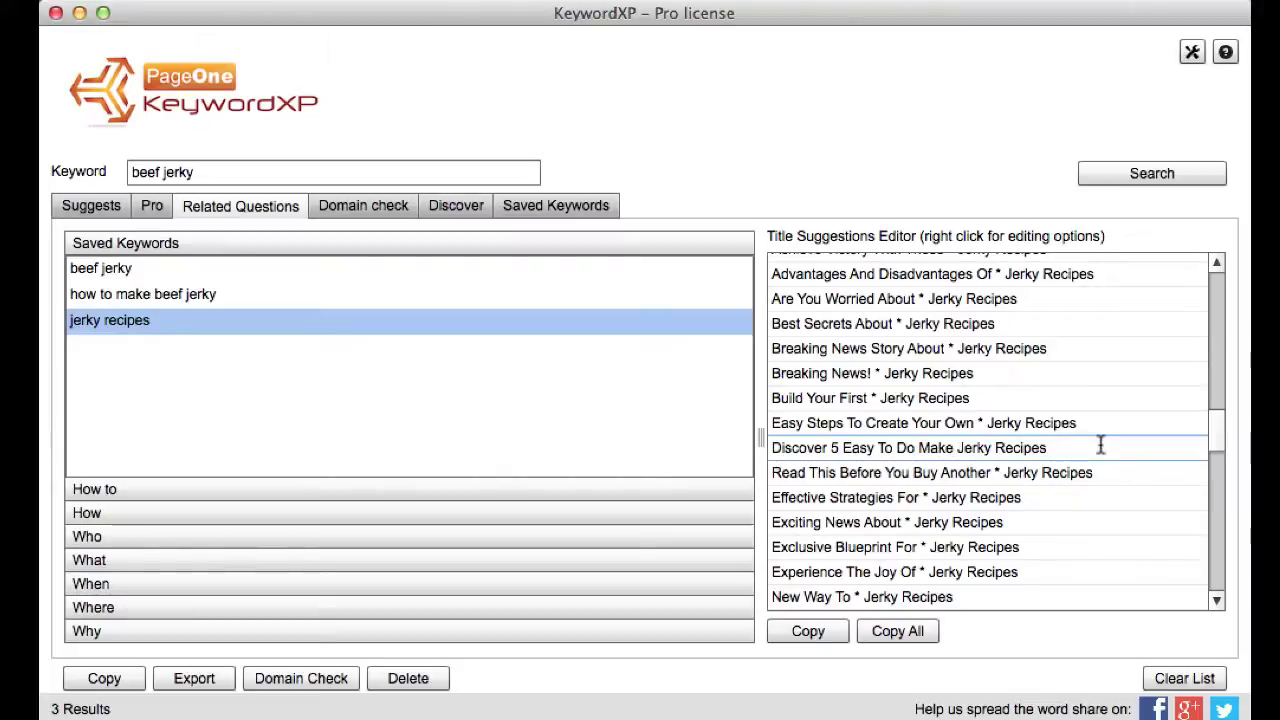
double_click(1074, 422)
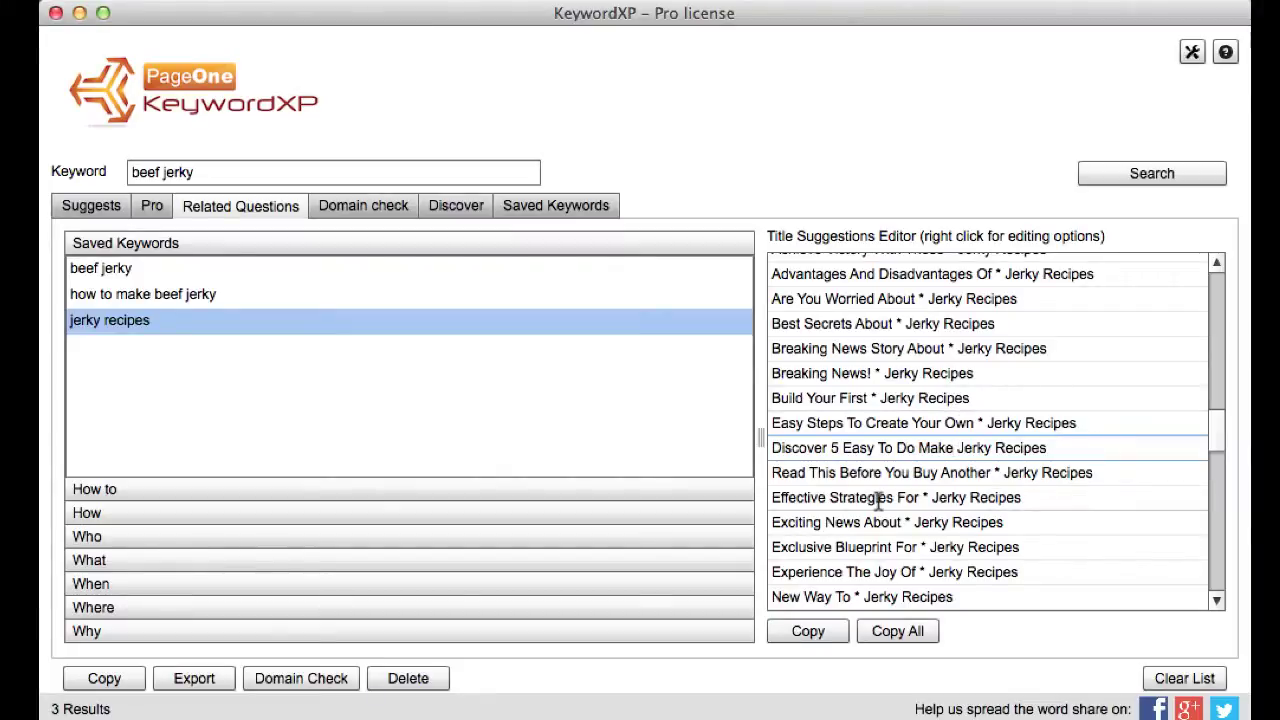
- Replace the placeholder in "Build Your First * Jerky Recipes" with the descriptor "Awesome" and make the last word singular, "Recipe"
double_click(866, 397)
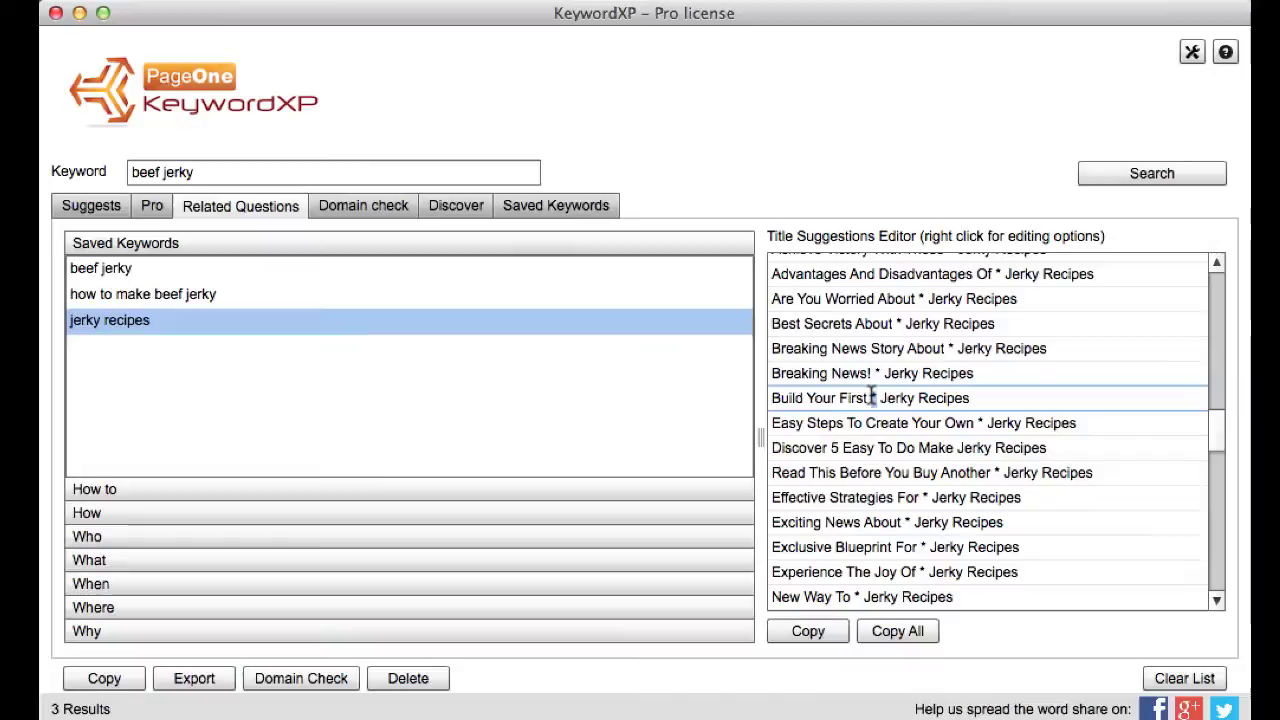
right_click(874, 397)
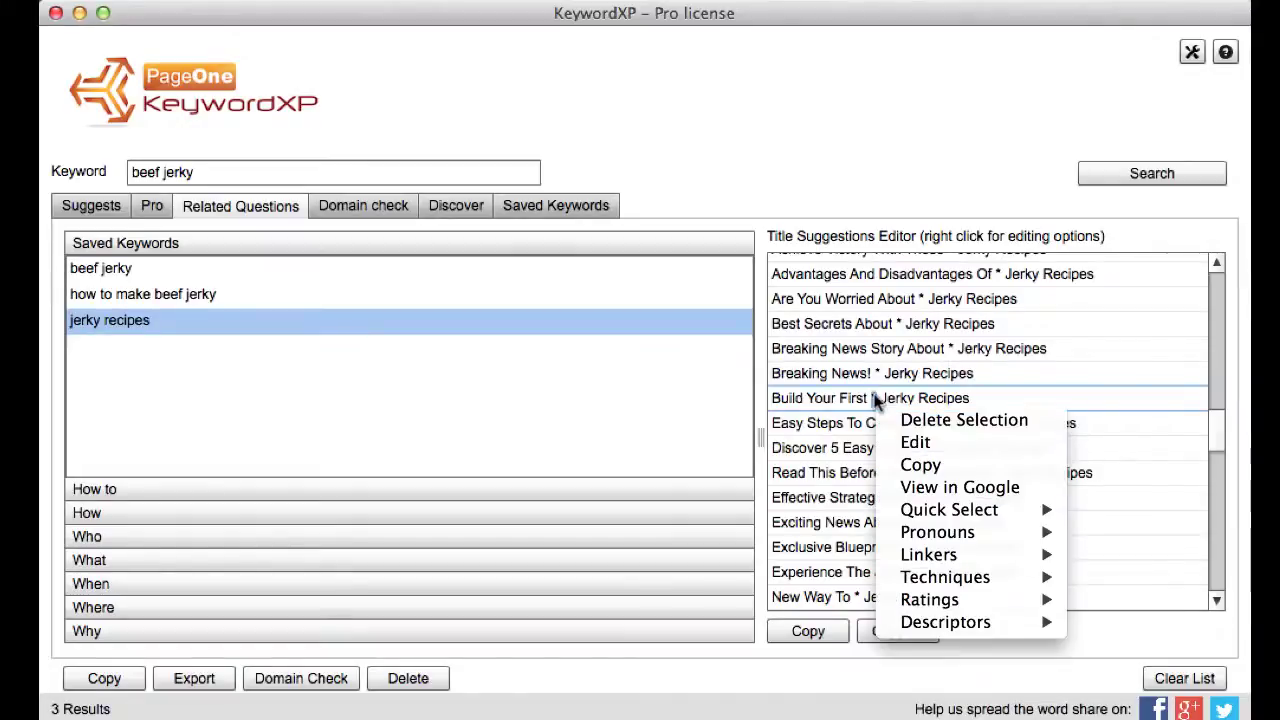
mouse_move(970, 538)
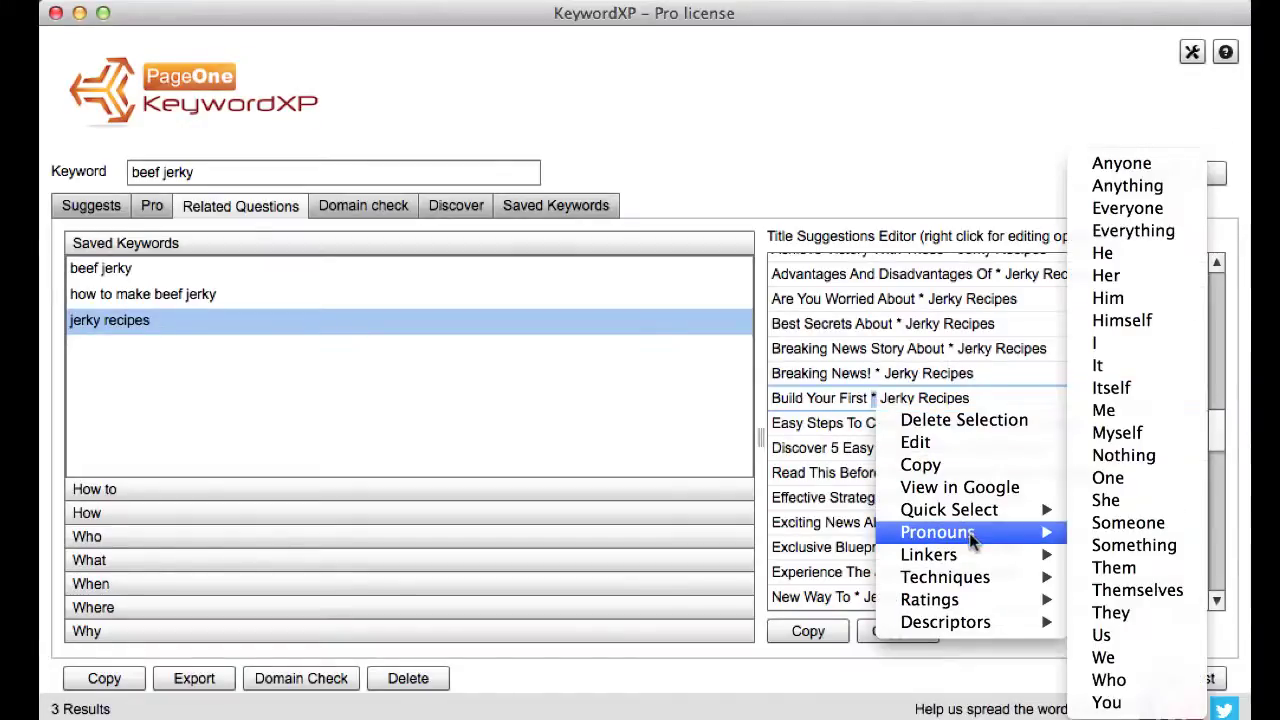
mouse_move(990, 583)
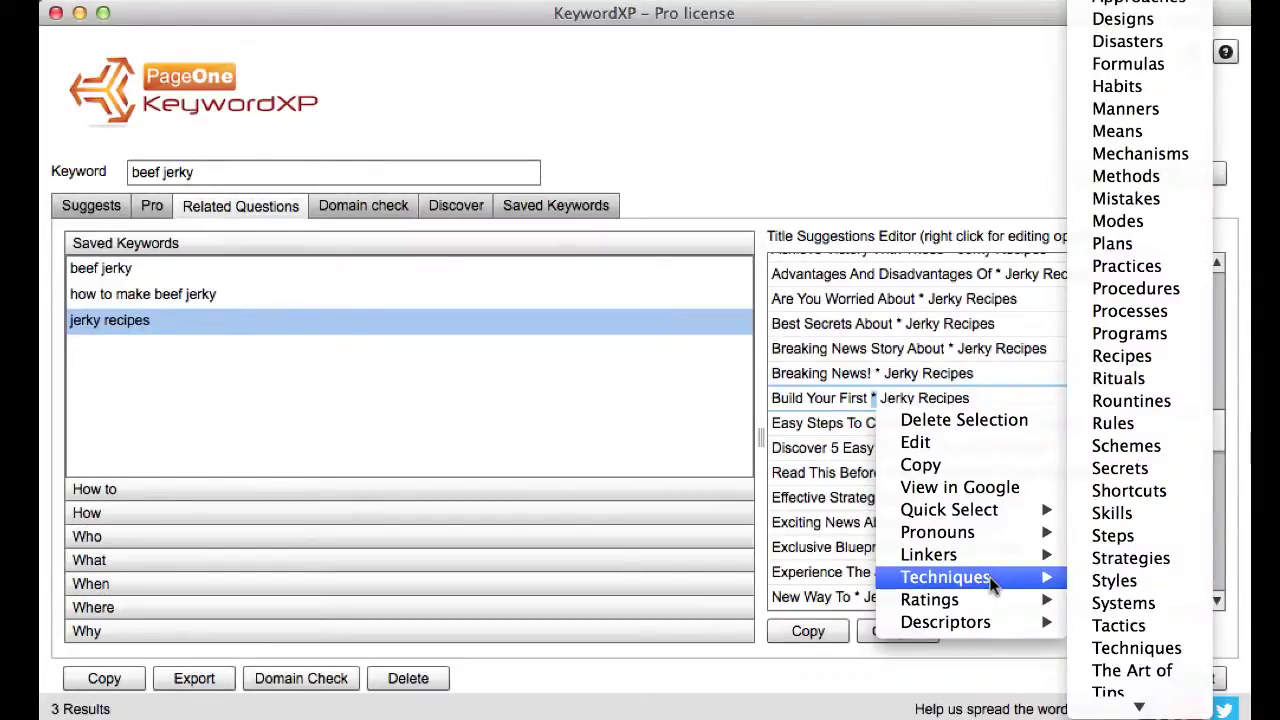
mouse_move(968, 625)
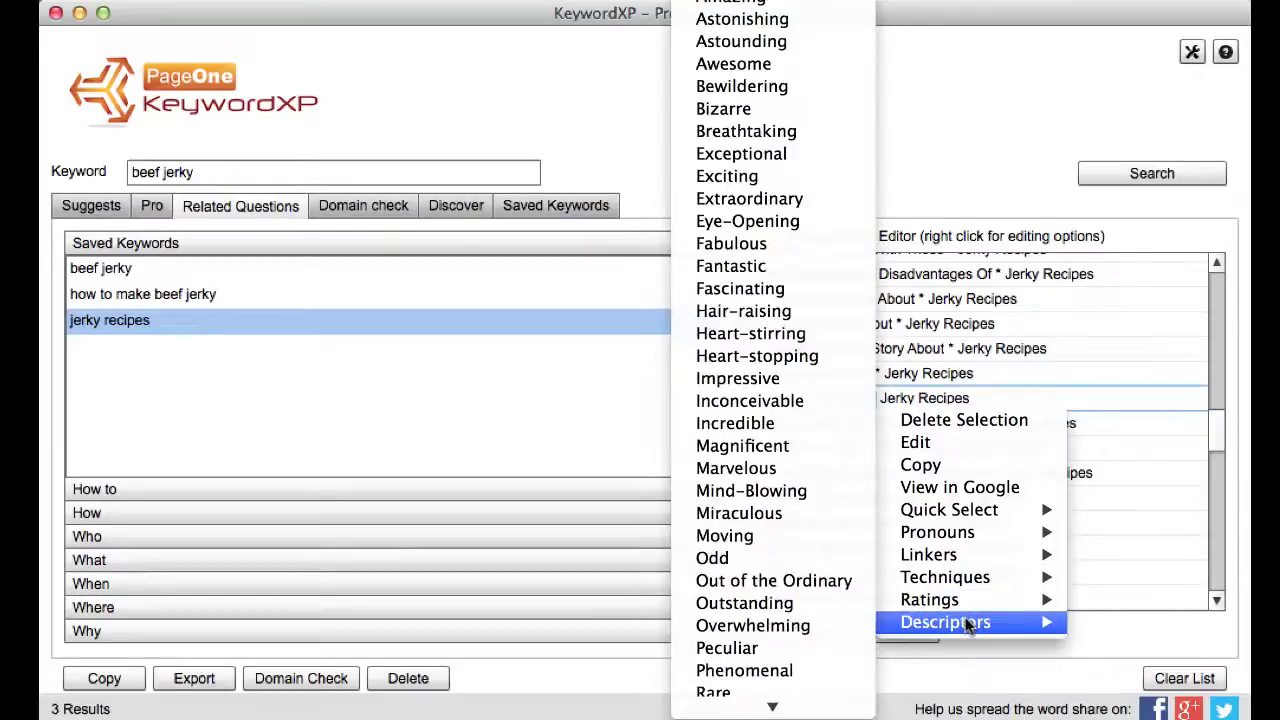
click(733, 63)
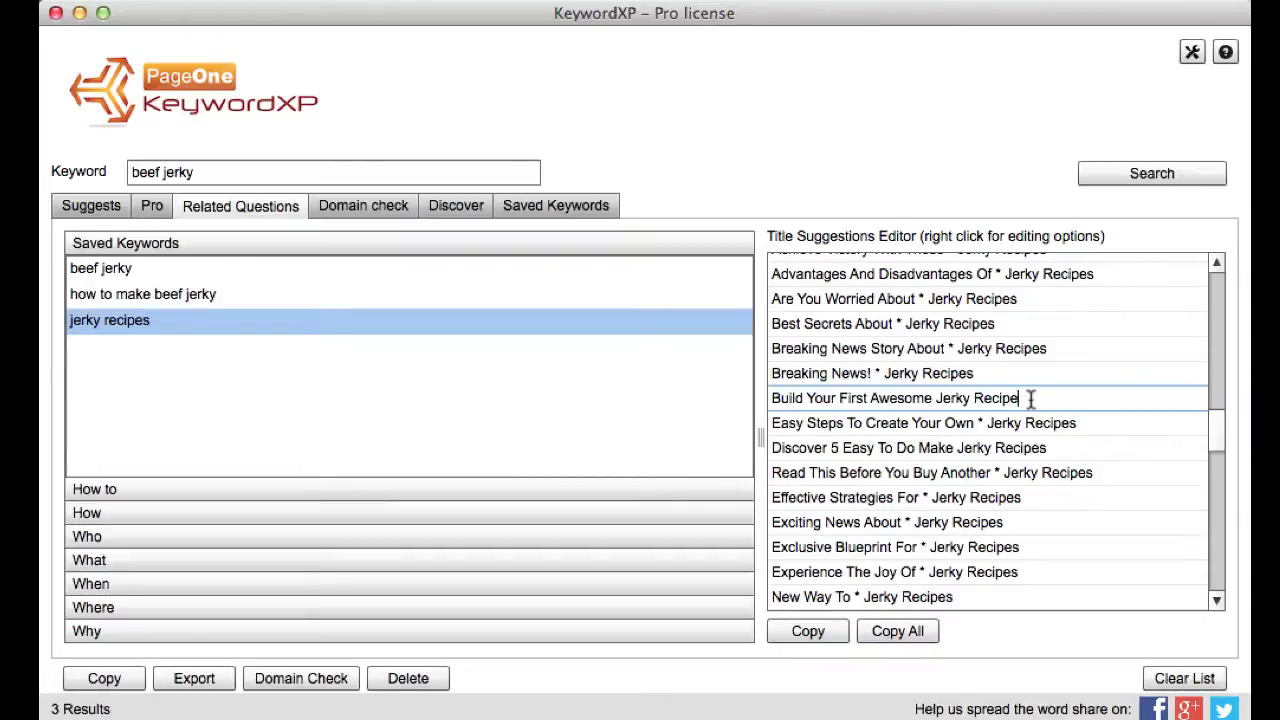
- Replace the placeholder in the title suggestion "10 Steps To * Jerky Recipes" with the descriptor "Astounding"
scroll(1017, 512, down, 5)
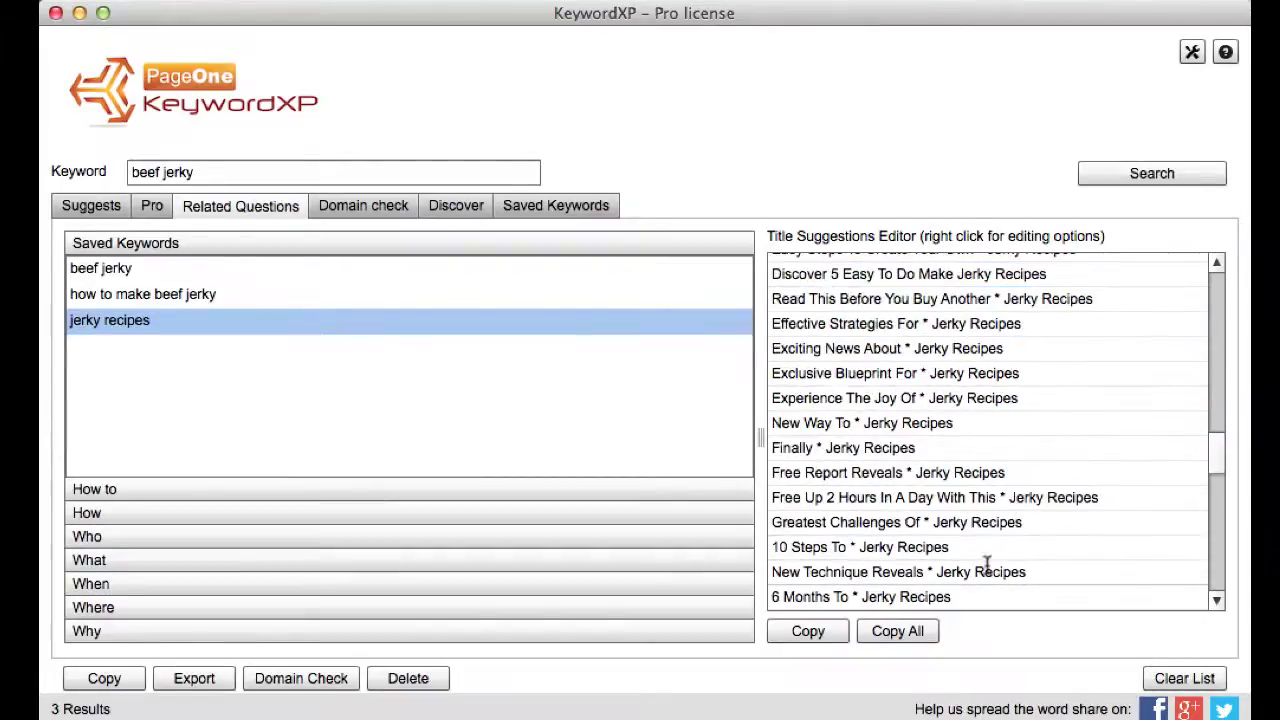
scroll(920, 565, down, 3)
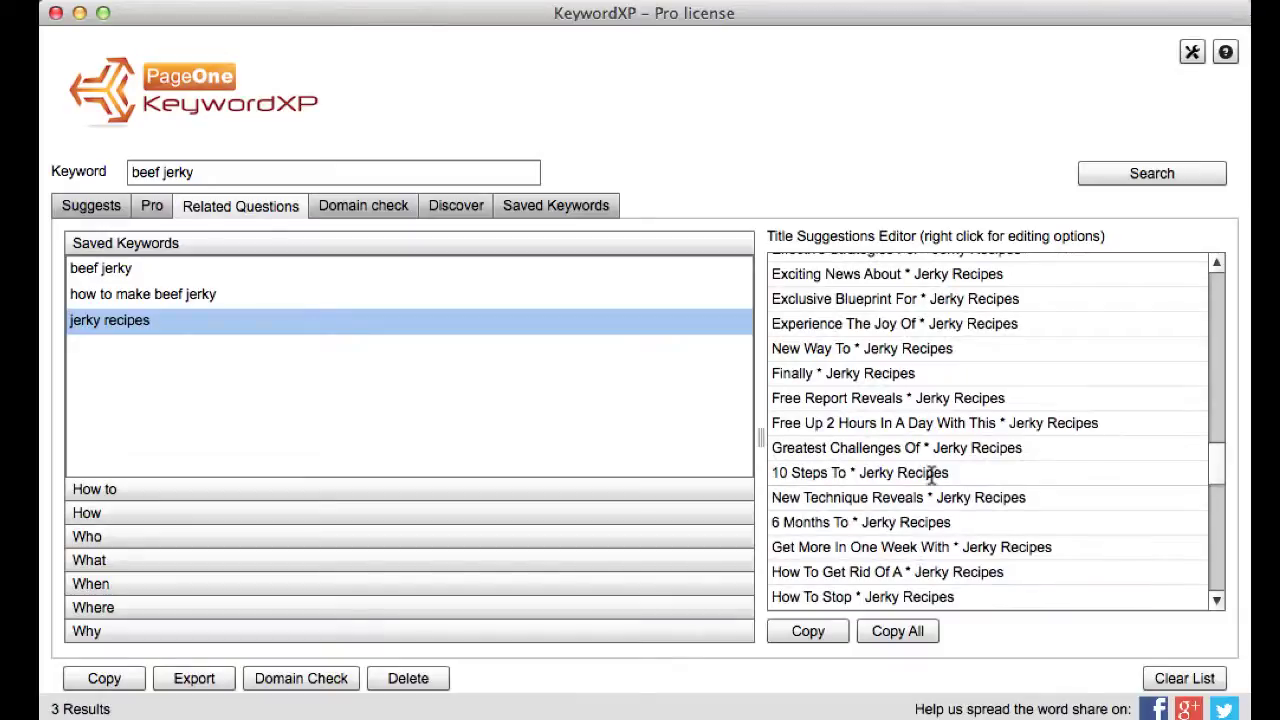
click(846, 471)
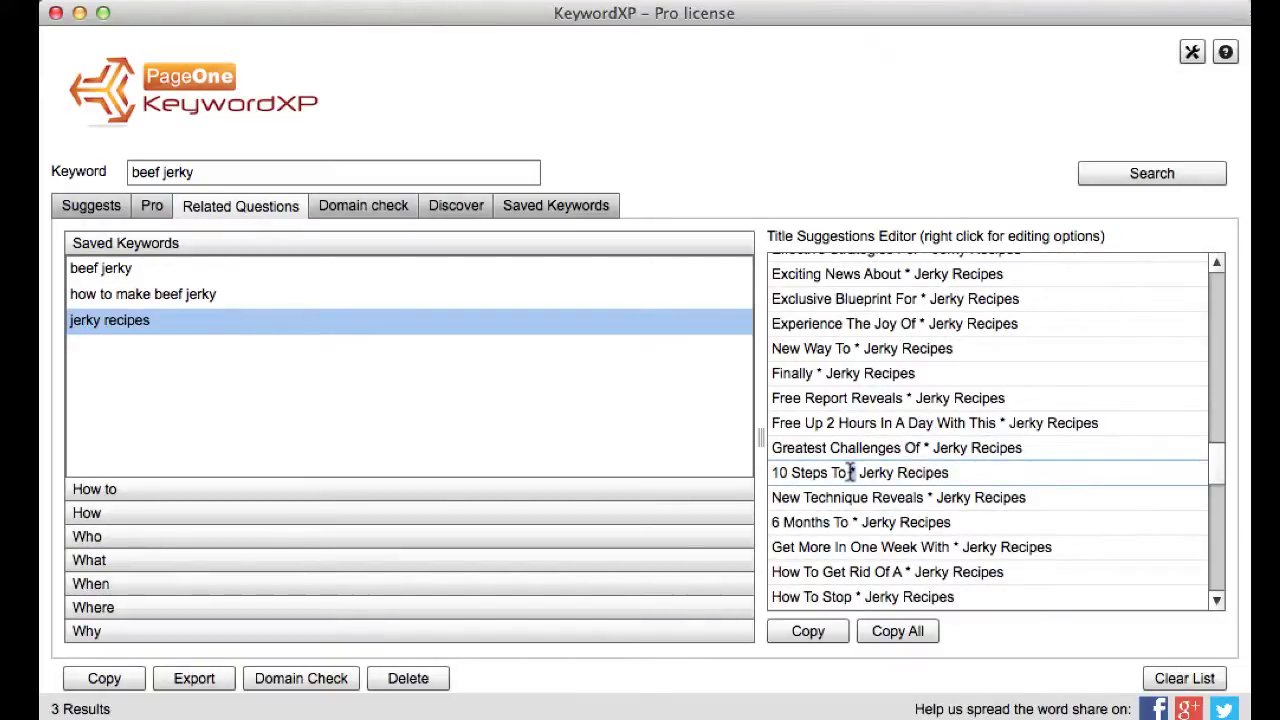
right_click(849, 472)
mouse_move(960, 700)
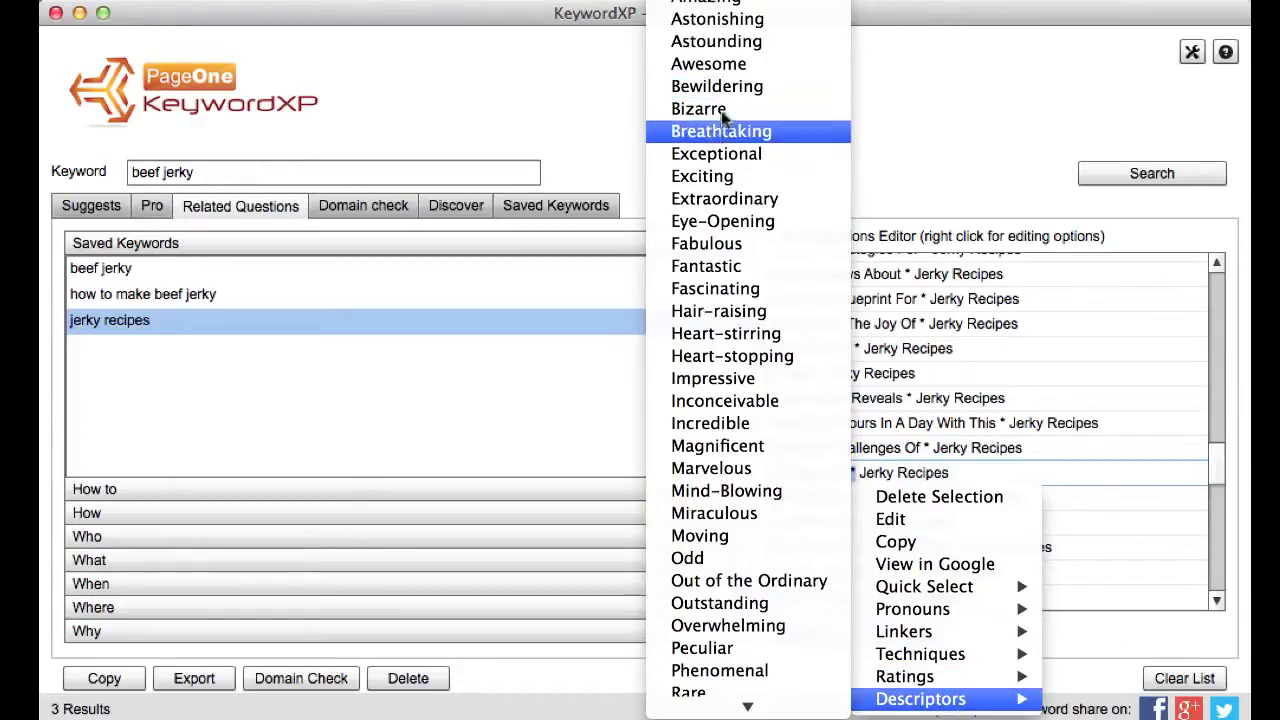
click(735, 41)
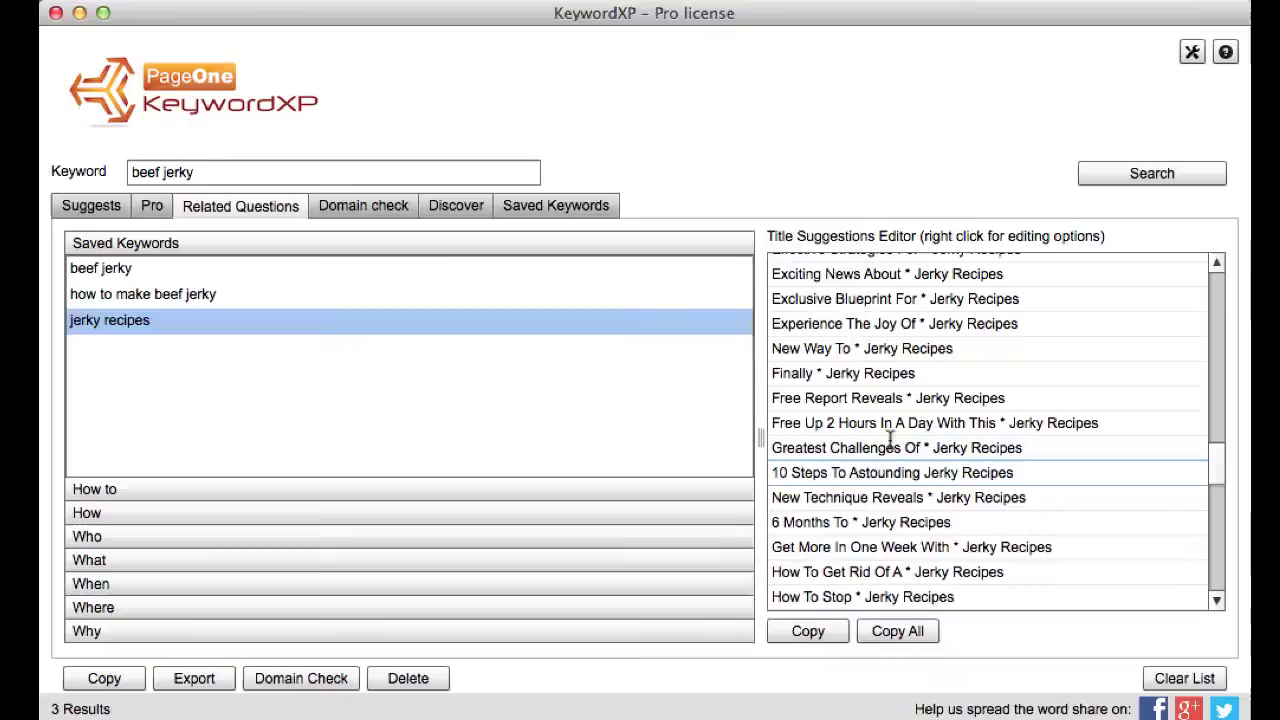
click(1038, 471)
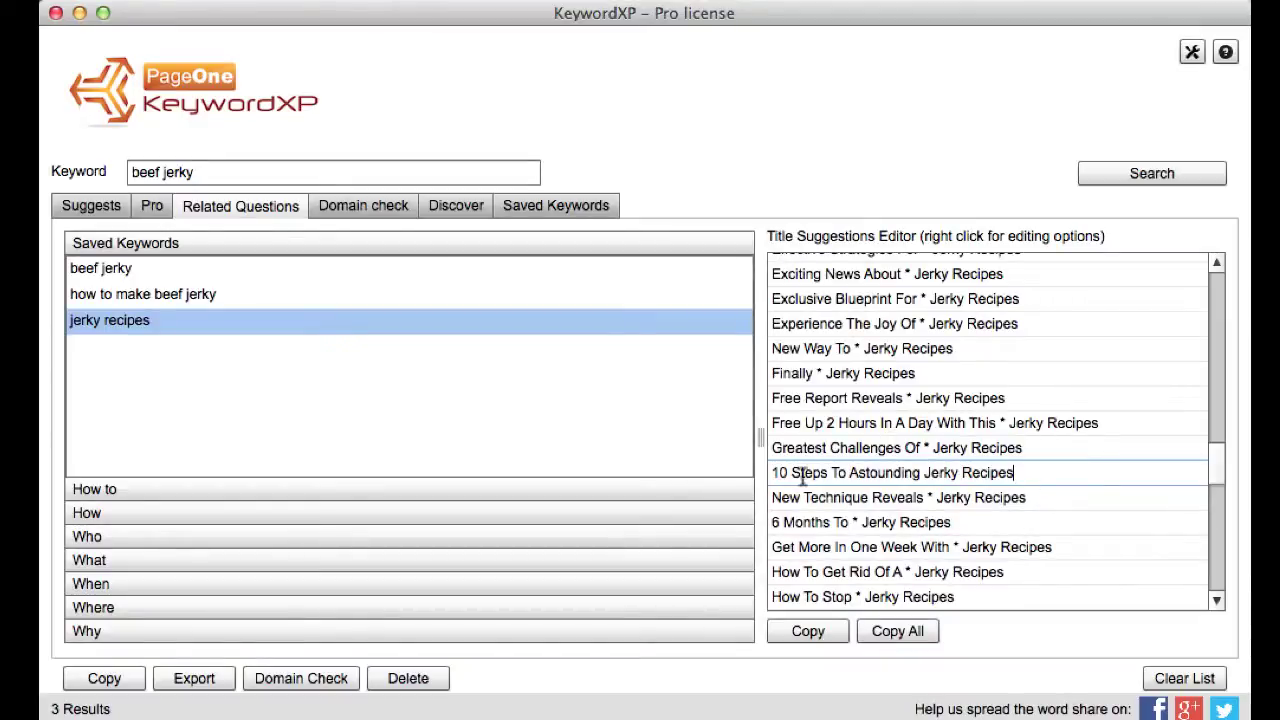
click(905, 472)
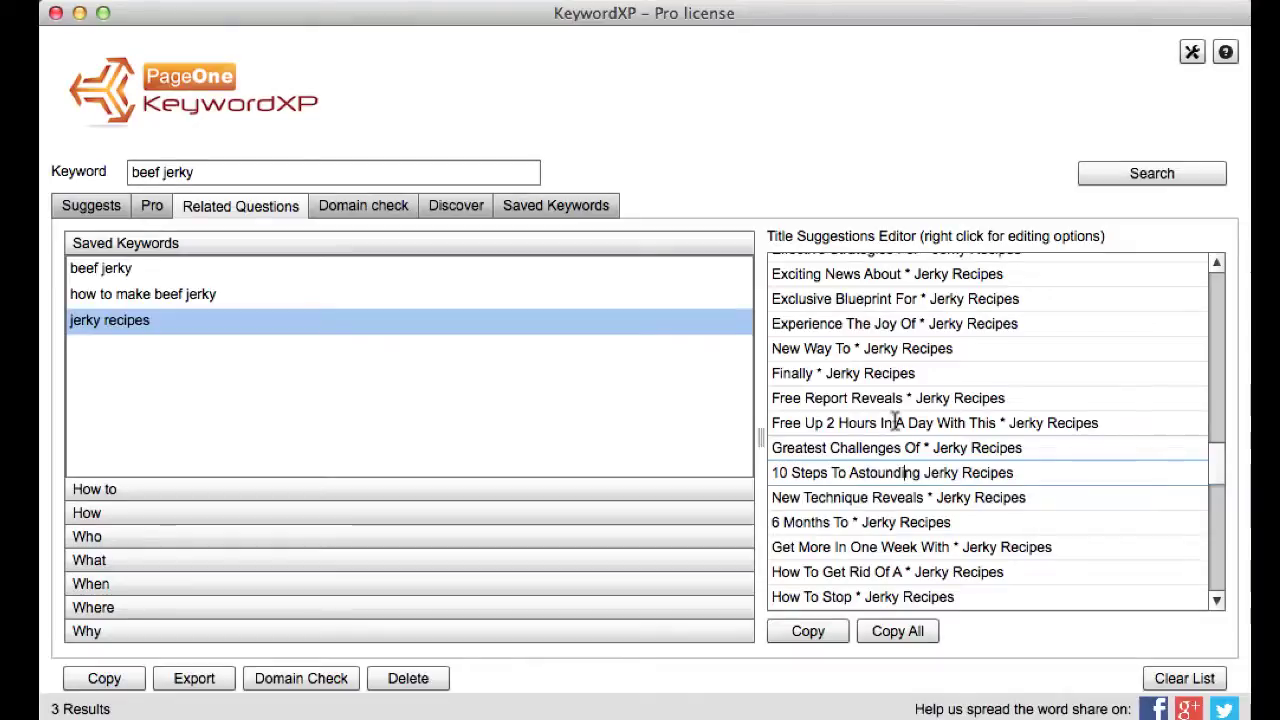
click(843, 372)
click(849, 423)
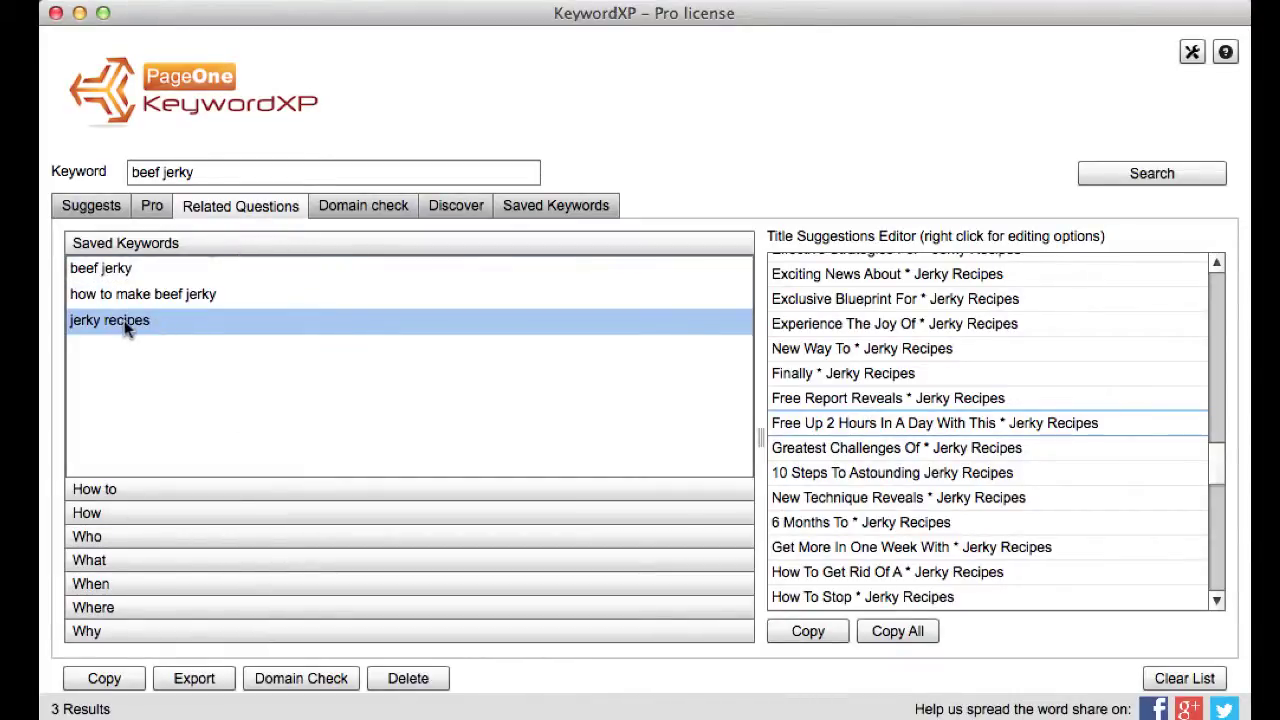
- Generate title suggestions from the related questions "what are the brands of beef jerky" and "where can i buy good beef jerky"
click(182, 567)
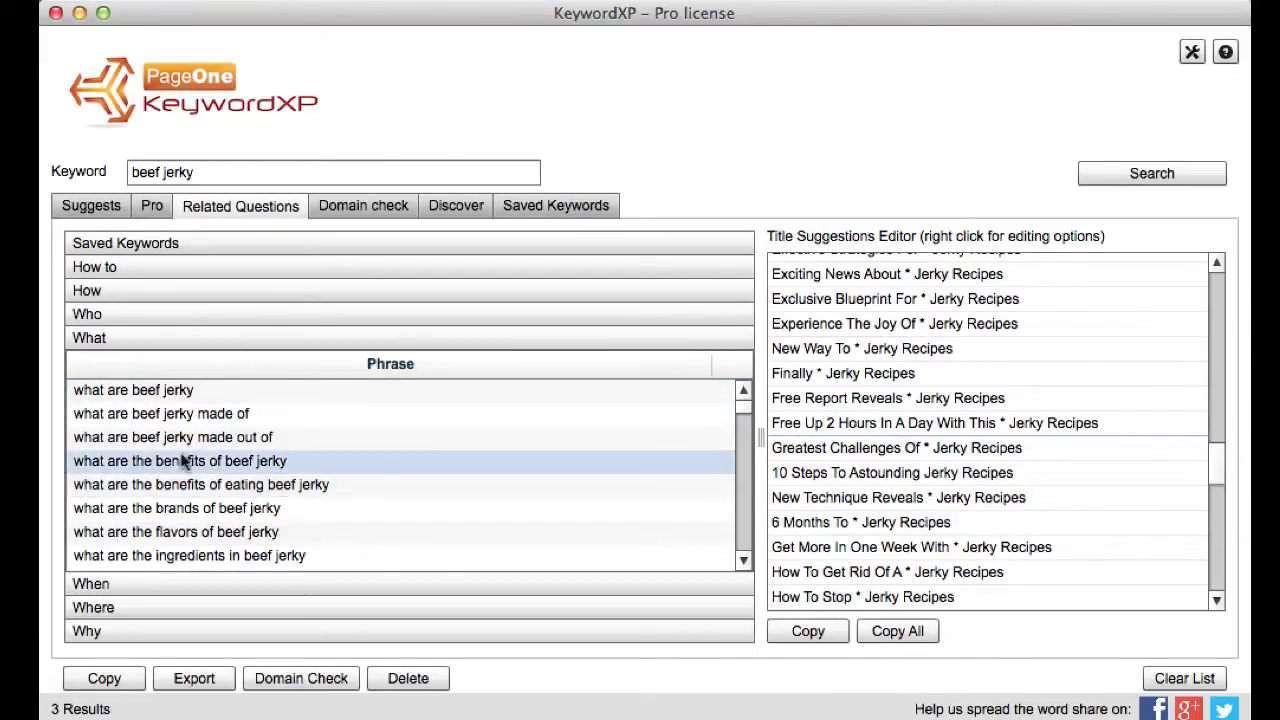
click(222, 462)
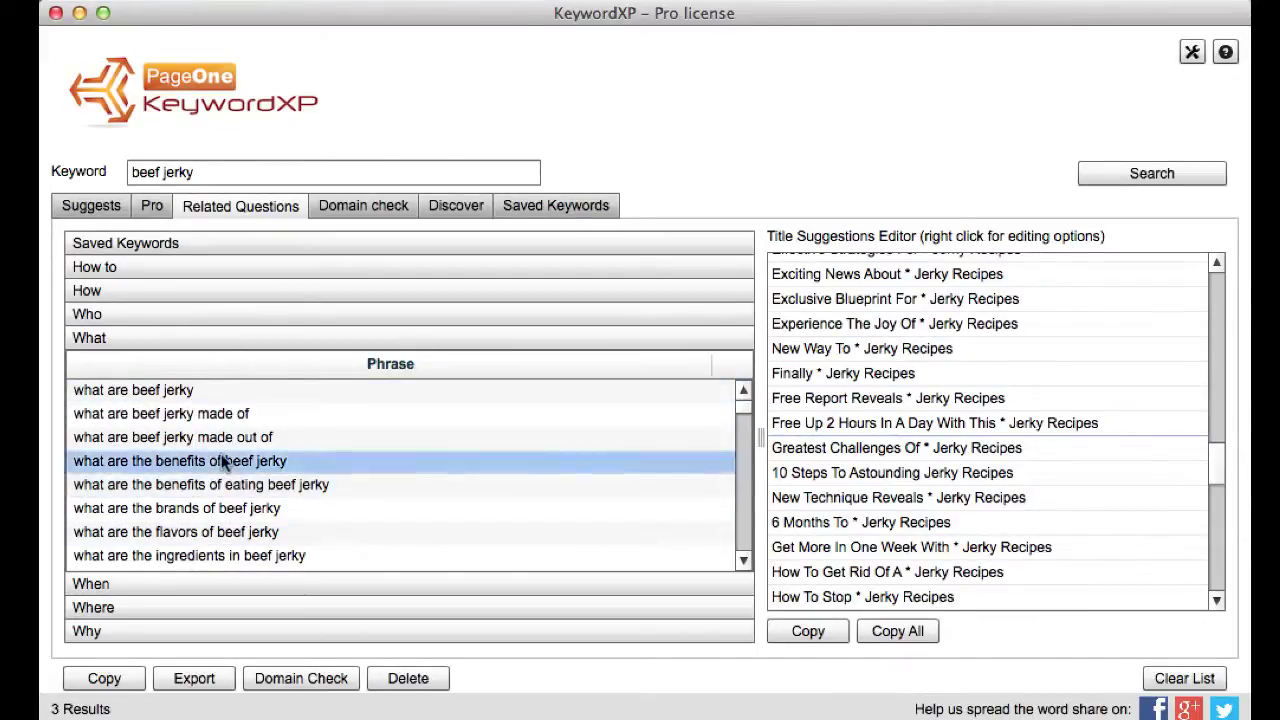
click(292, 516)
click(197, 606)
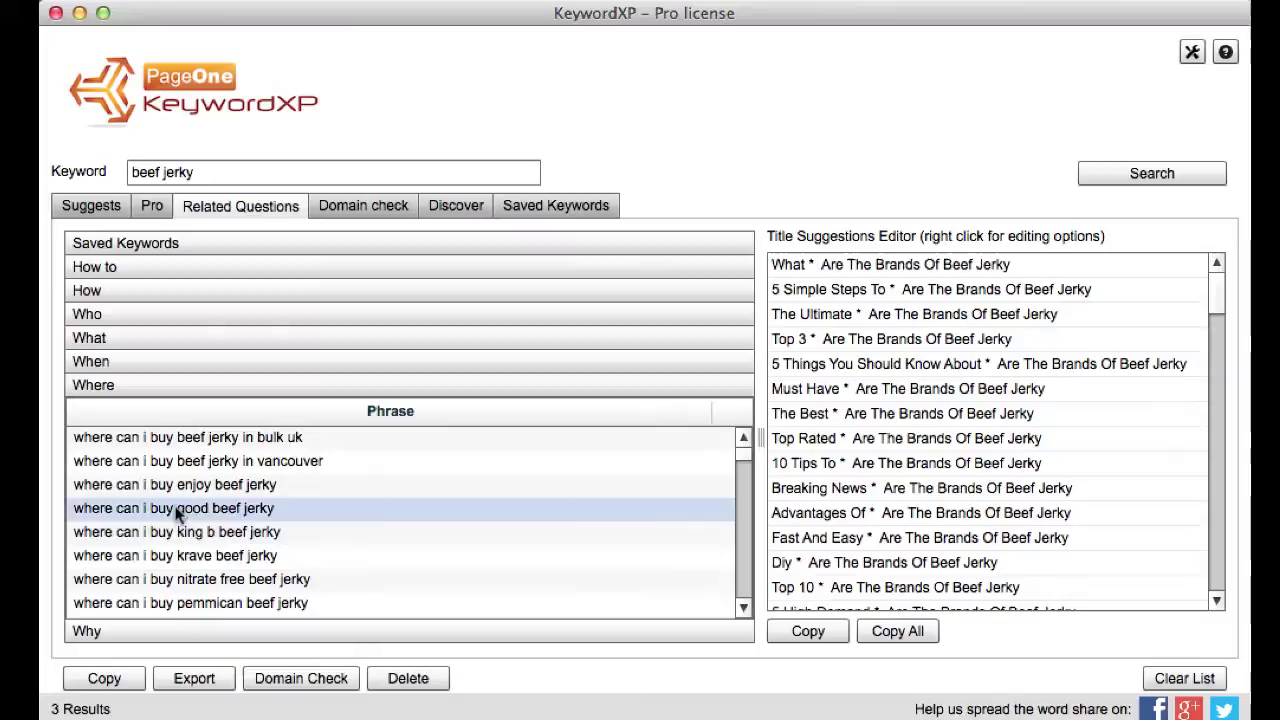
click(222, 508)
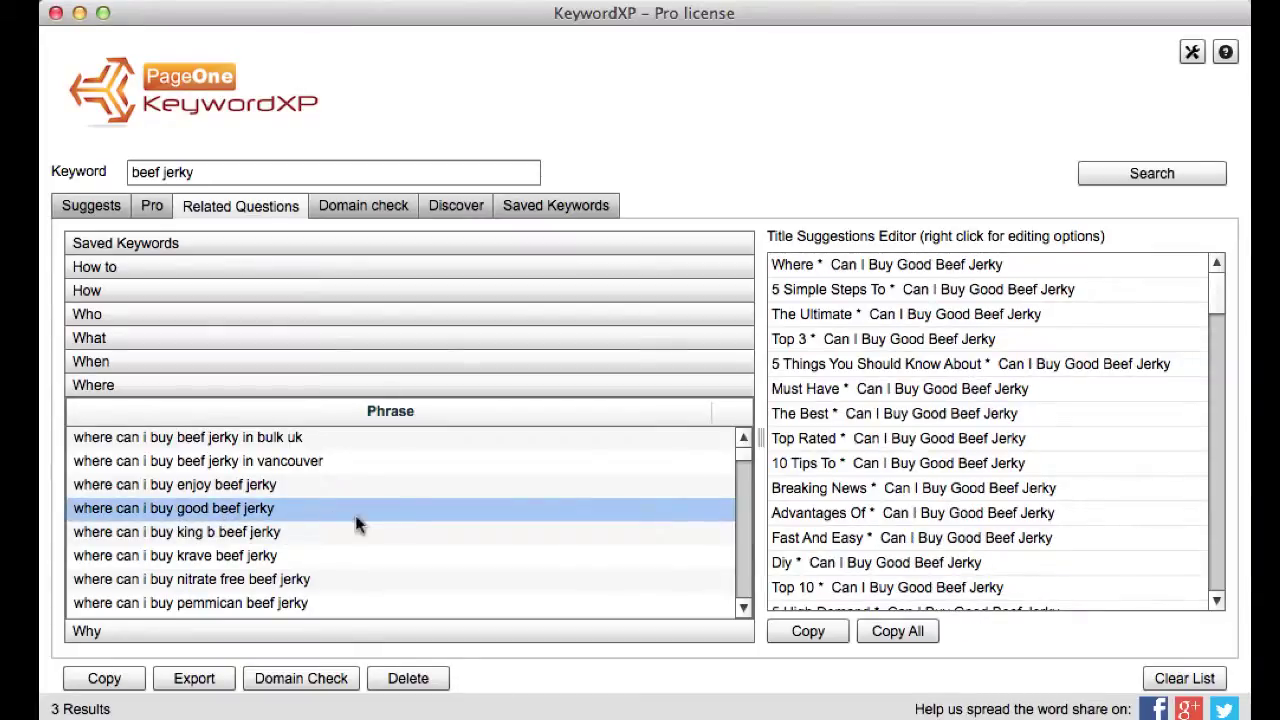
- Look through the list of "where" questions related to beef jerky
scroll(412, 526, down, 10)
scroll(385, 590, up, 1)
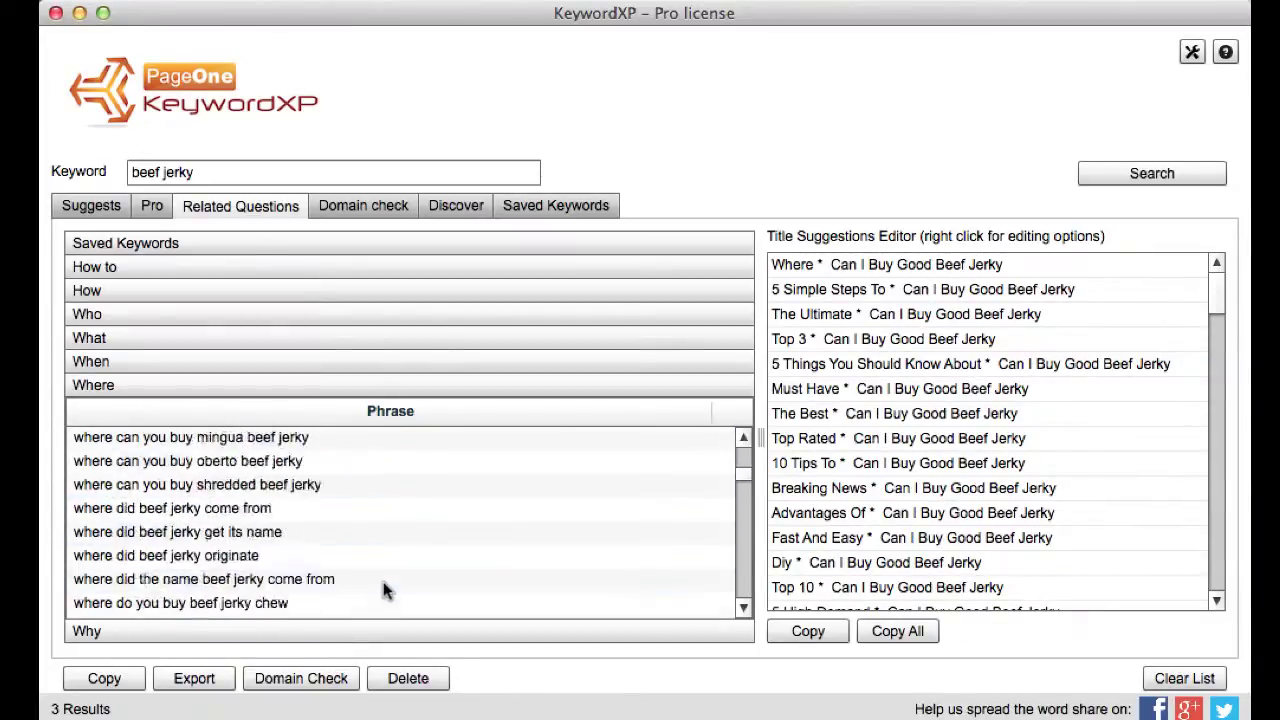
scroll(390, 565, up, 5)
scroll(397, 545, down, 10)
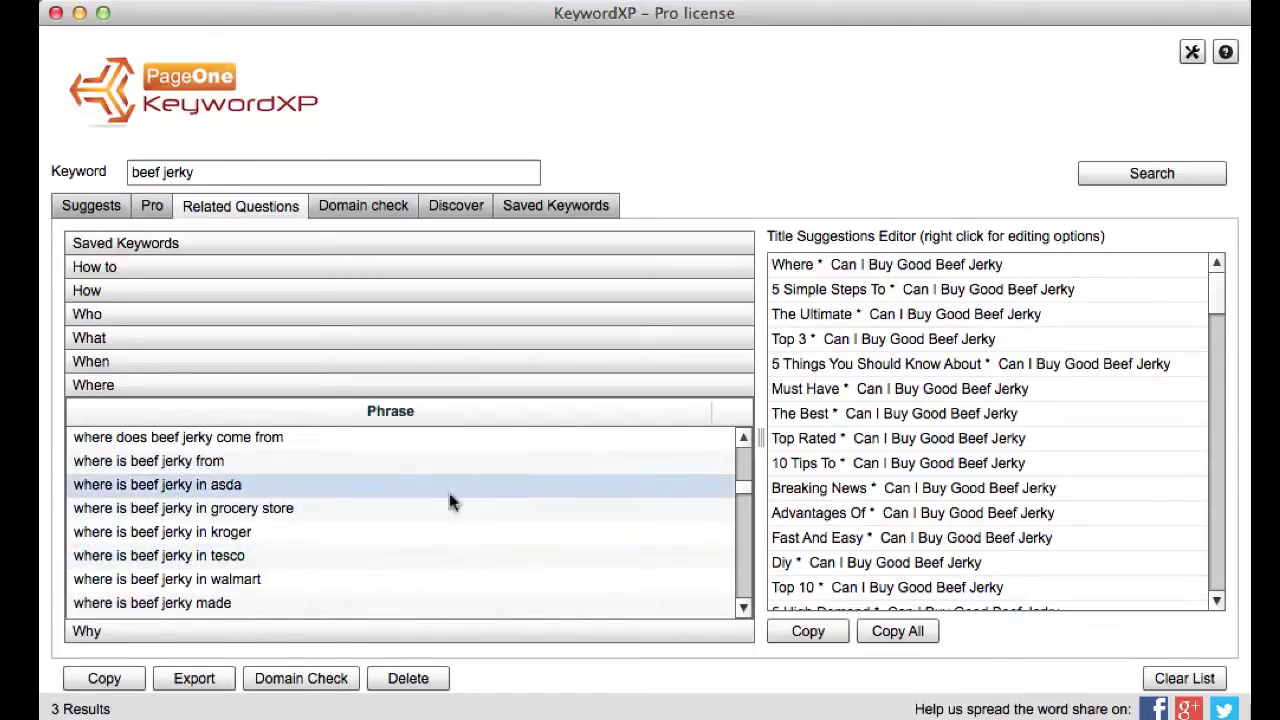
scroll(420, 585, down, 3)
scroll(455, 583, down, 3)
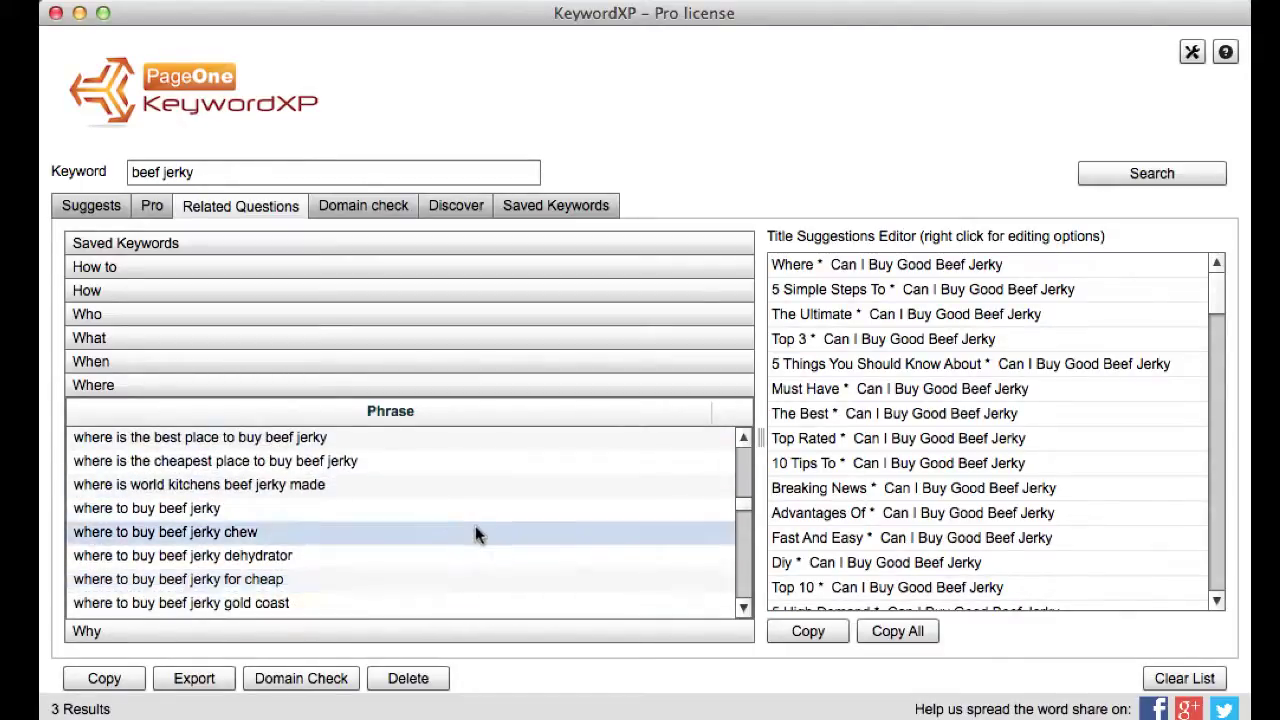
scroll(475, 530, up, 2)
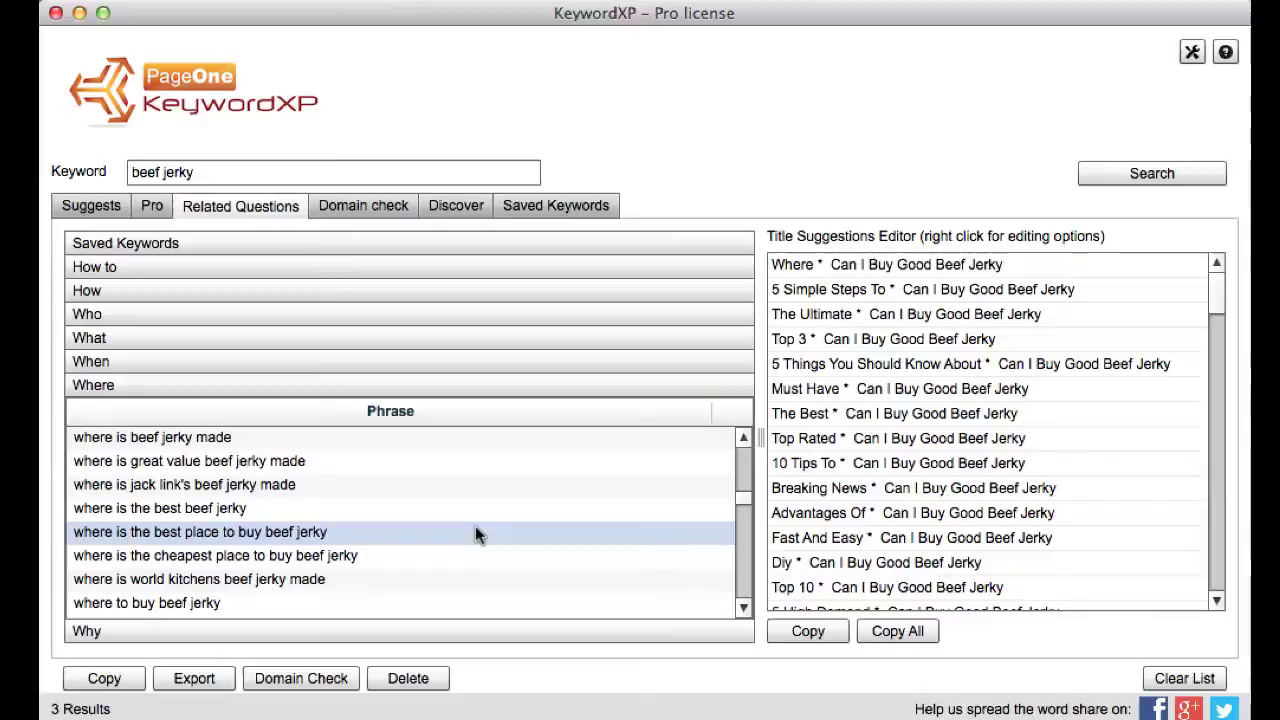
scroll(475, 532, up, 1)
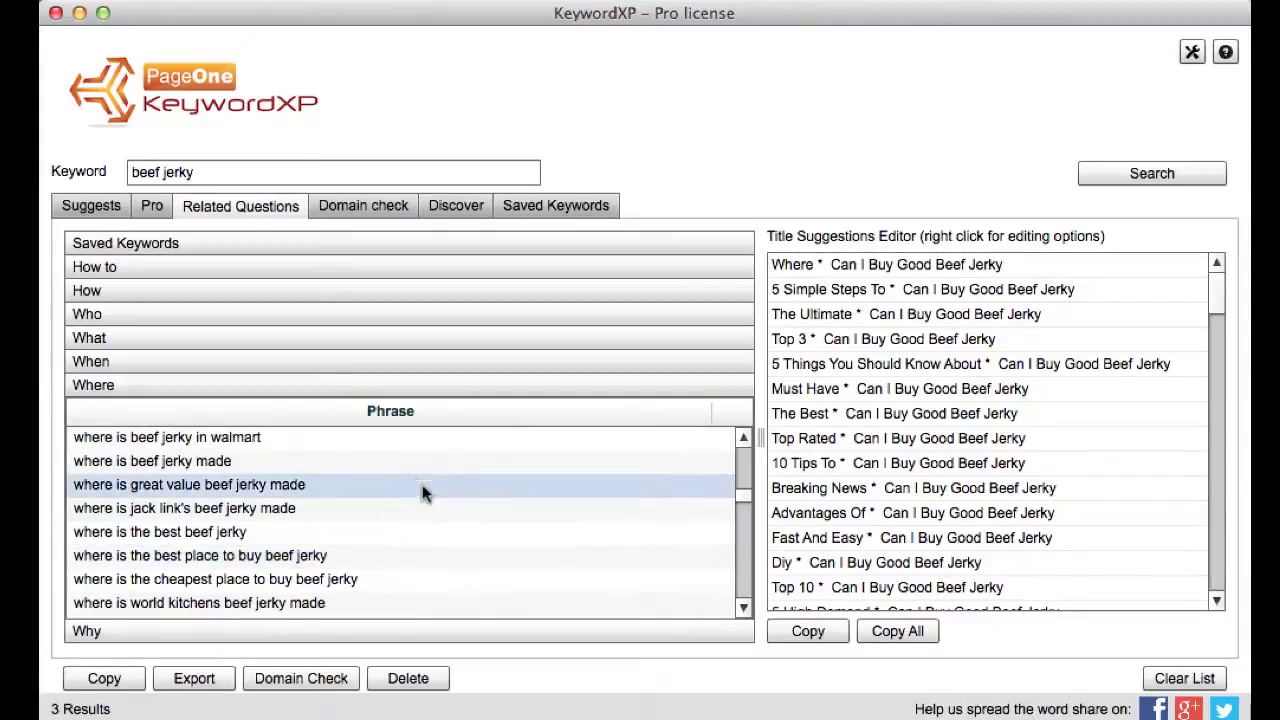
- Run a domain check search for "beef jerky" based on keyword suggests, with the .com TLD option
click(365, 213)
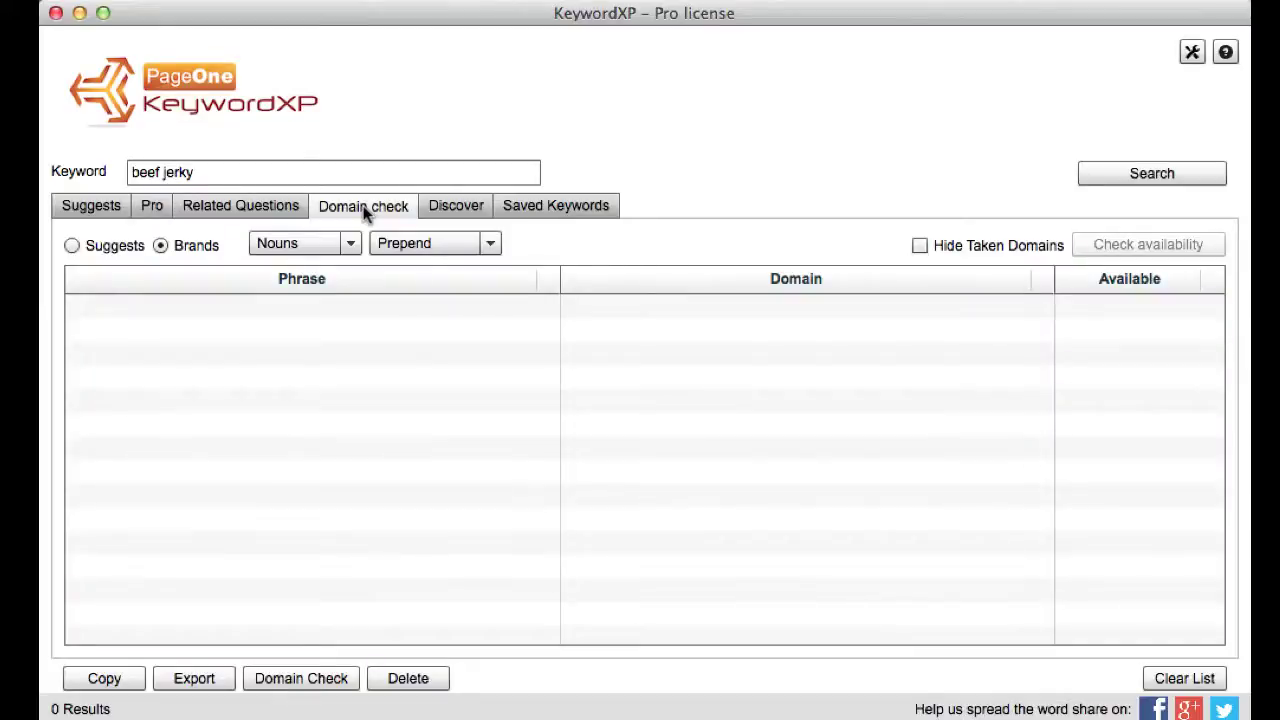
click(73, 245)
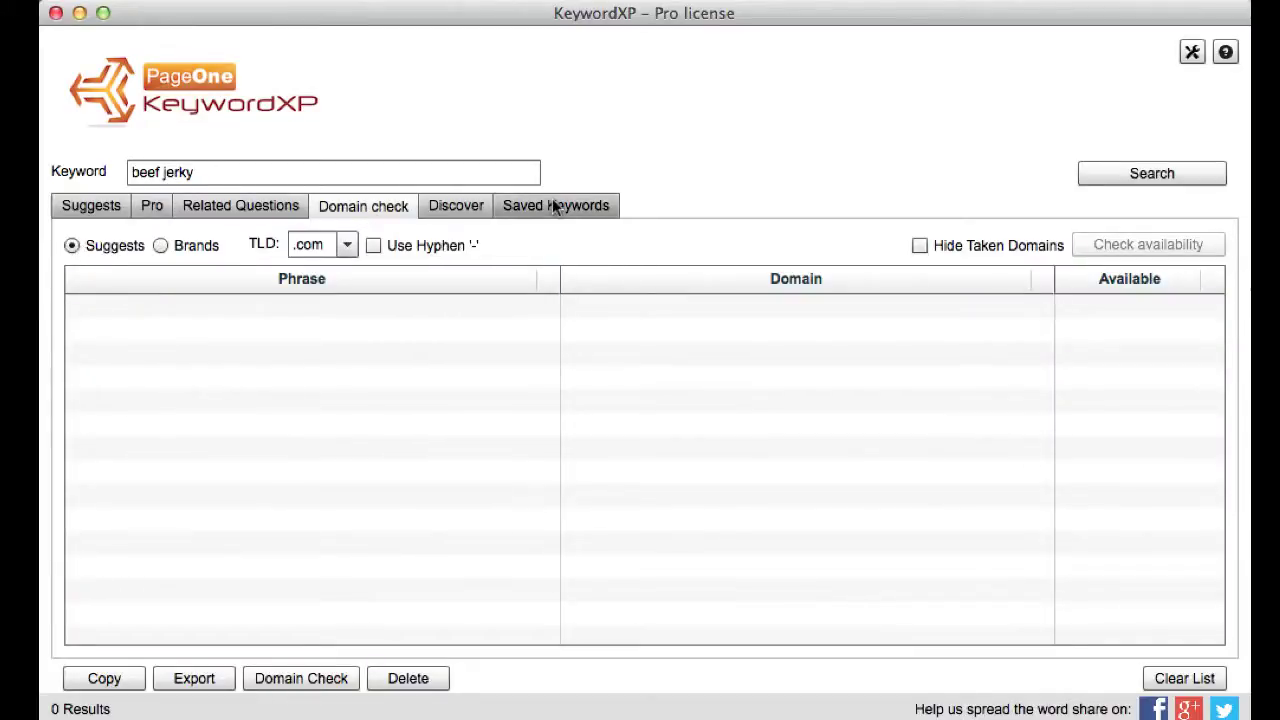
click(1104, 167)
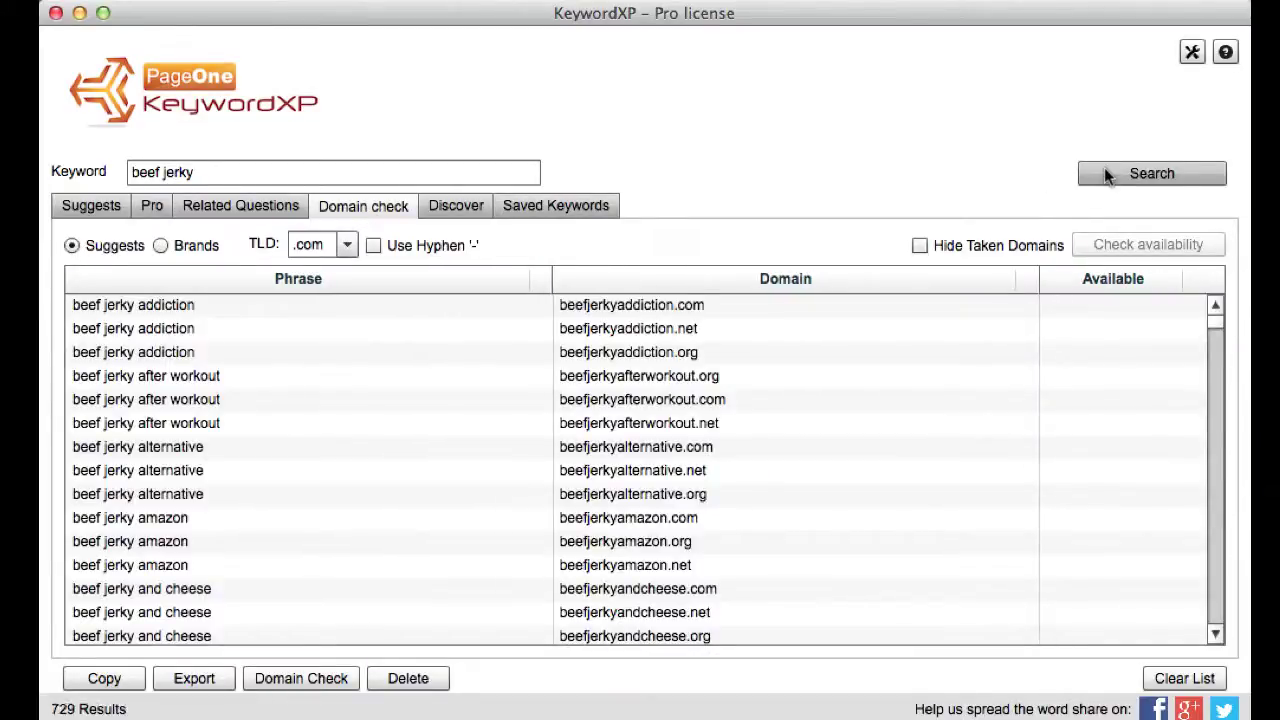
- Check the availability of the .org, .com and .net domains for the phrase "beef jerky at home"
click(360, 522)
click(286, 565)
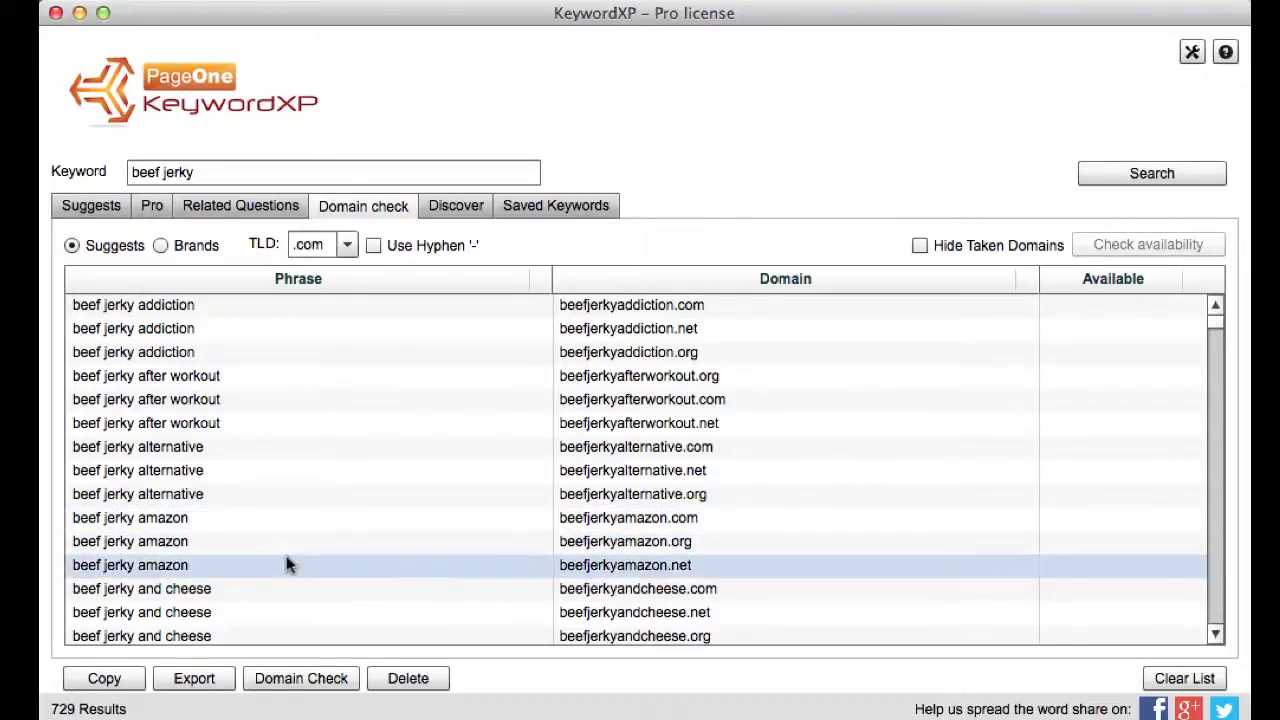
scroll(291, 565, down, 5)
click(200, 423)
click(180, 517)
click(163, 565)
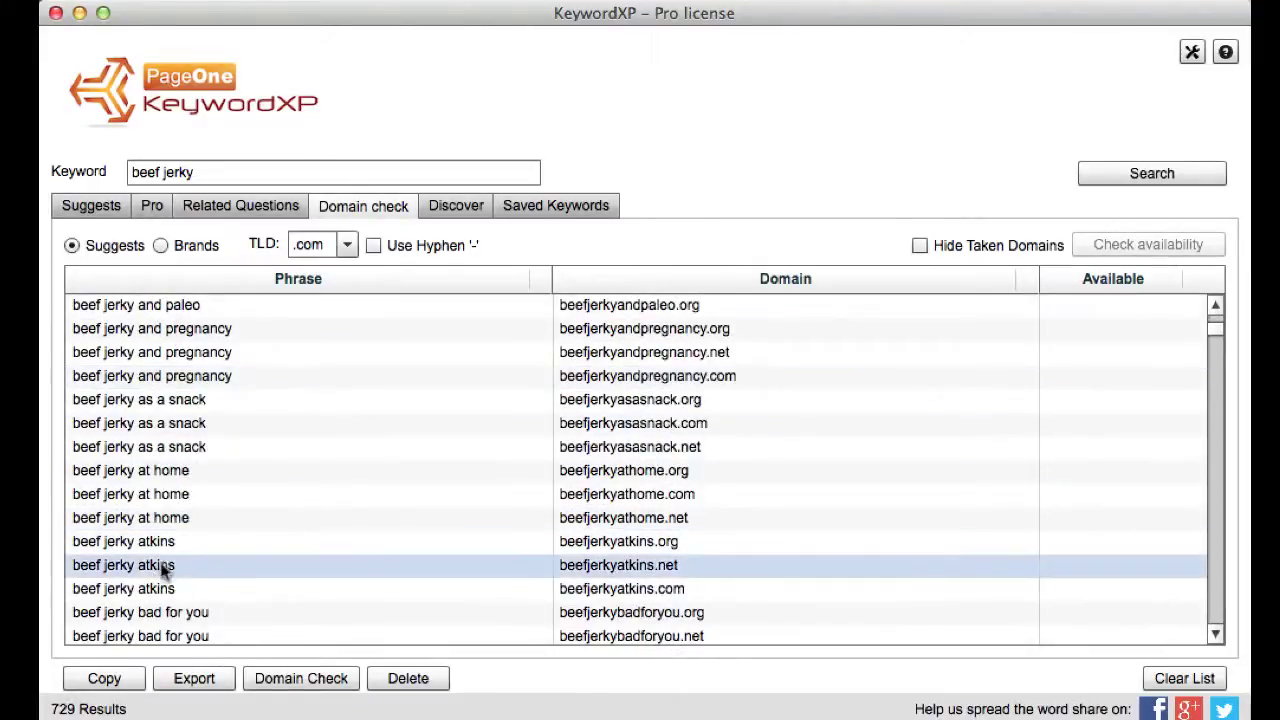
click(281, 588)
click(310, 545)
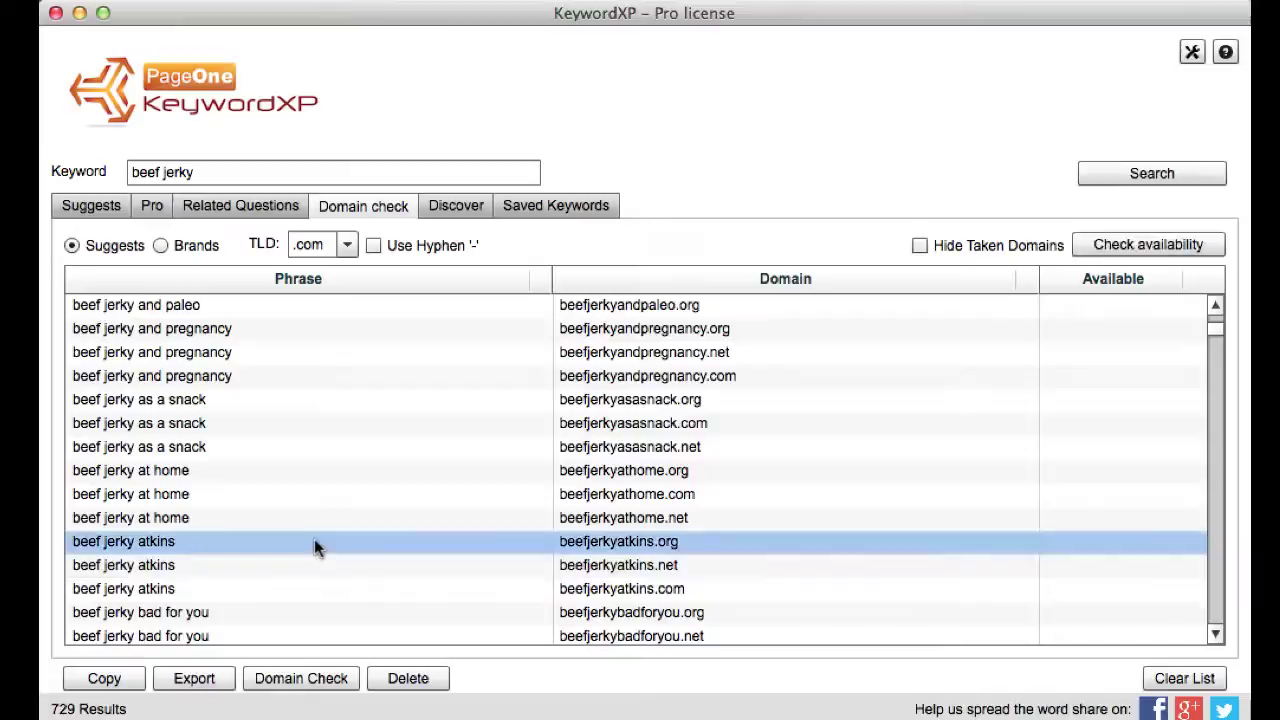
drag(314, 545, 534, 597)
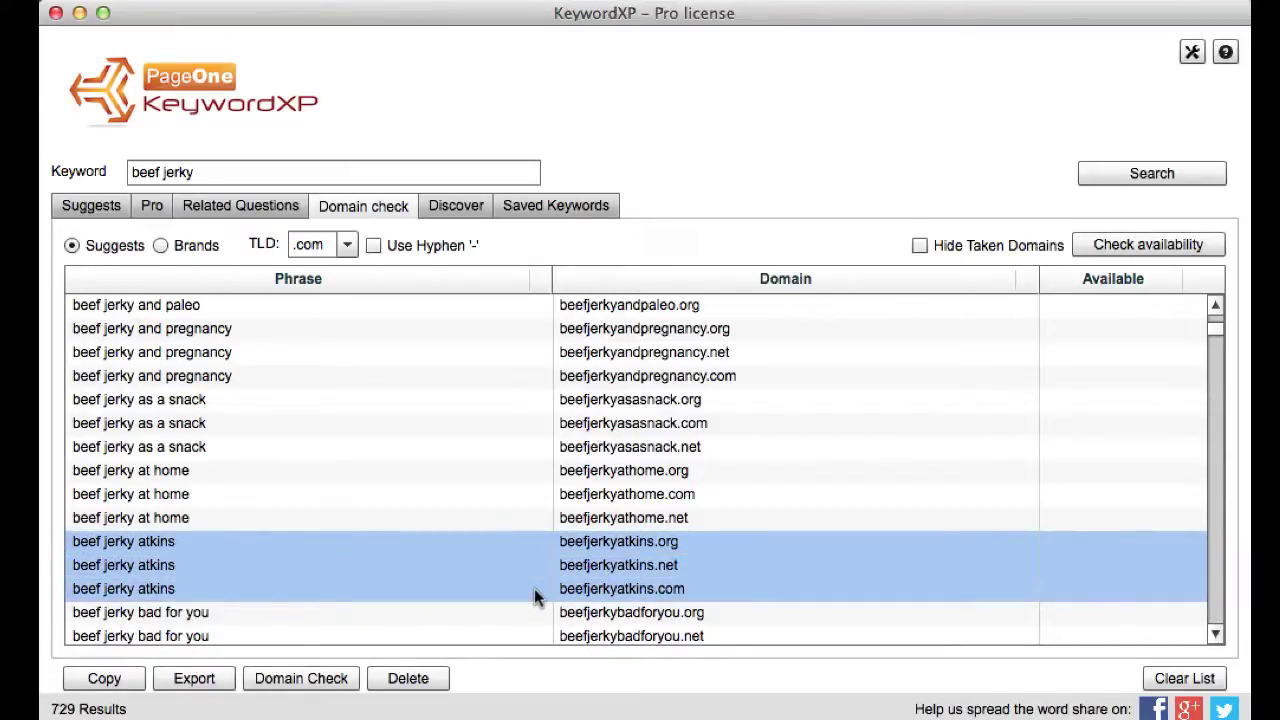
click(388, 518)
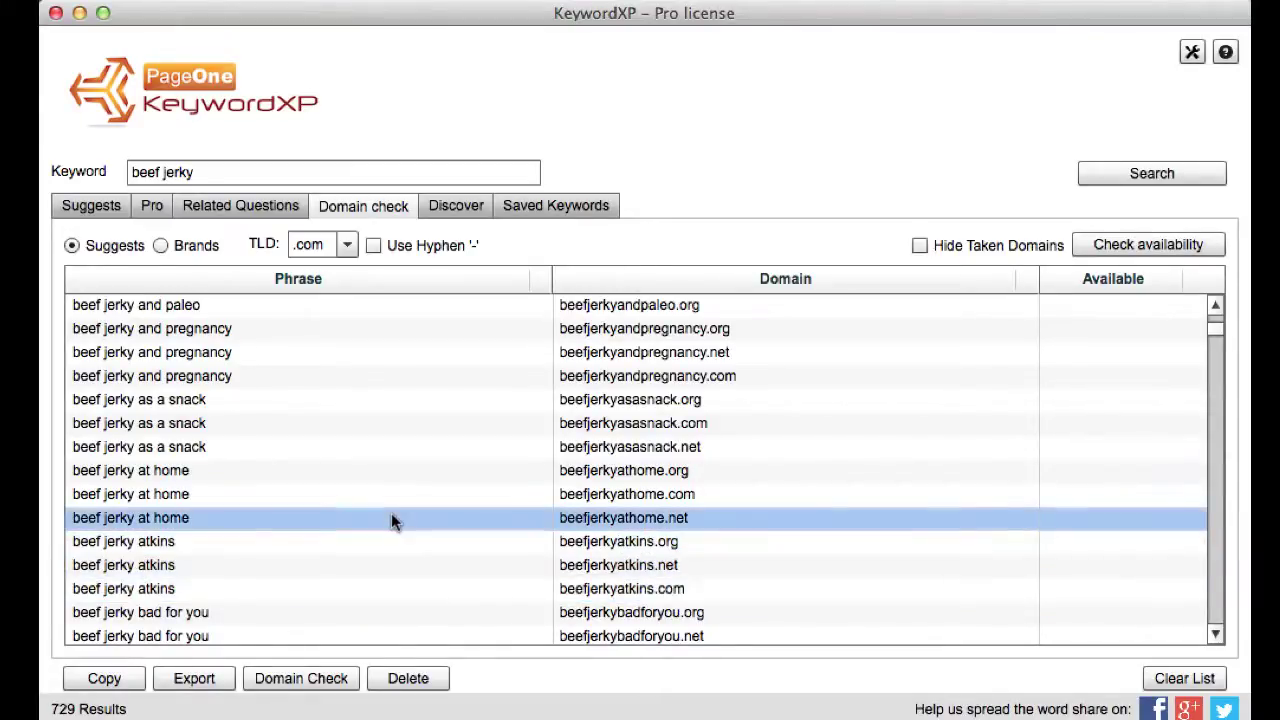
shift+click(264, 468)
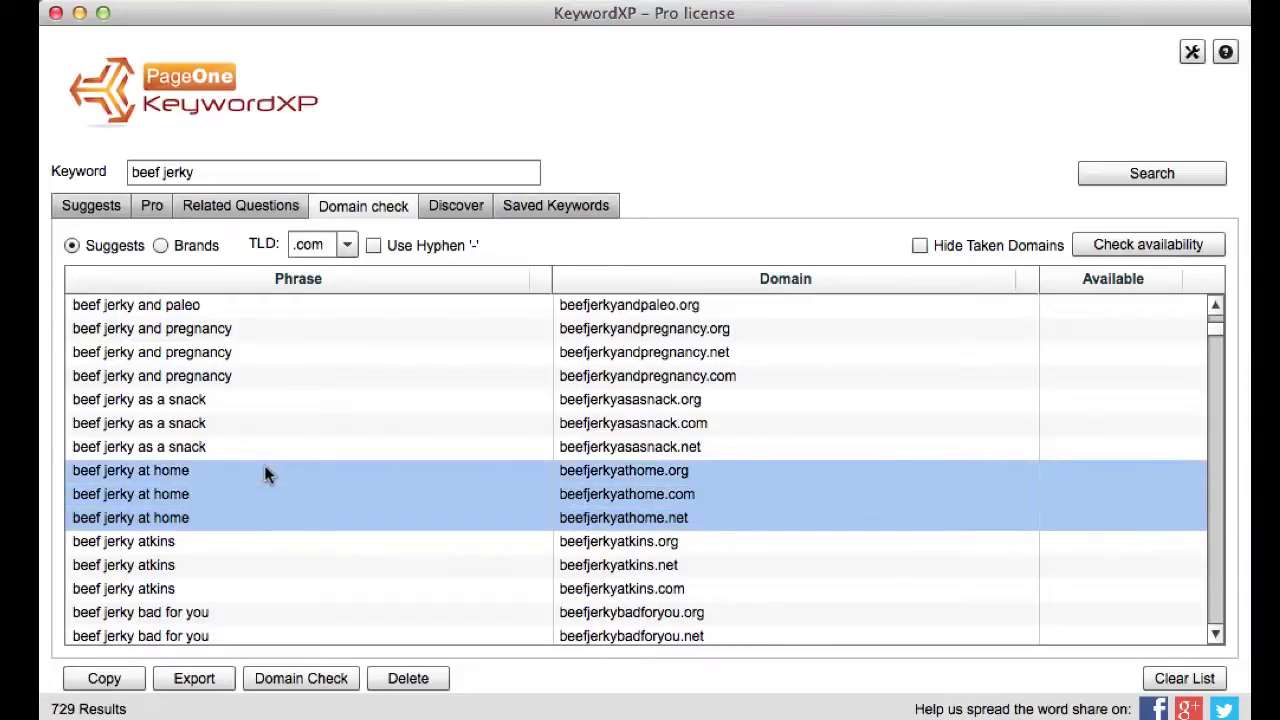
click(1099, 246)
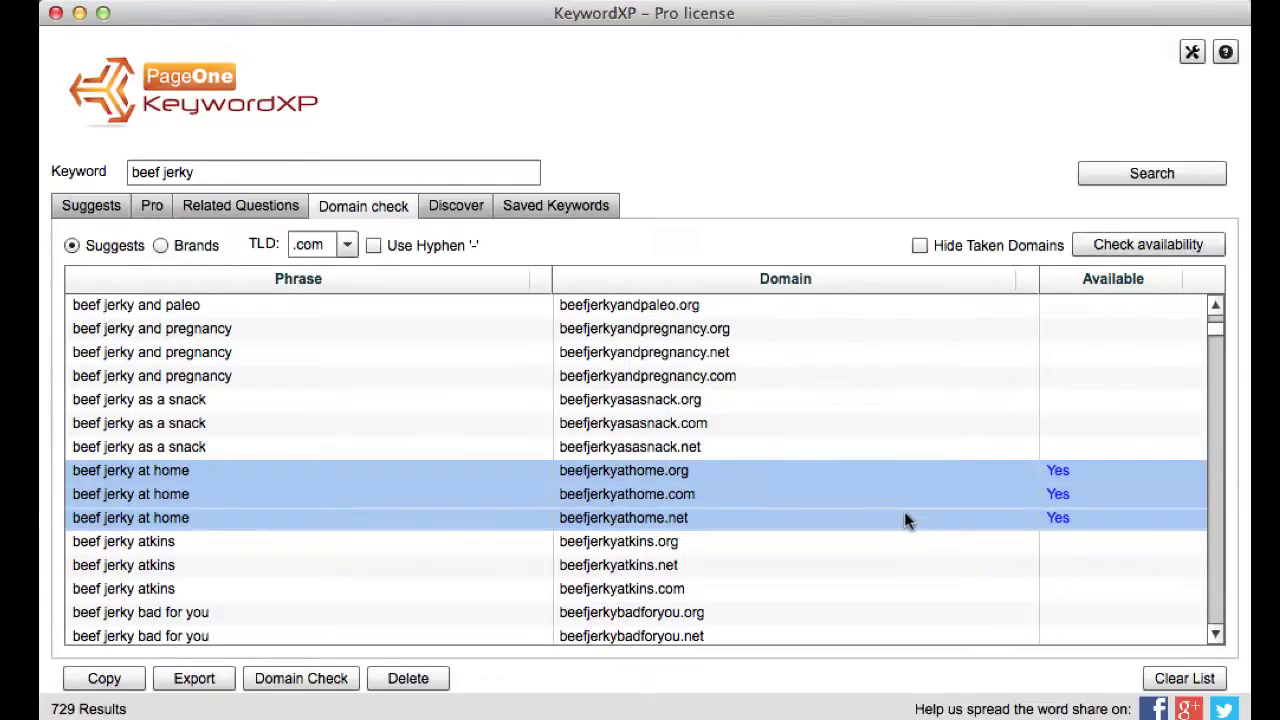
- Review the available TLD options and clear the list of suggested domains
click(343, 246)
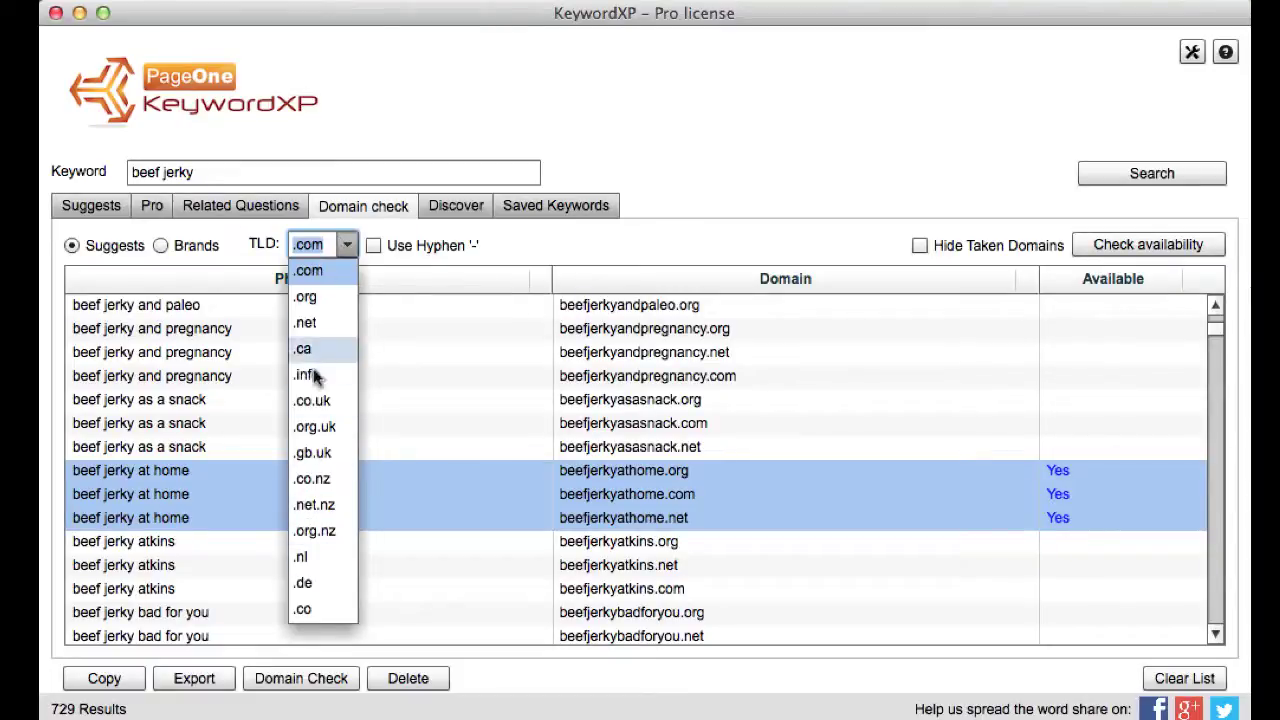
click(347, 248)
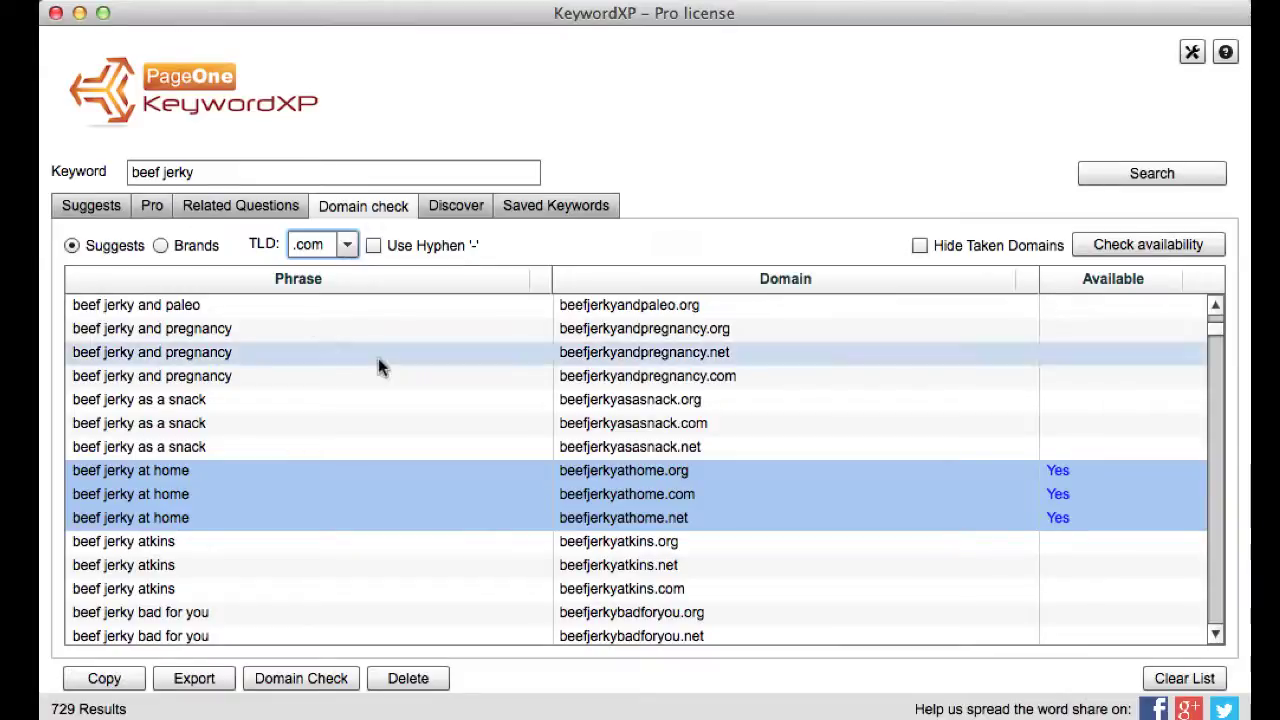
click(1170, 679)
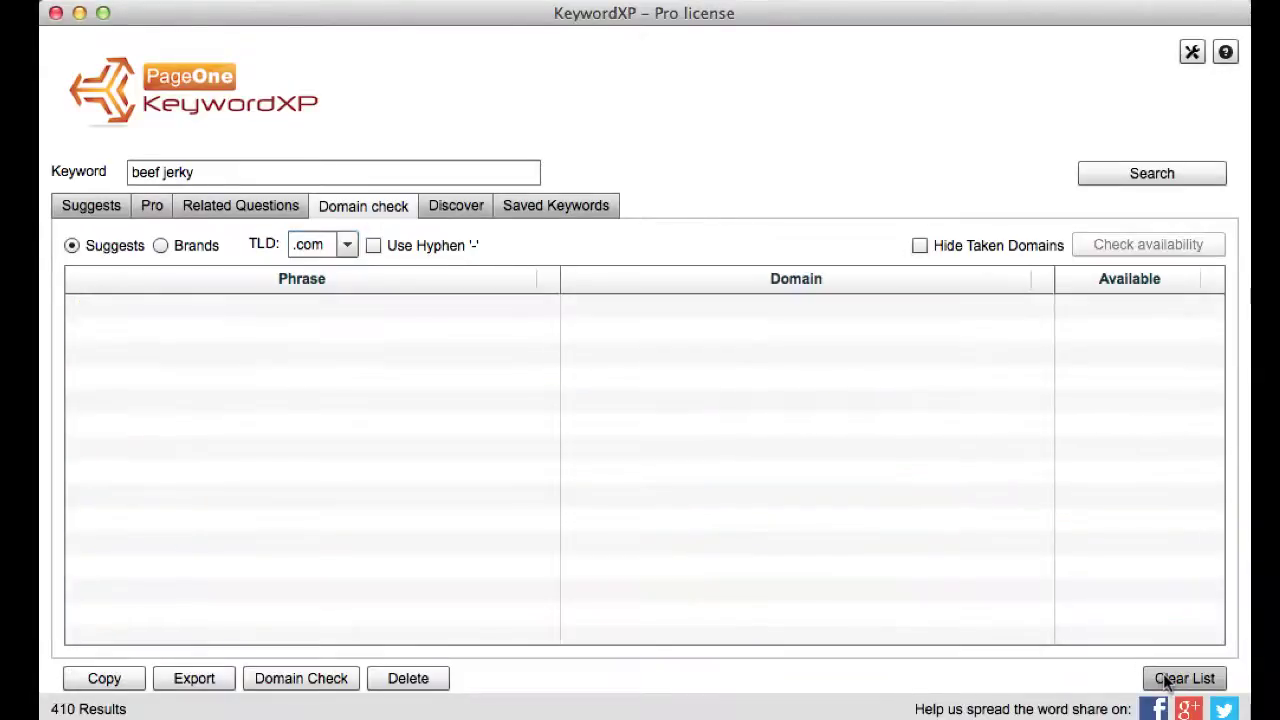
- Run a Brands domain search for "beef jerky" with nouns prepended to the keyword
click(160, 245)
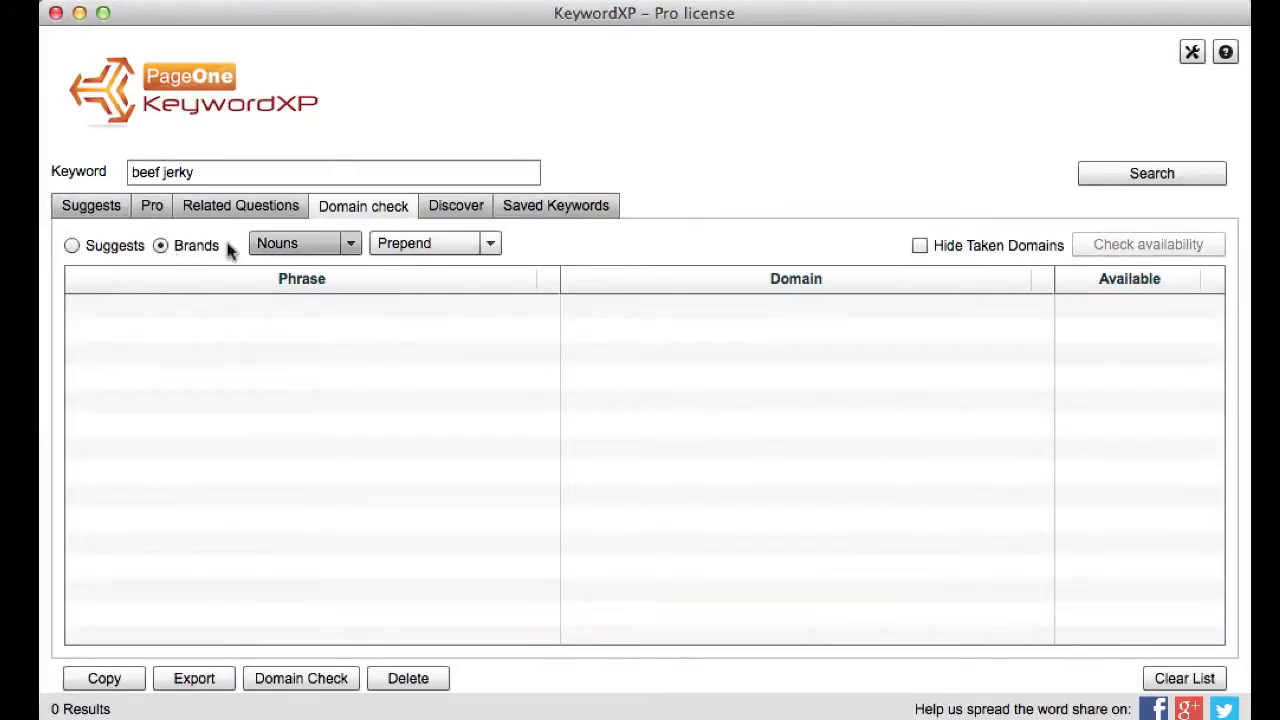
click(354, 244)
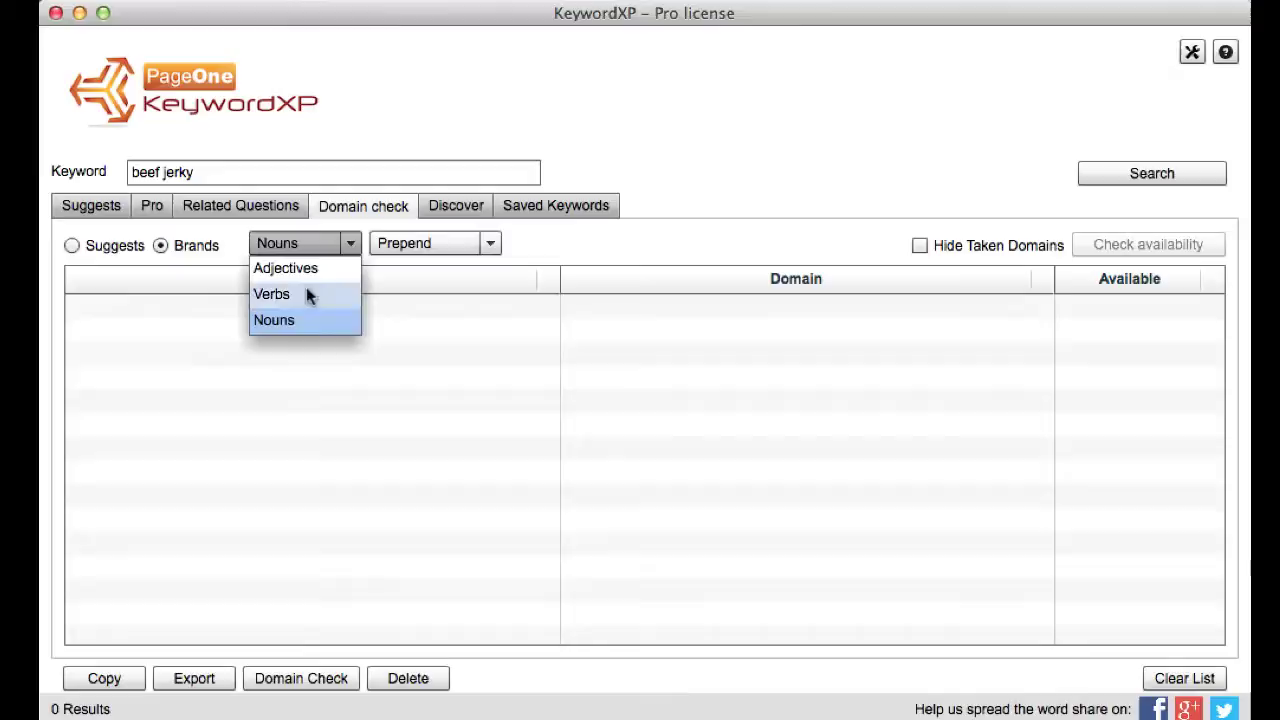
click(466, 246)
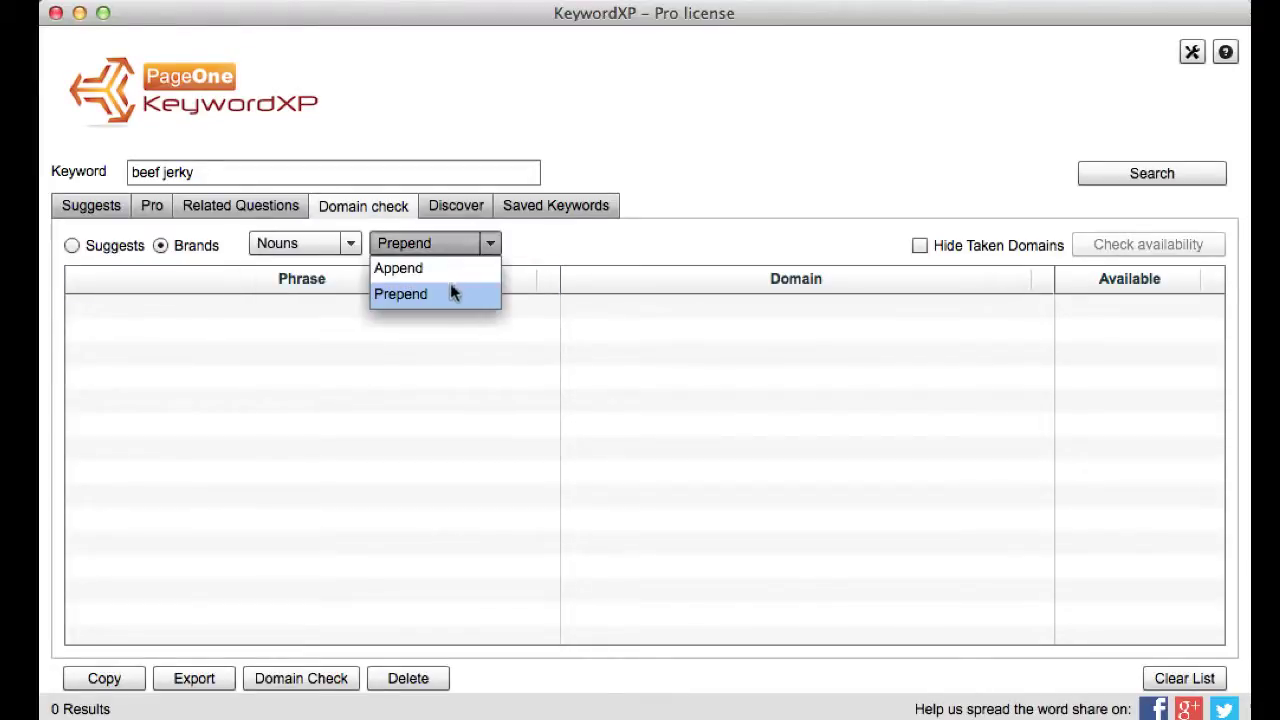
click(473, 295)
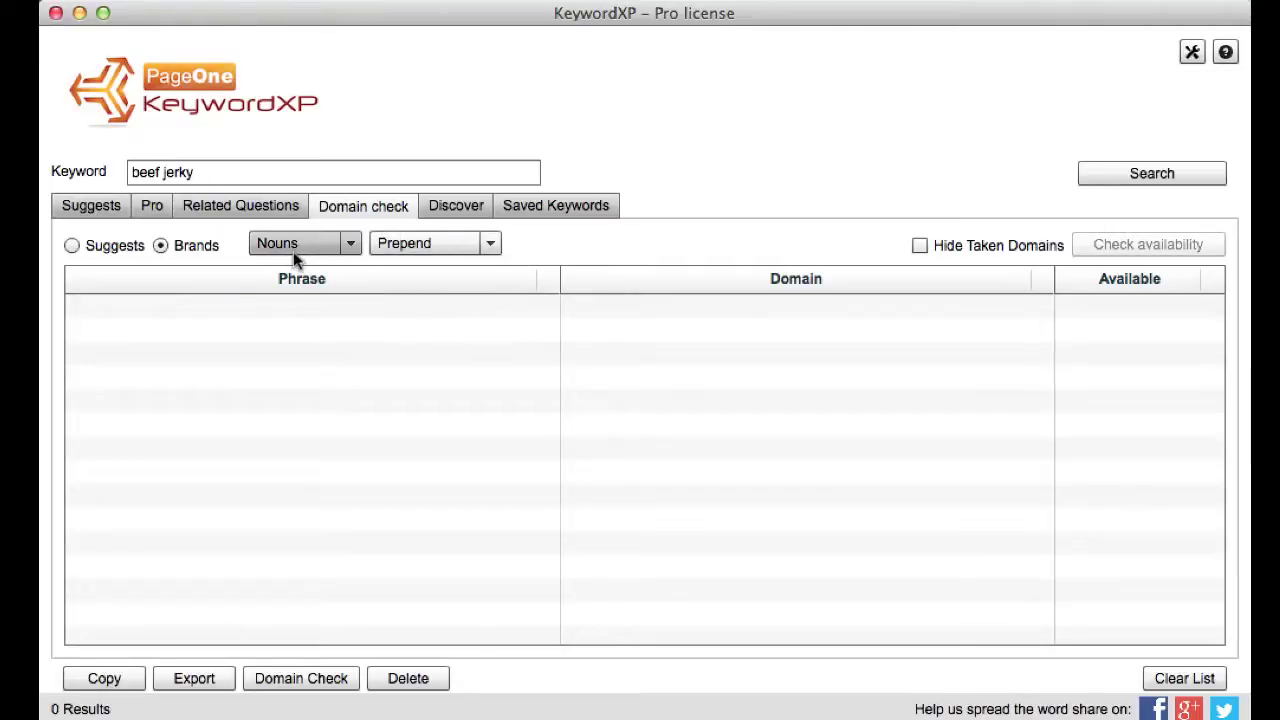
click(1152, 176)
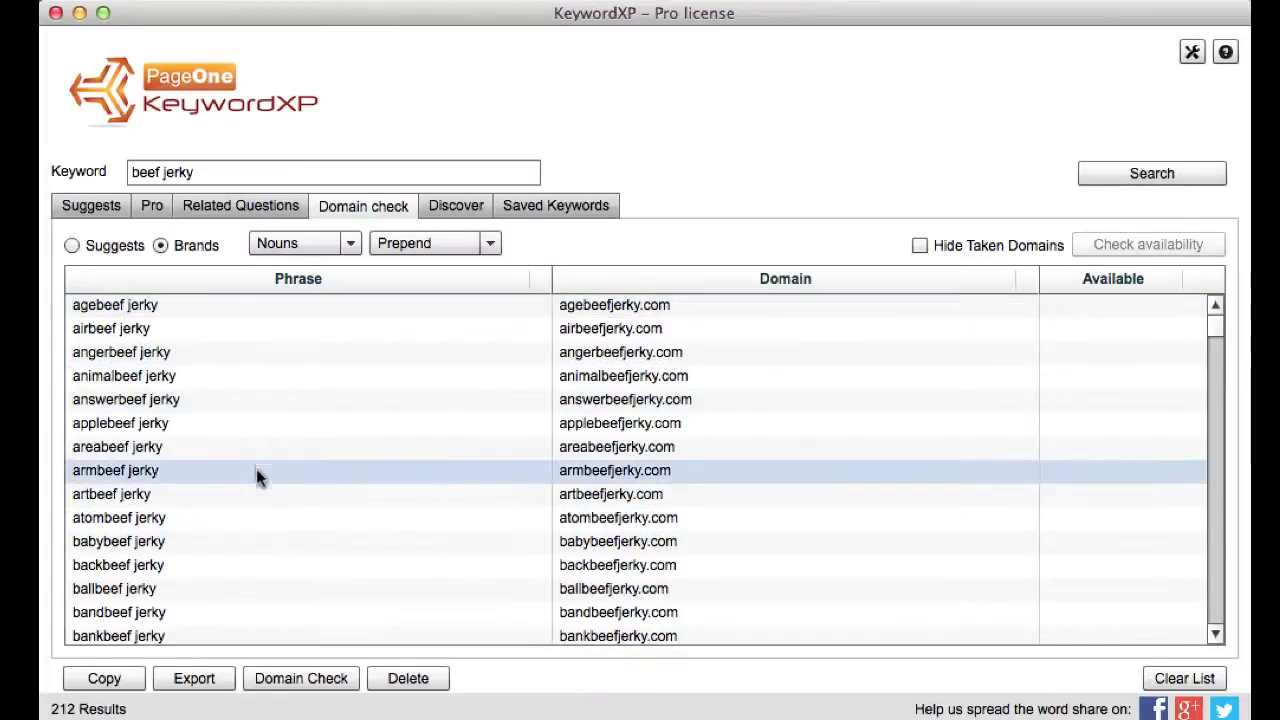
- Browse the noun-based brand domains and check the availability of atombeefjerky.com
scroll(258, 490, down, 3)
scroll(261, 518, down, 2)
scroll(200, 430, up, 1)
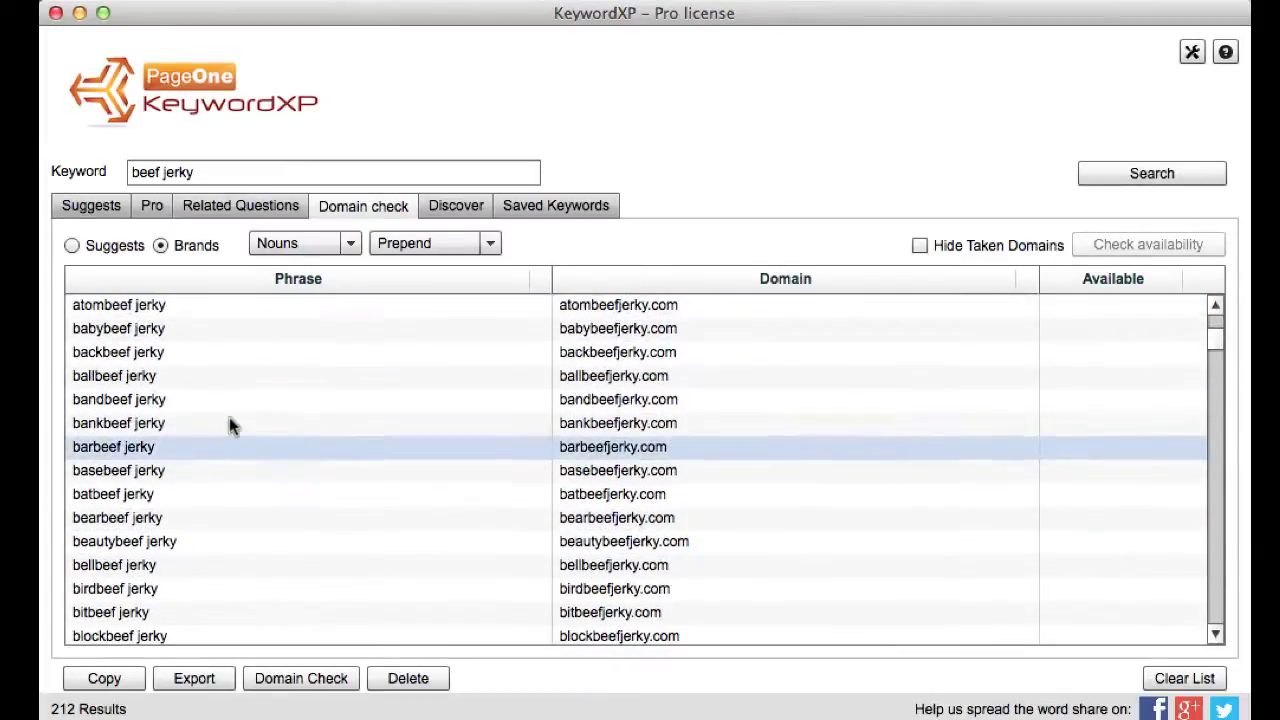
scroll(214, 420, up, 2)
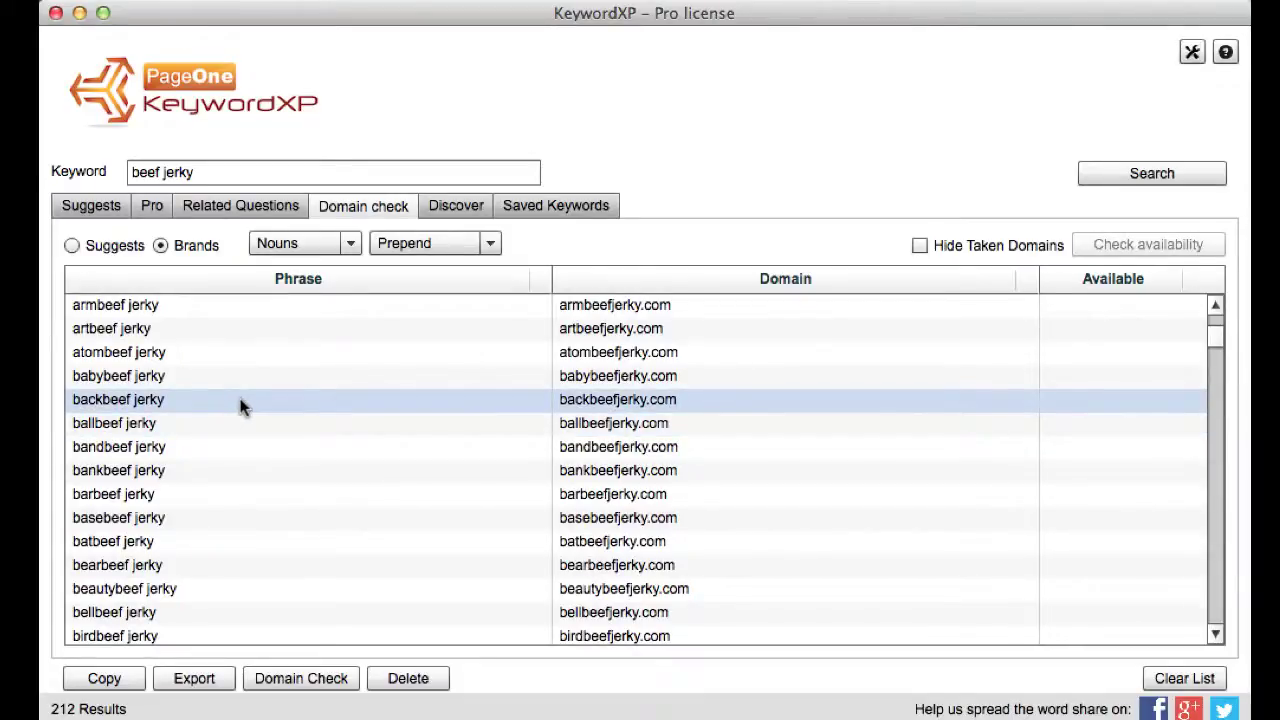
click(202, 360)
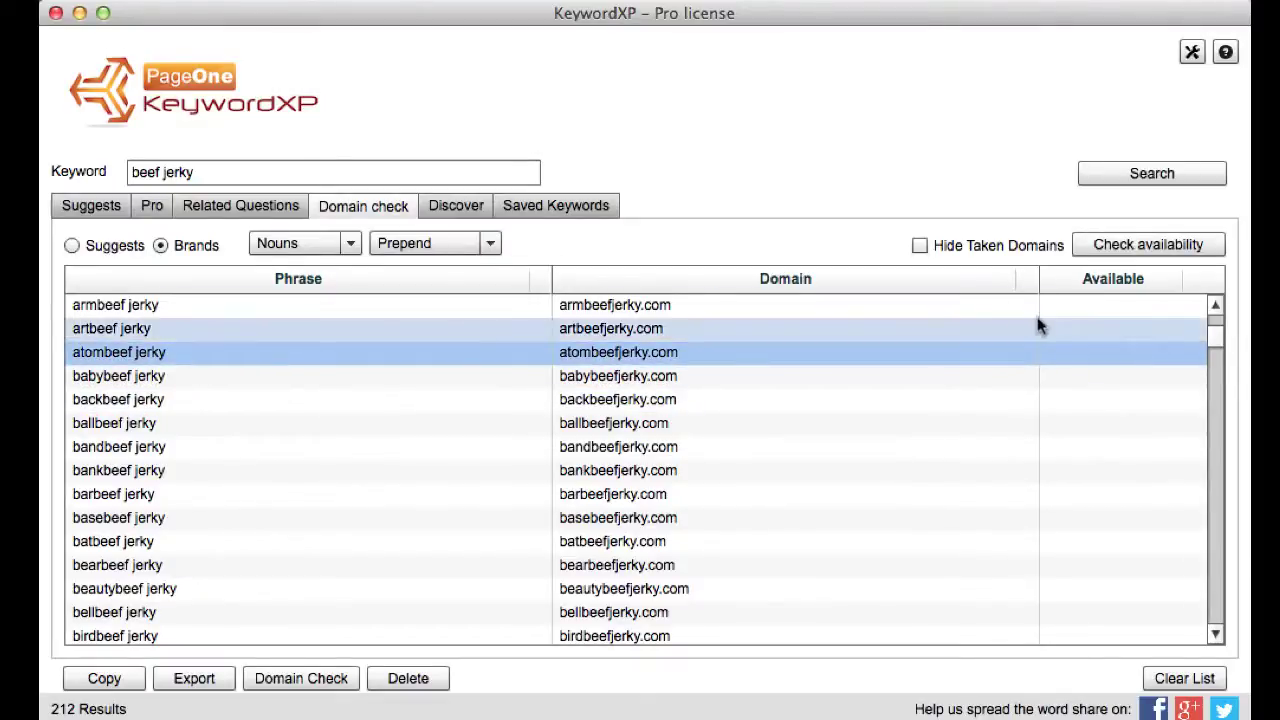
click(1180, 246)
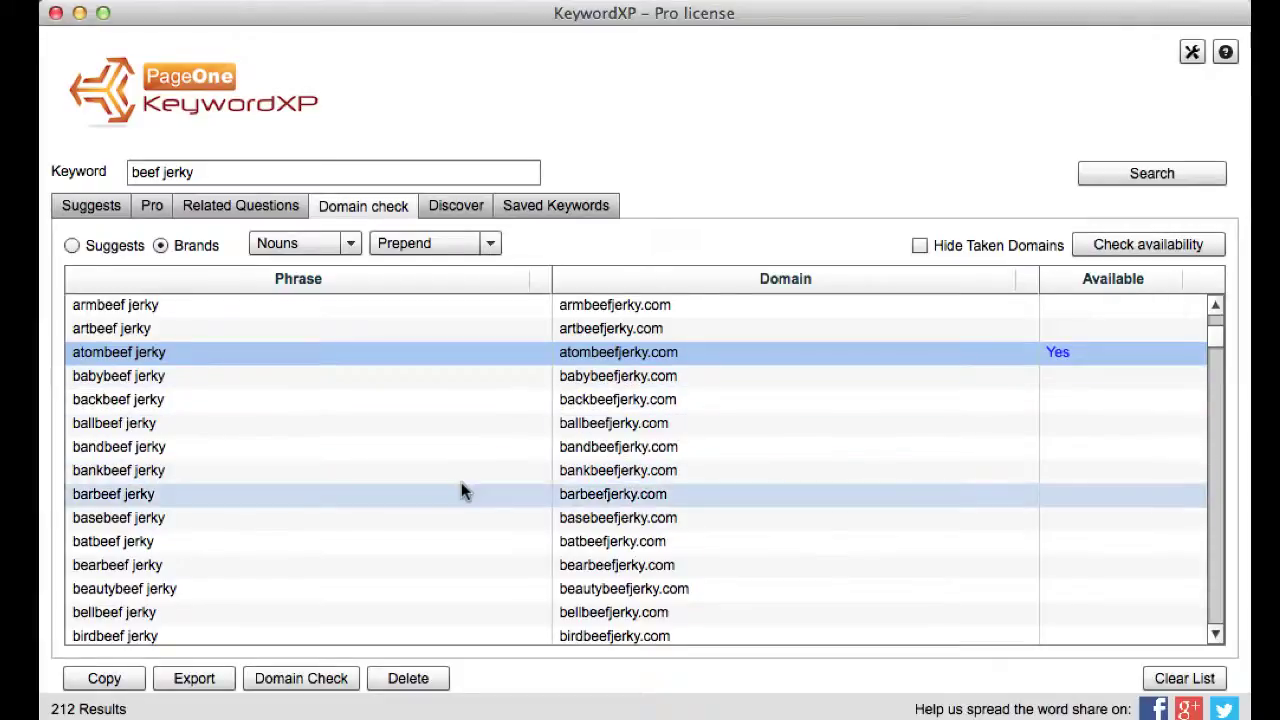
- Find captainbeefjerky.com further down the brand domains and check its availability
scroll(461, 482, down, 5)
click(436, 567)
scroll(437, 568, down, 5)
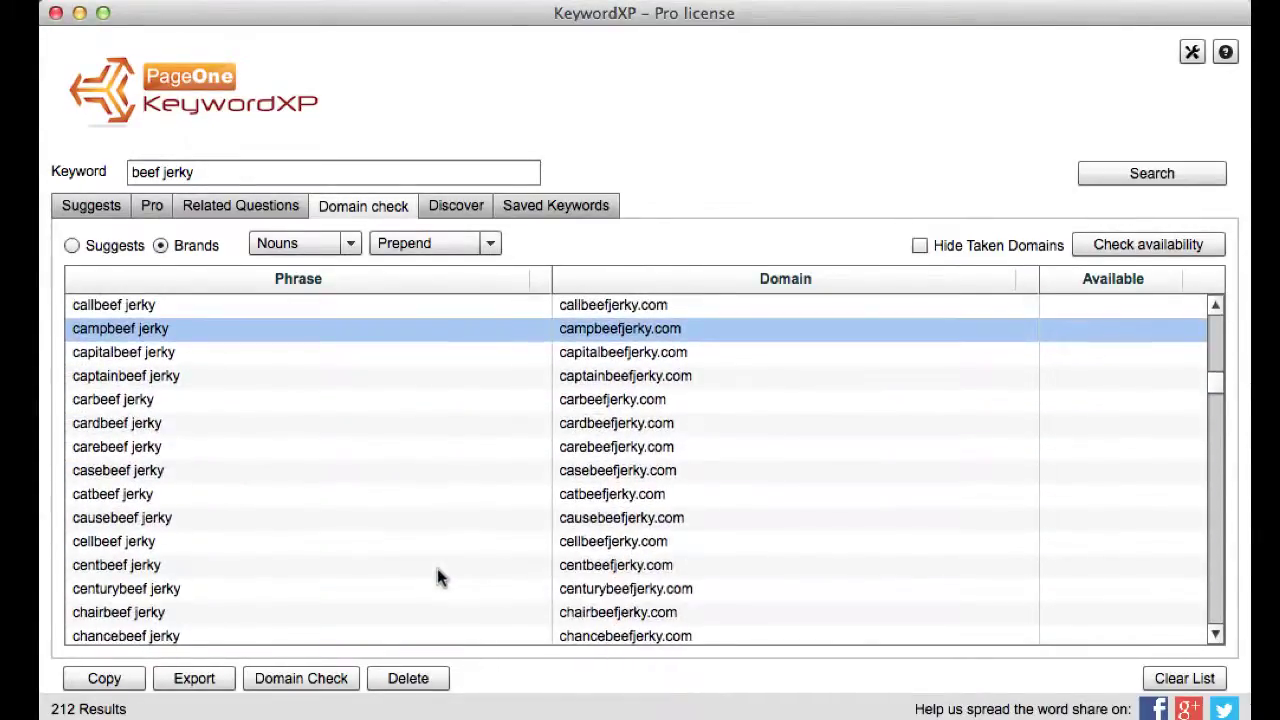
click(189, 377)
click(1105, 248)
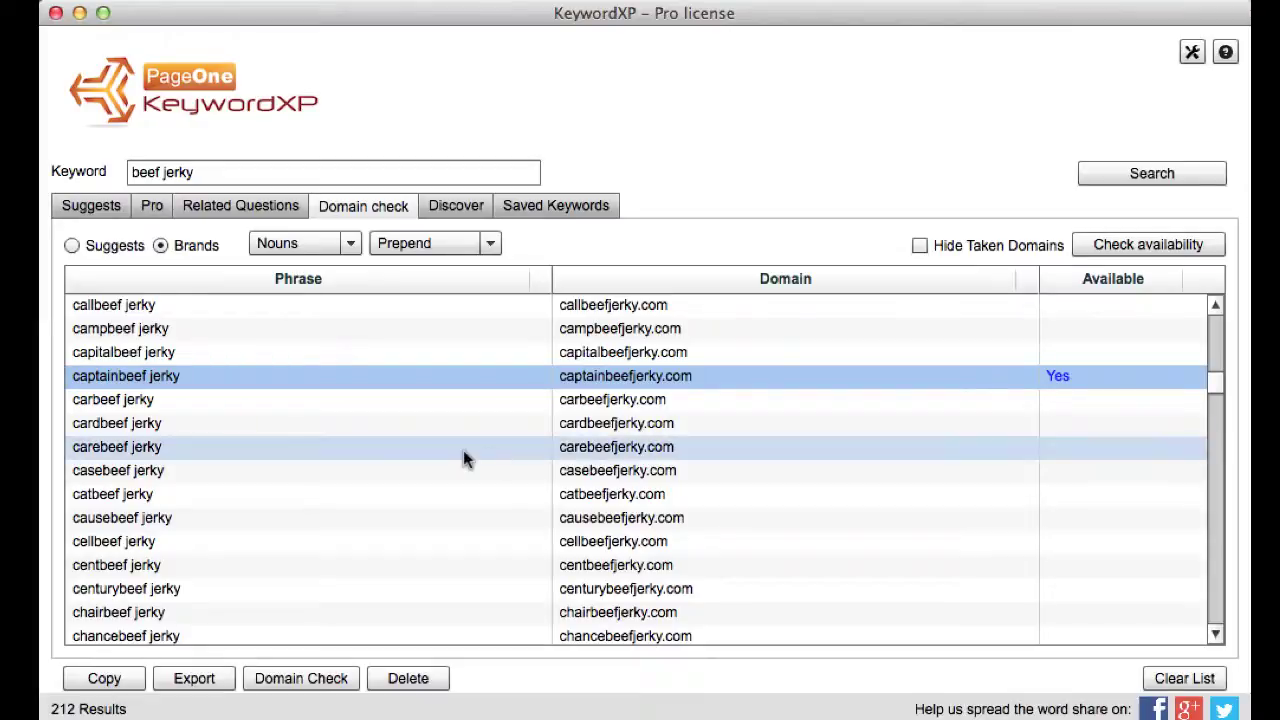
- Check whether the brand domain centurybeefjerky.com is available
scroll(455, 535, down, 2)
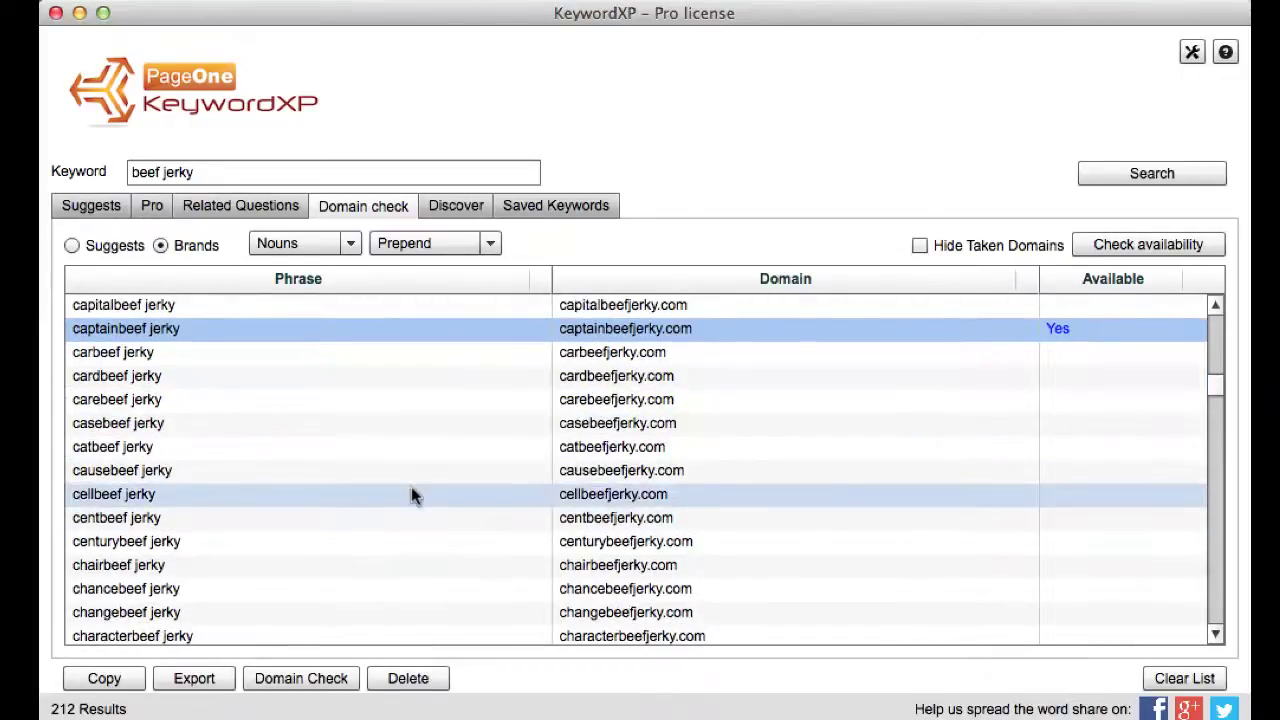
scroll(411, 490, down, 2)
click(220, 496)
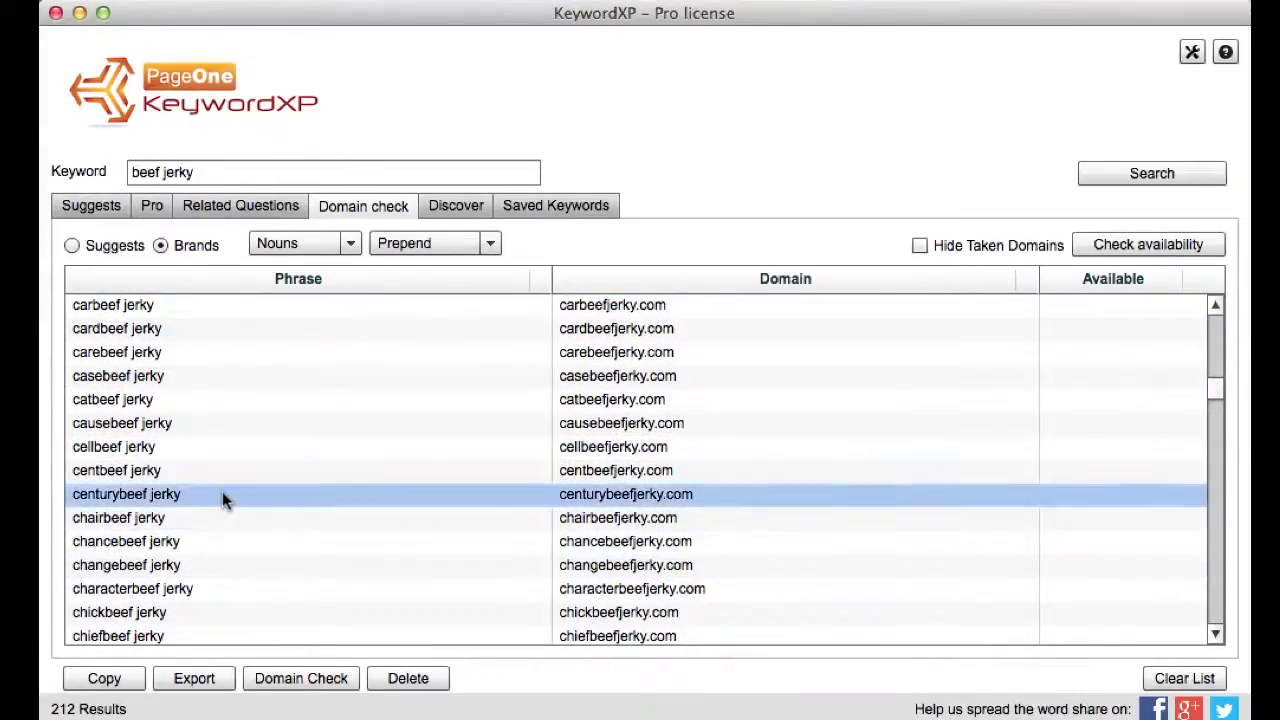
click(1036, 279)
click(1200, 245)
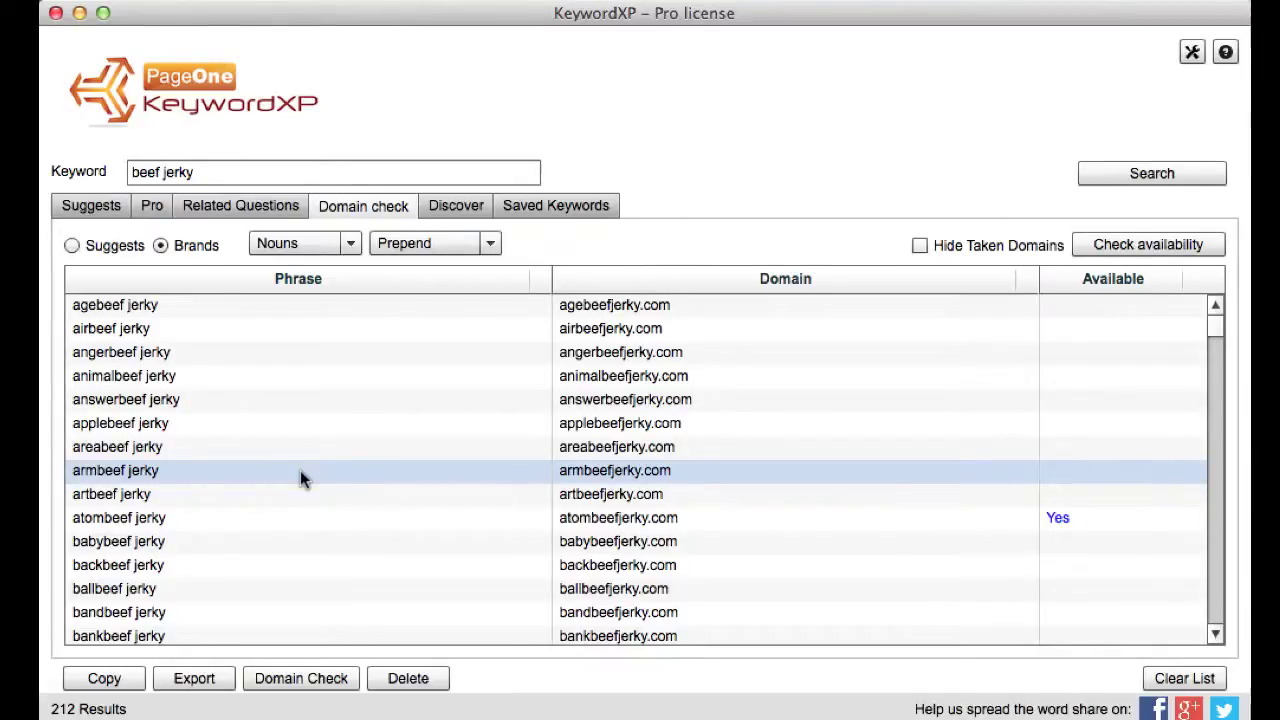
- Run a Standard Discover search for "beef jerky" backlink opportunities and sort the results by Alexa rank in ascending order
click(461, 208)
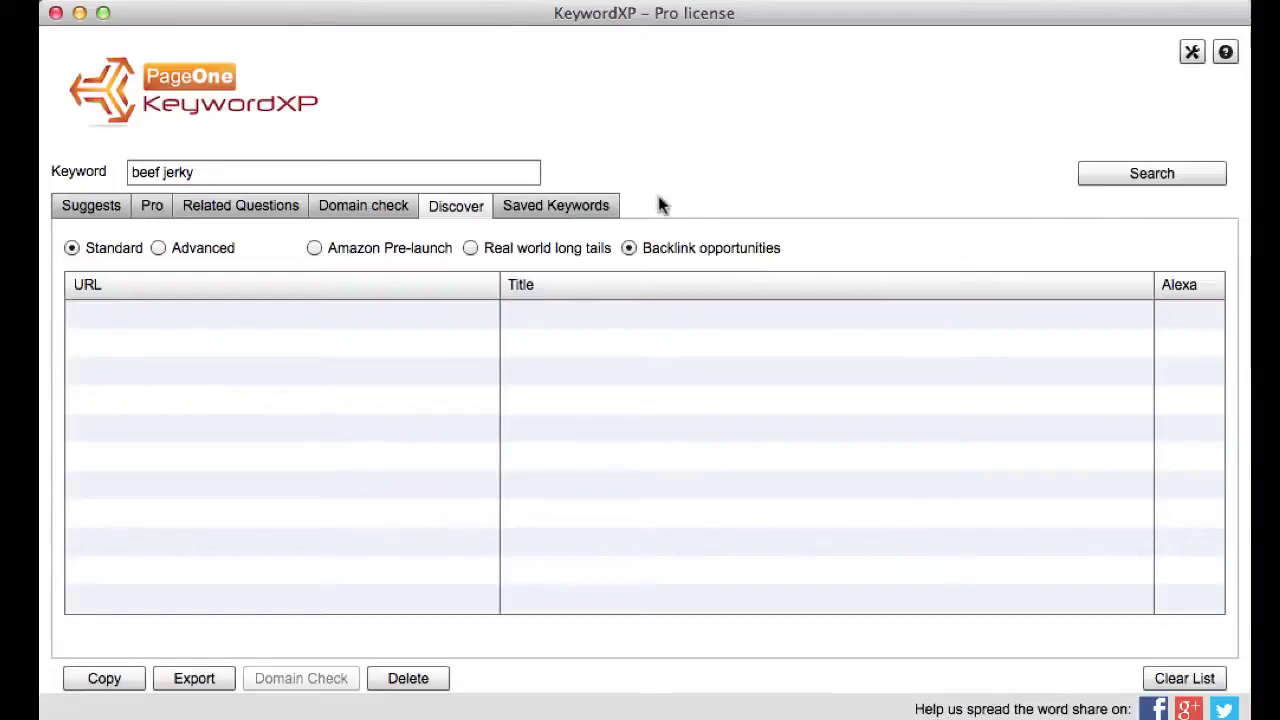
click(1118, 182)
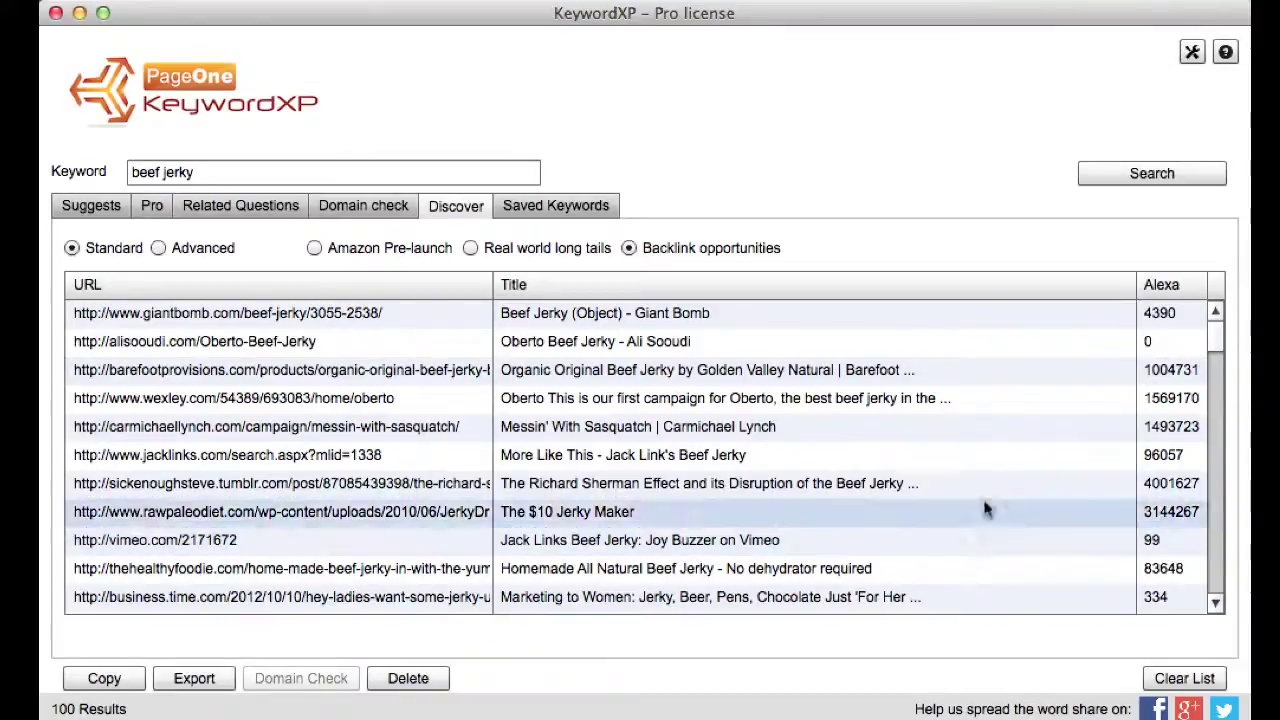
click(1165, 286)
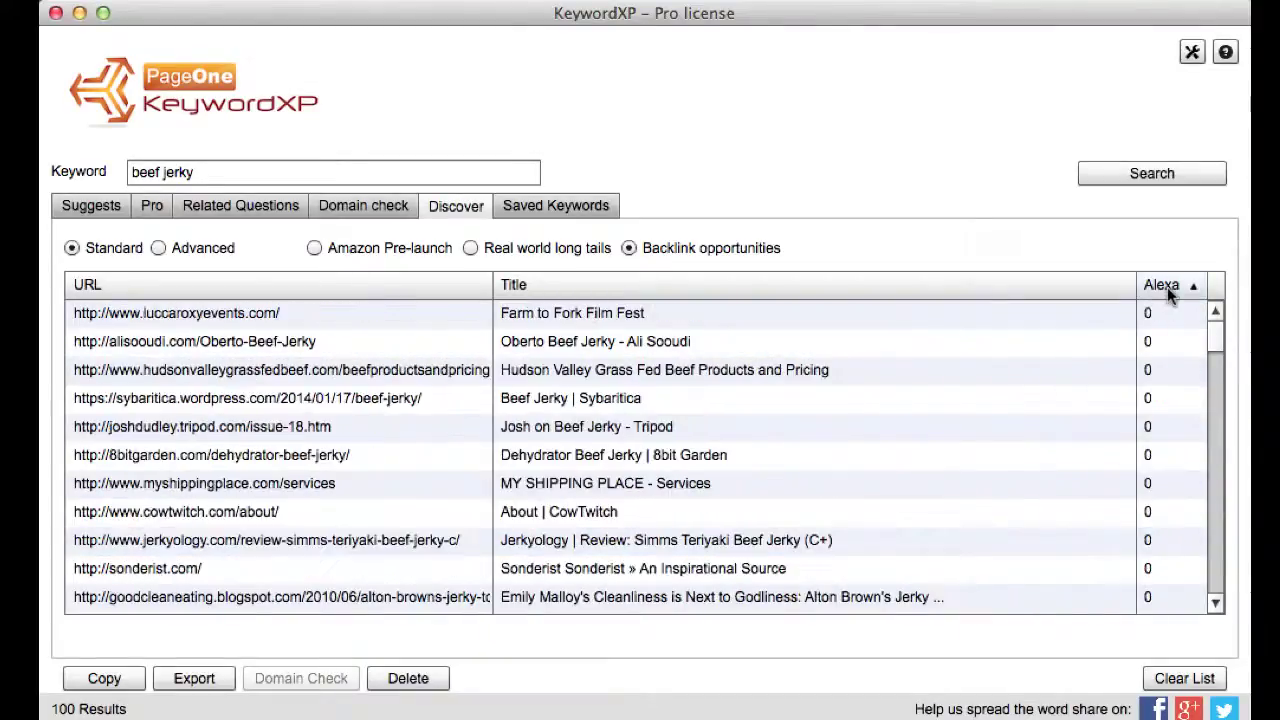
- Look through the backlink opportunities by Alexa rank and examine the "Homemade beef jerky - Mtbr Forums" entry
scroll(972, 550, down, 5)
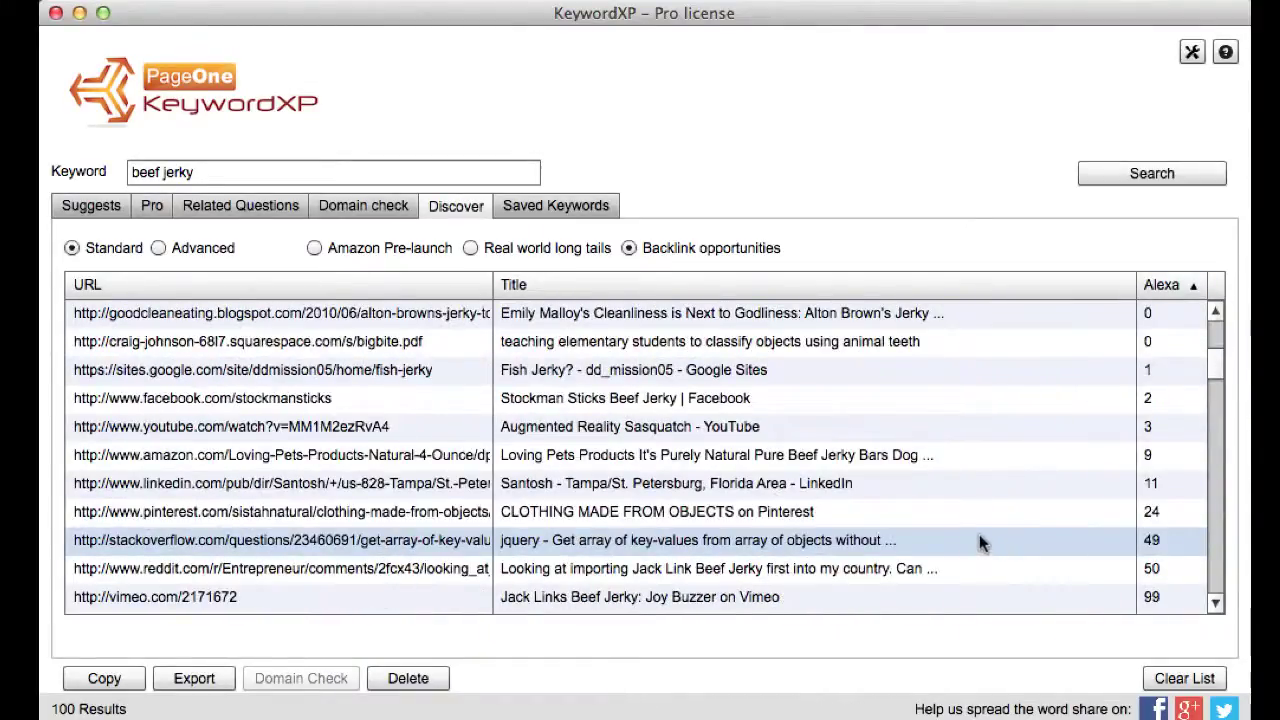
scroll(975, 480, up, 2)
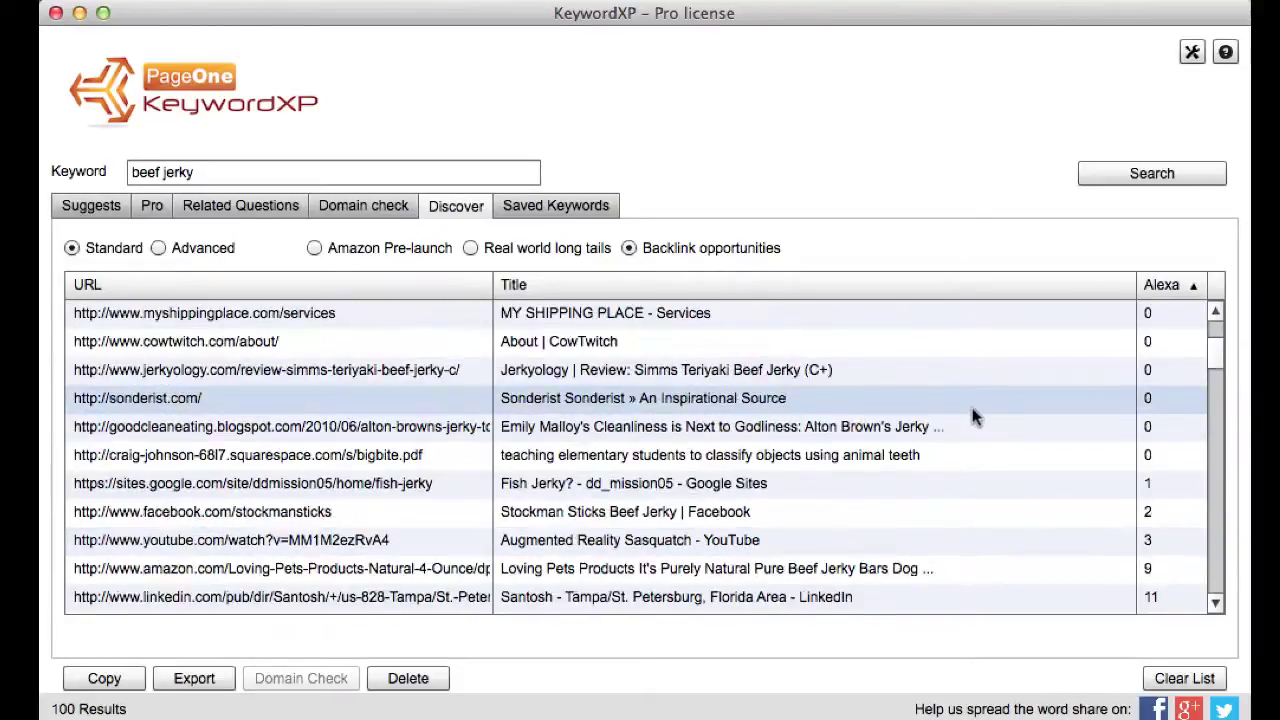
scroll(963, 495, down, 5)
scroll(962, 495, down, 2)
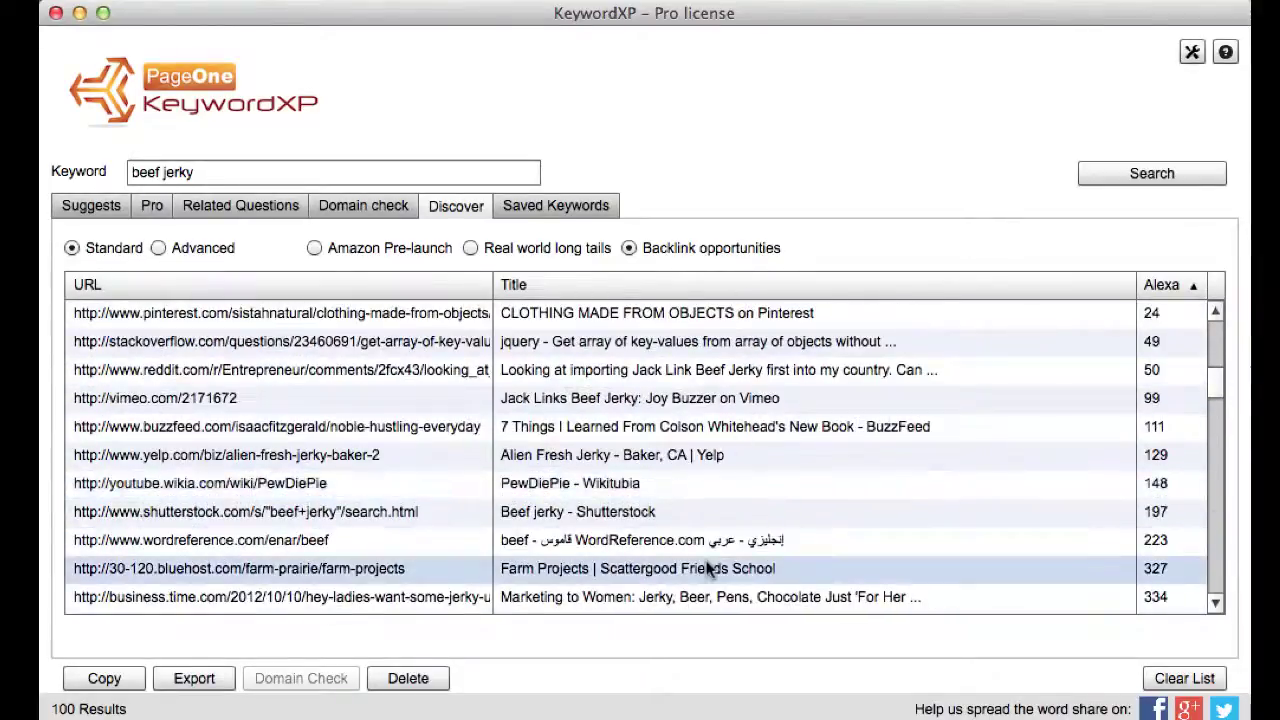
scroll(790, 560, down, 1)
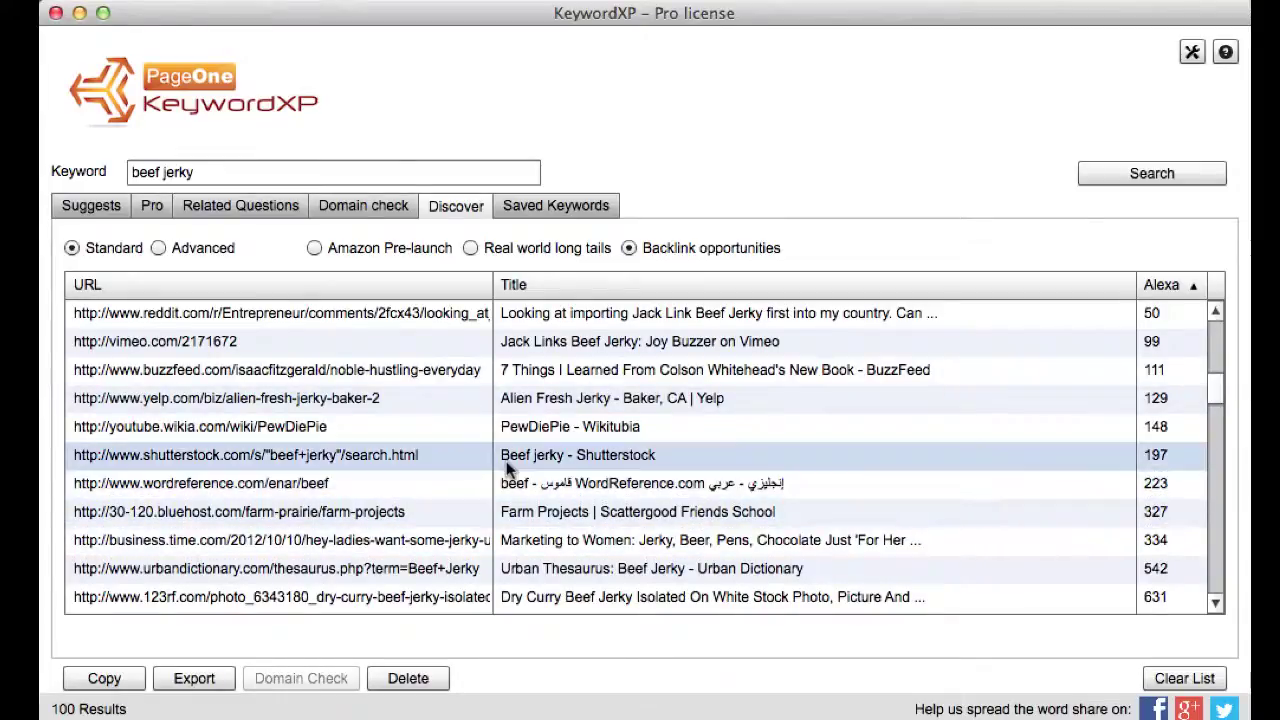
scroll(451, 537, down, 5)
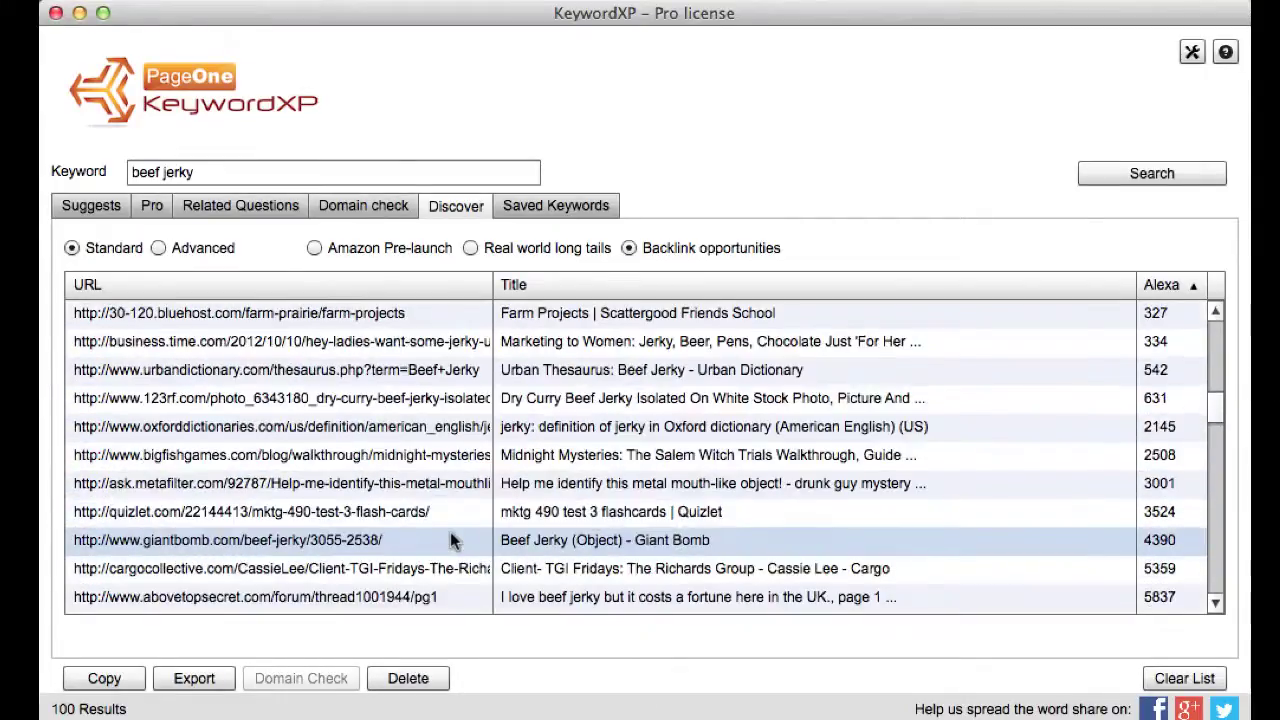
scroll(450, 540, down, 3)
scroll(404, 560, down, 4)
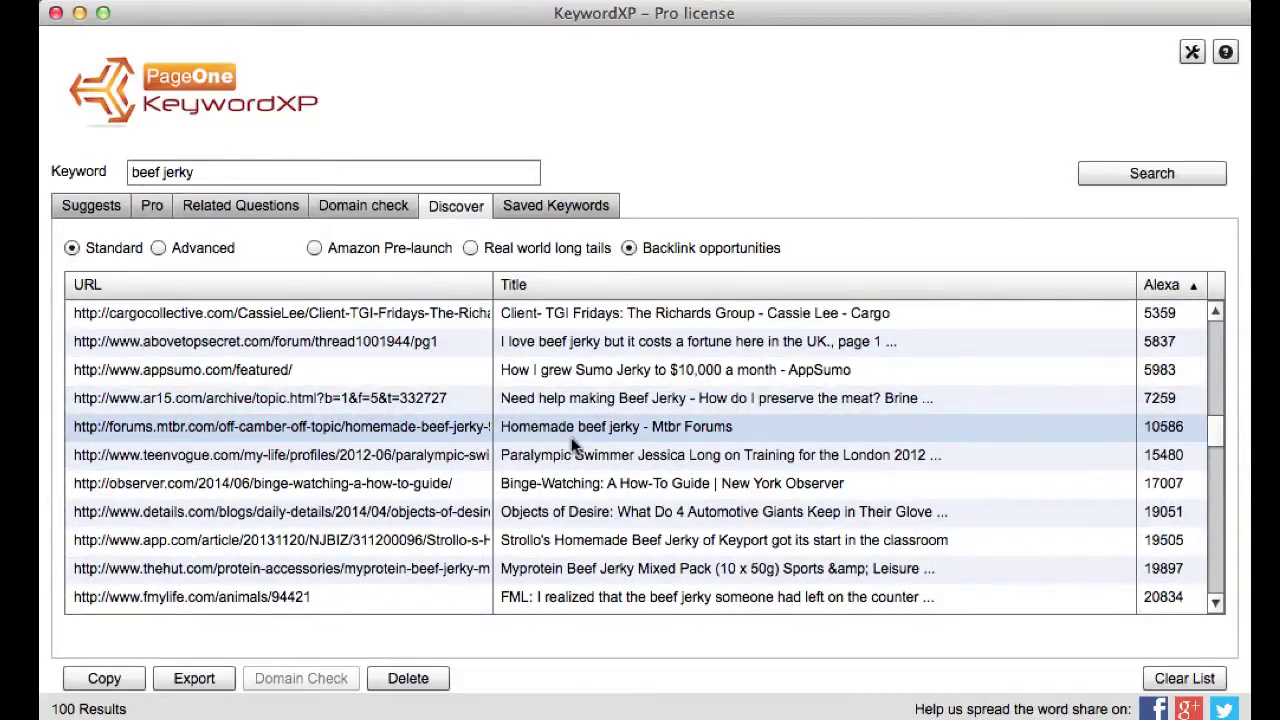
click(624, 426)
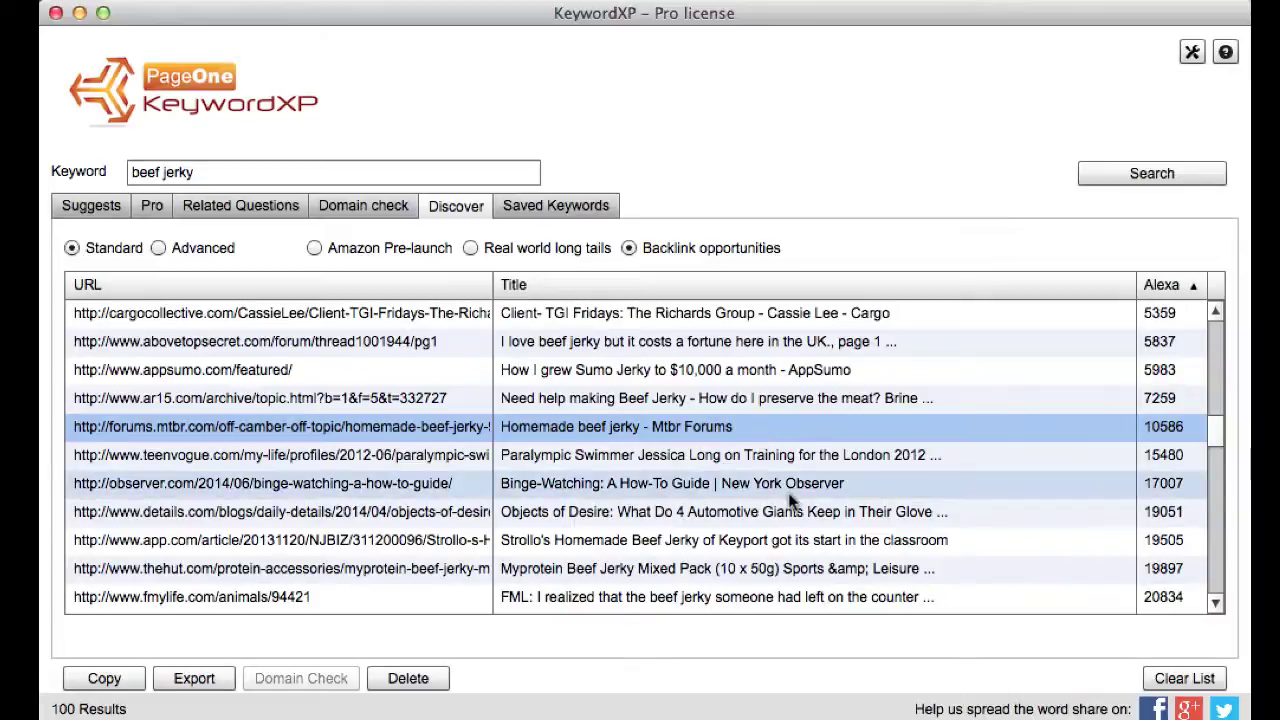
click(789, 423)
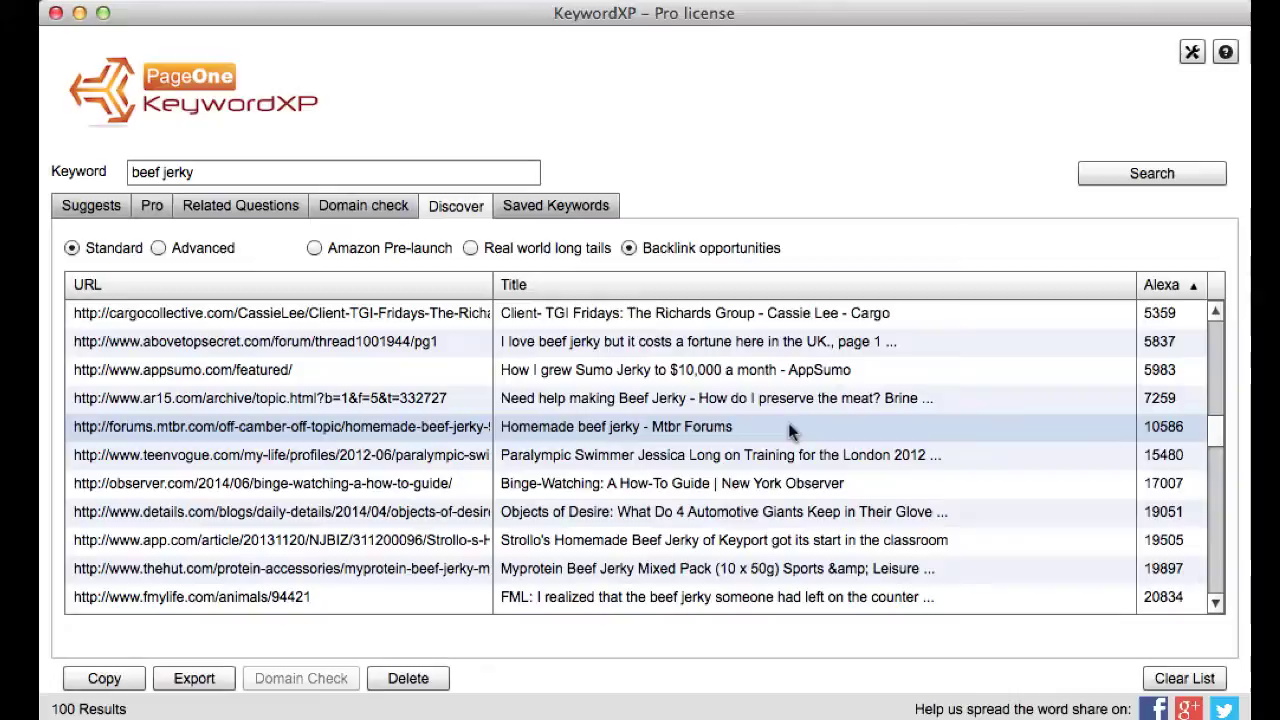
- Switch Discover to Advanced mode and look through the available search patterns for blogs, directories, wikis, forums and guest posts
scroll(778, 483, down, 5)
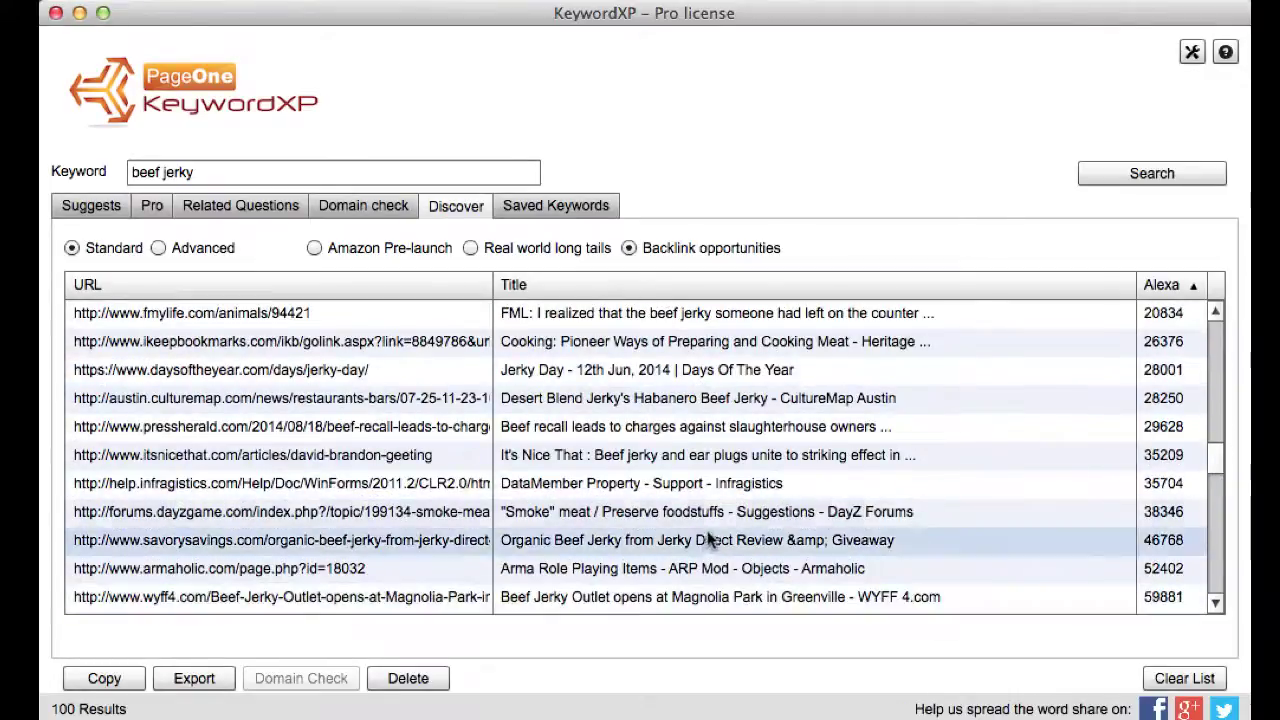
click(159, 249)
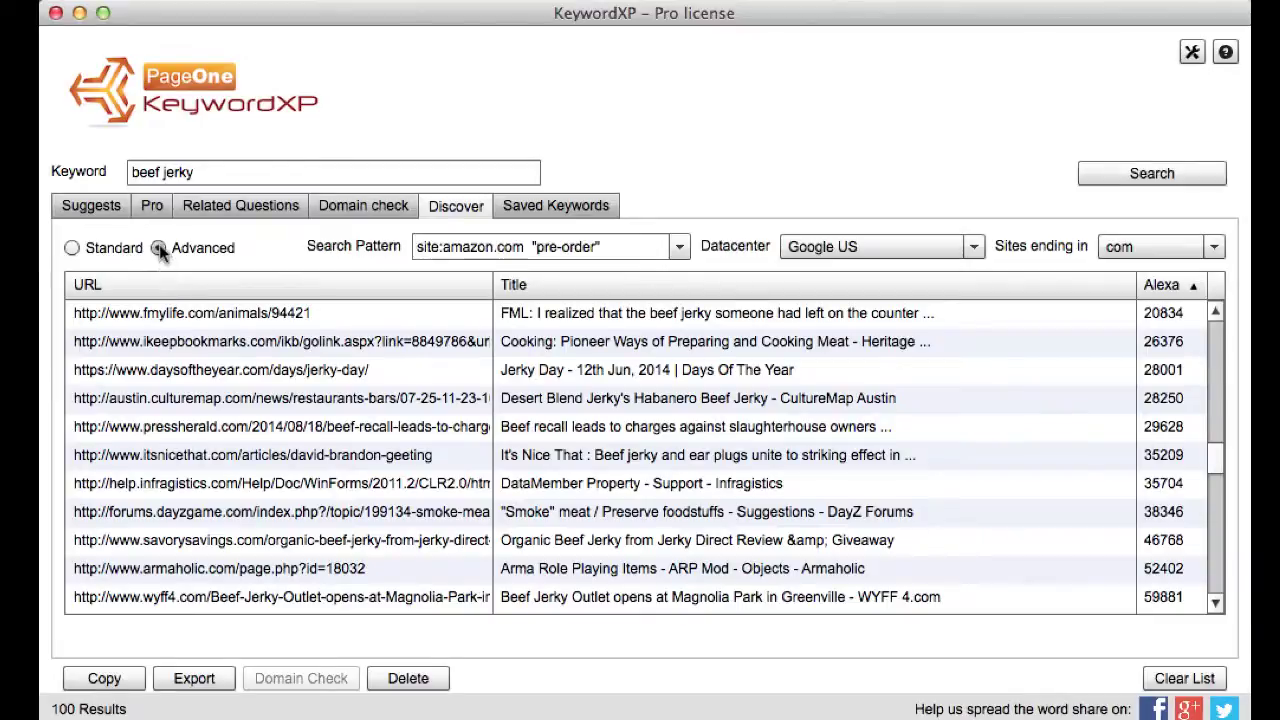
click(679, 249)
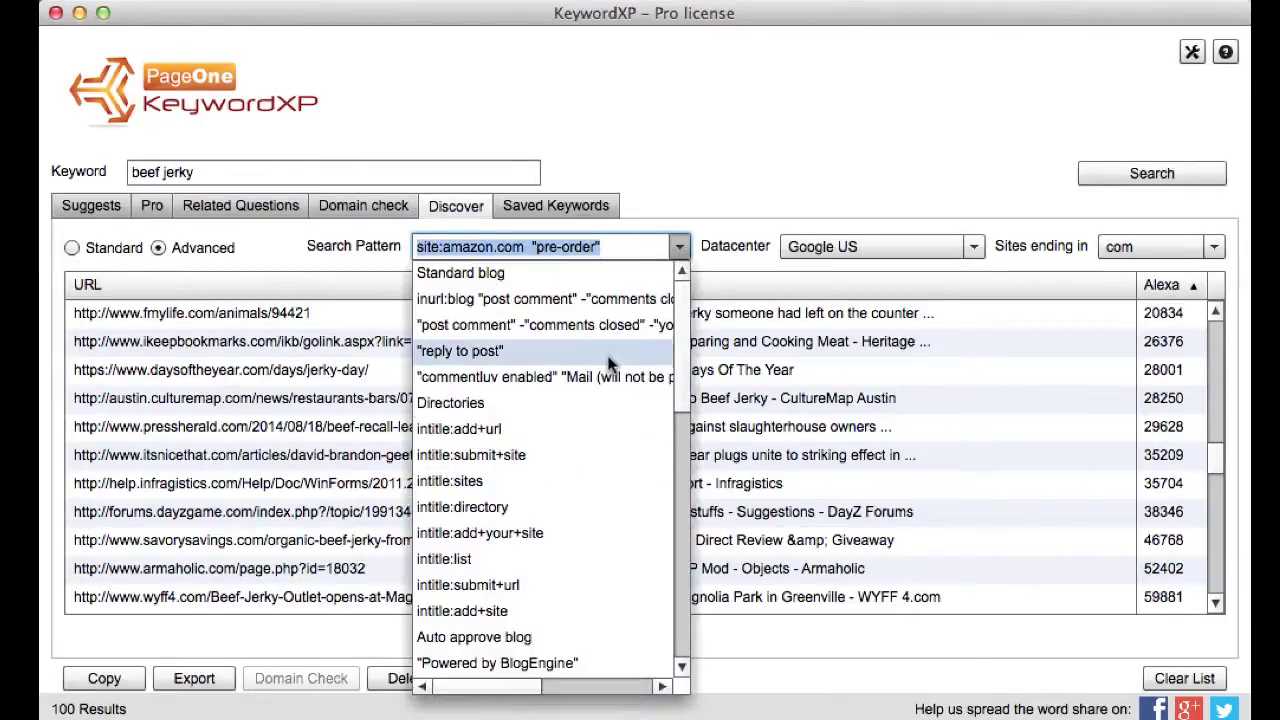
scroll(608, 365, down, 2)
scroll(608, 365, down, 3)
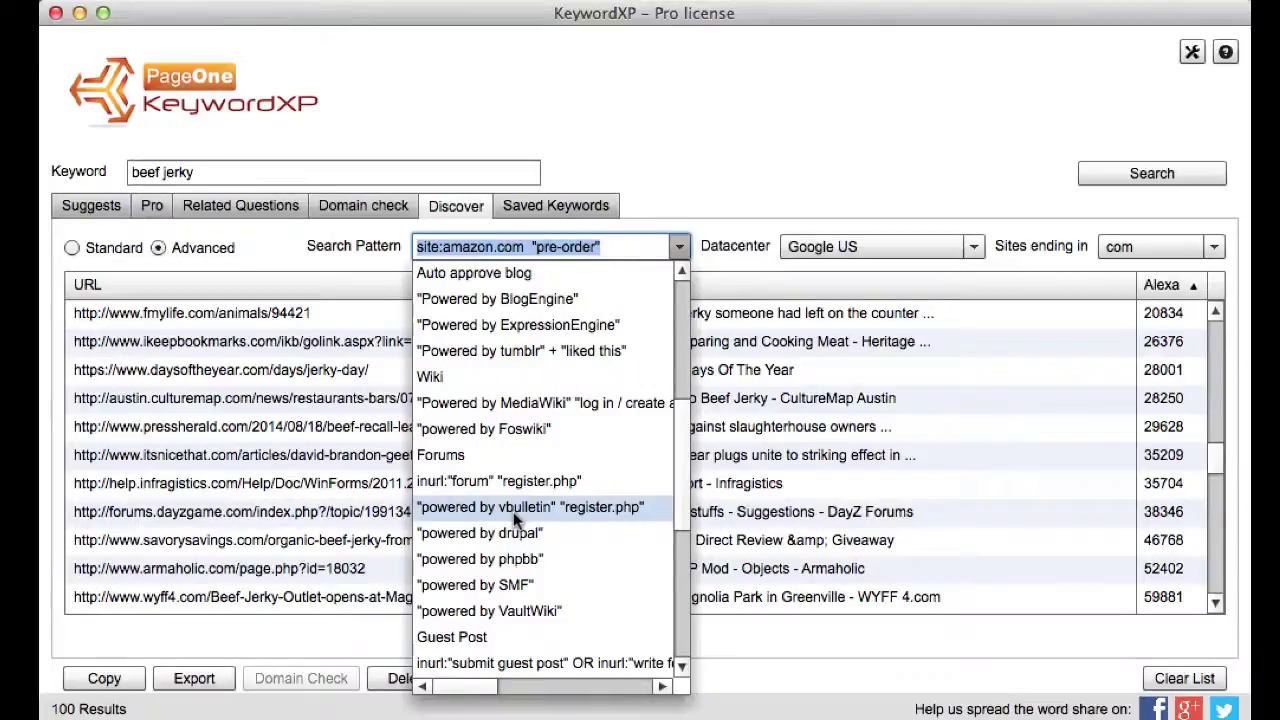
scroll(560, 520, up, 3)
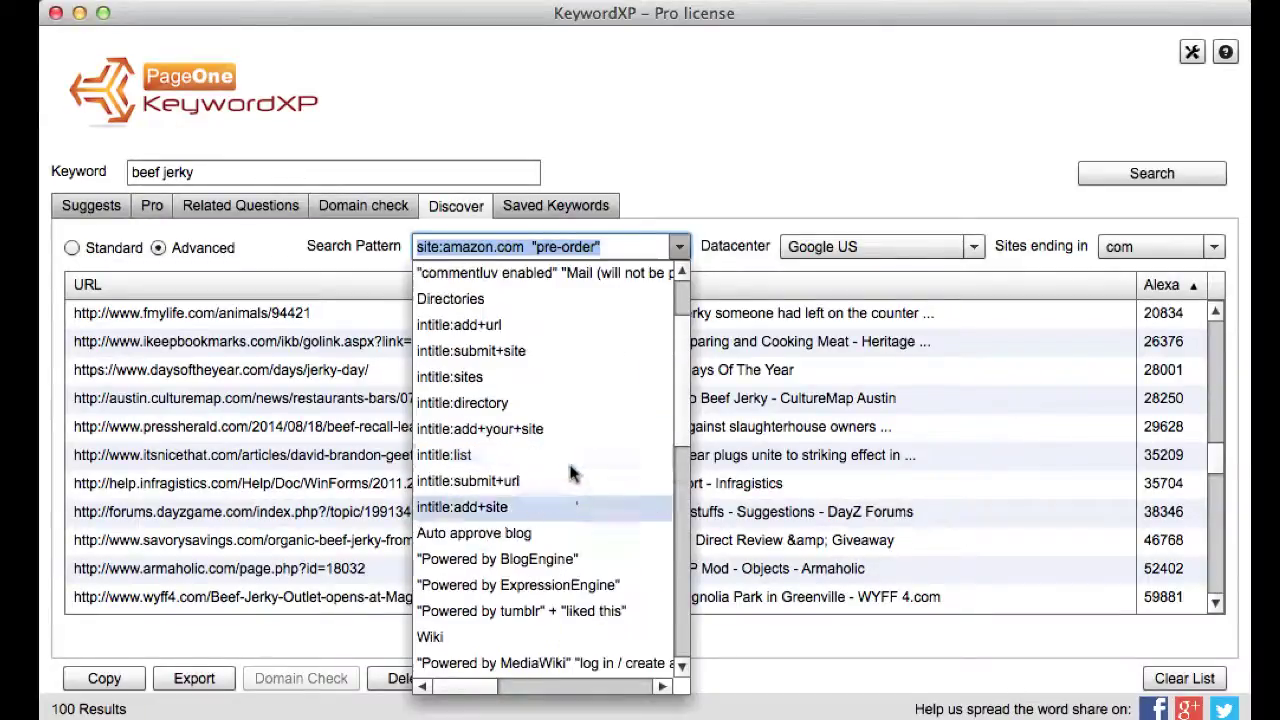
scroll(573, 428, up, 2)
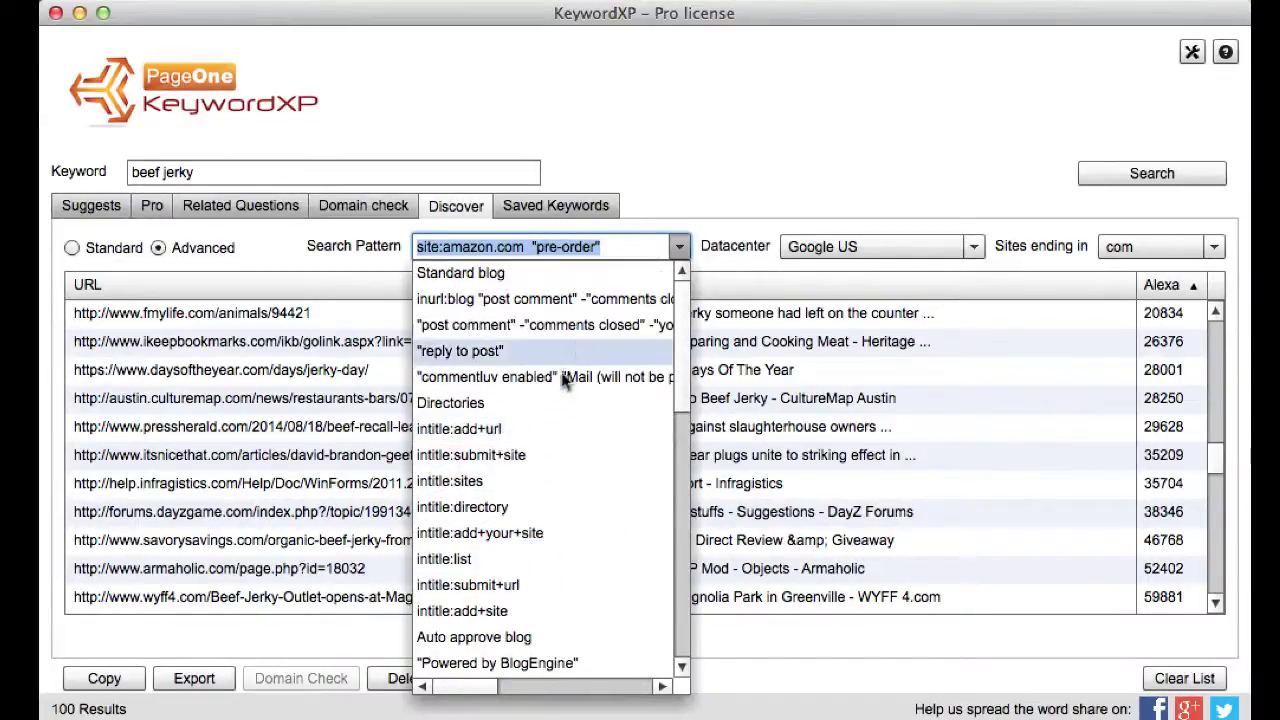
click(682, 242)
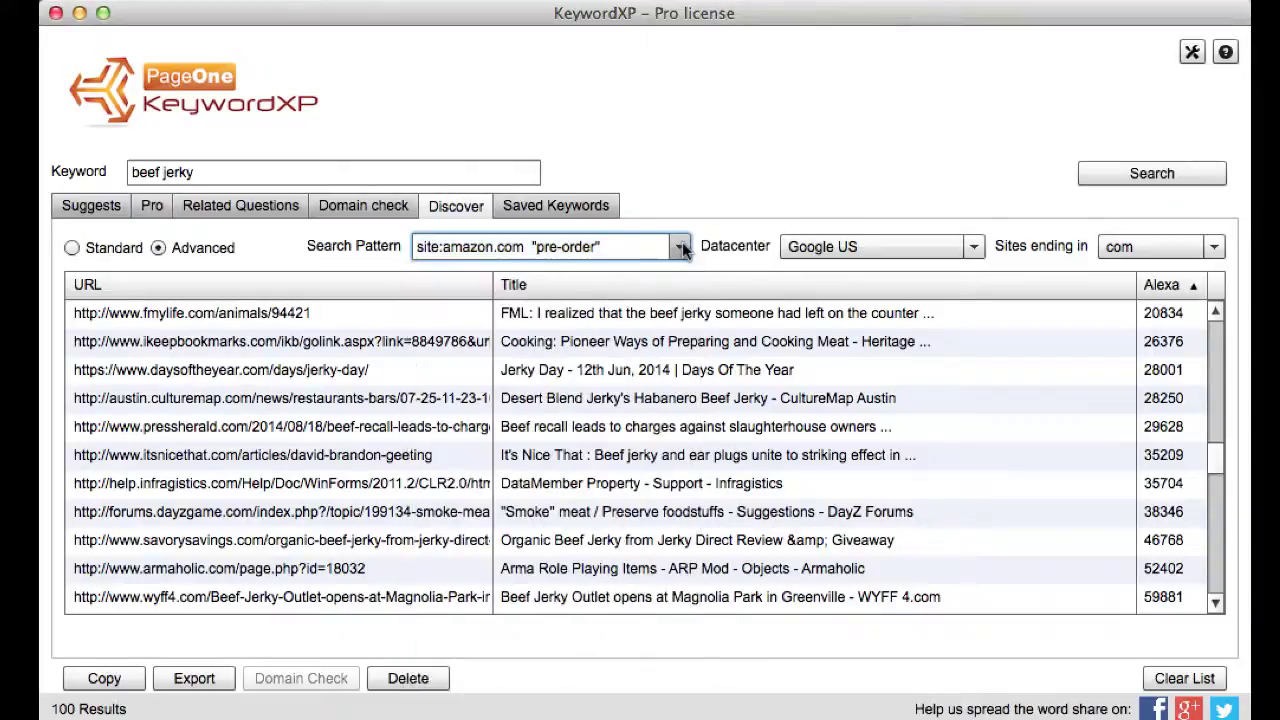
click(558, 246)
text(-)
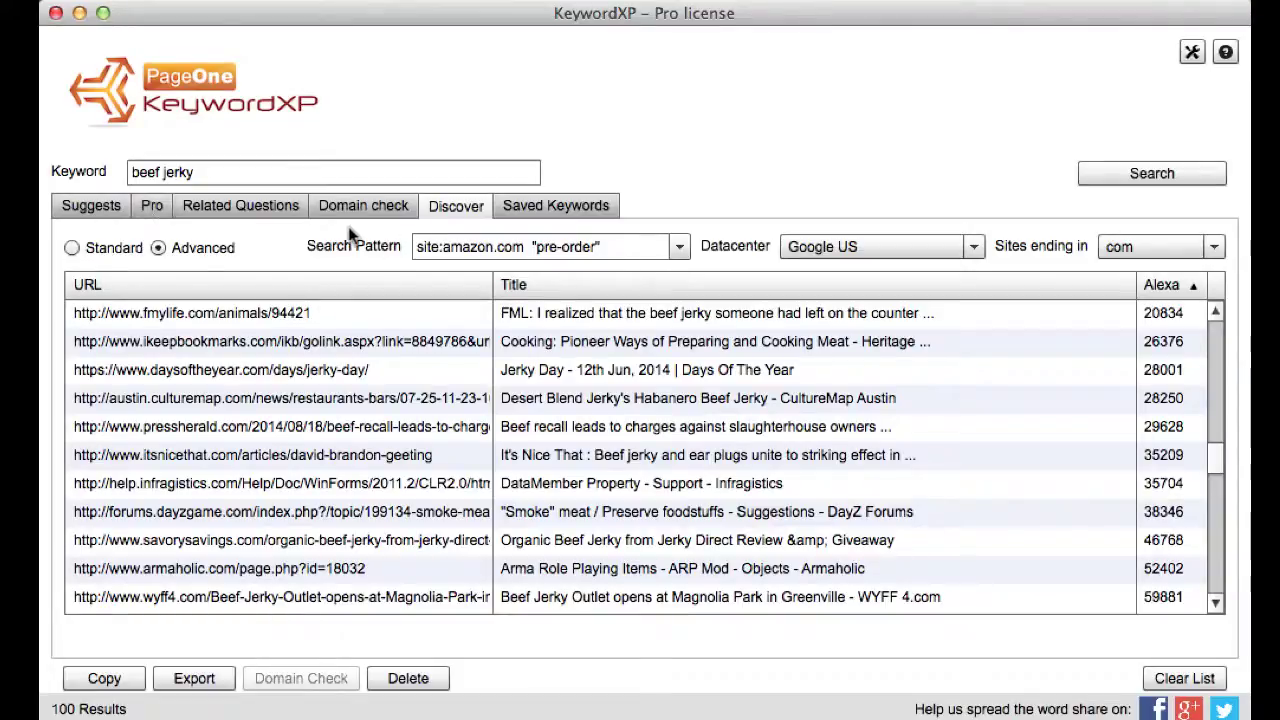
- Revisit the related questions, domain check, Discover in Standard mode and saved keywords for beef jerky, ending on the keyword suggestions
click(262, 204)
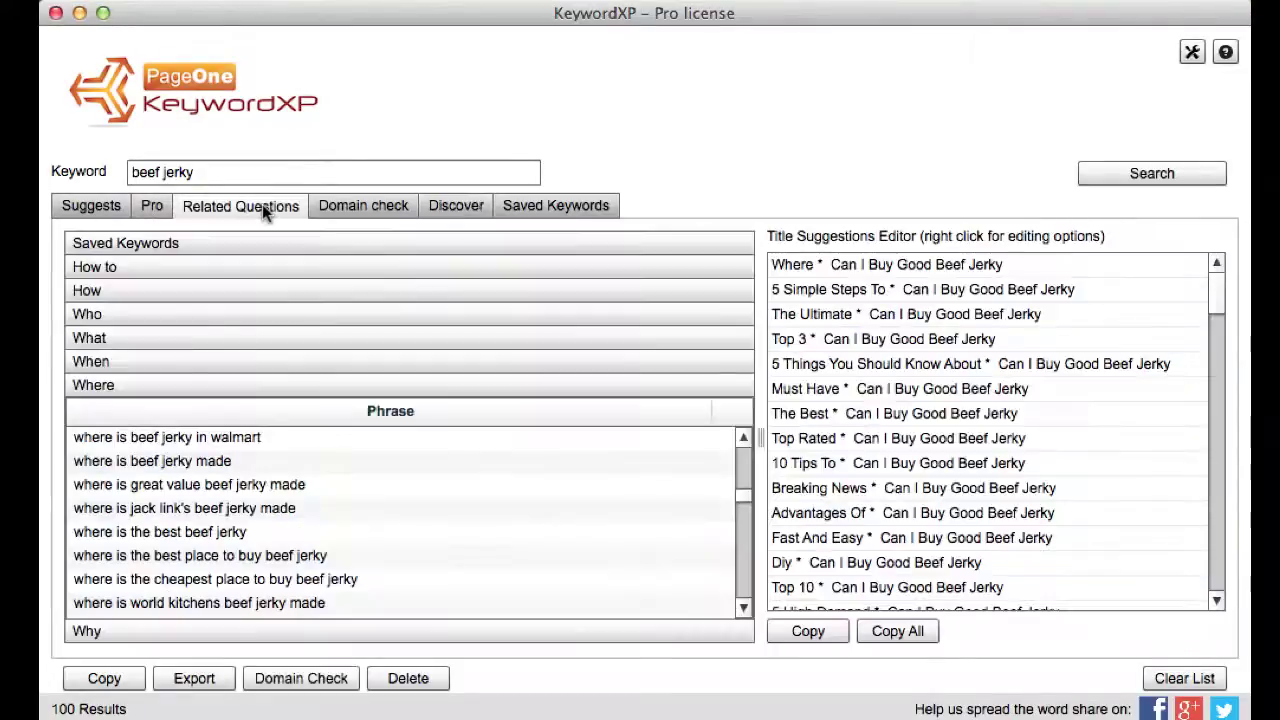
click(367, 211)
click(460, 207)
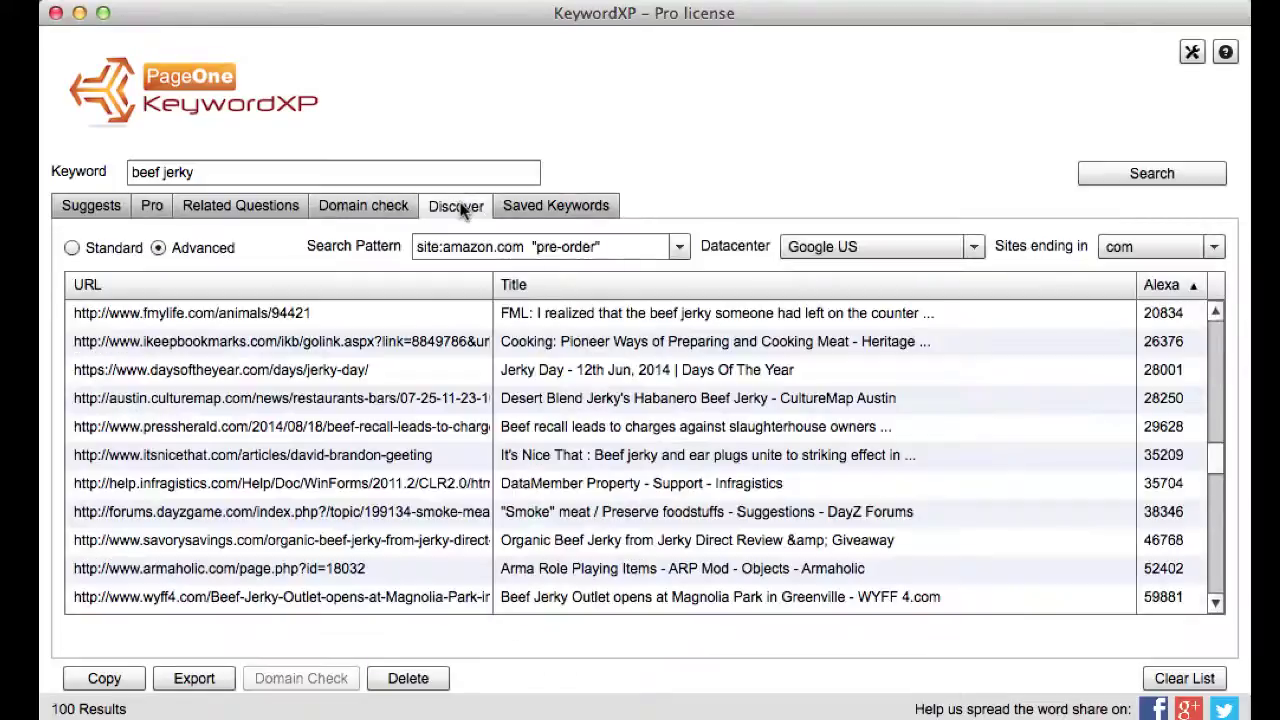
click(70, 247)
click(595, 210)
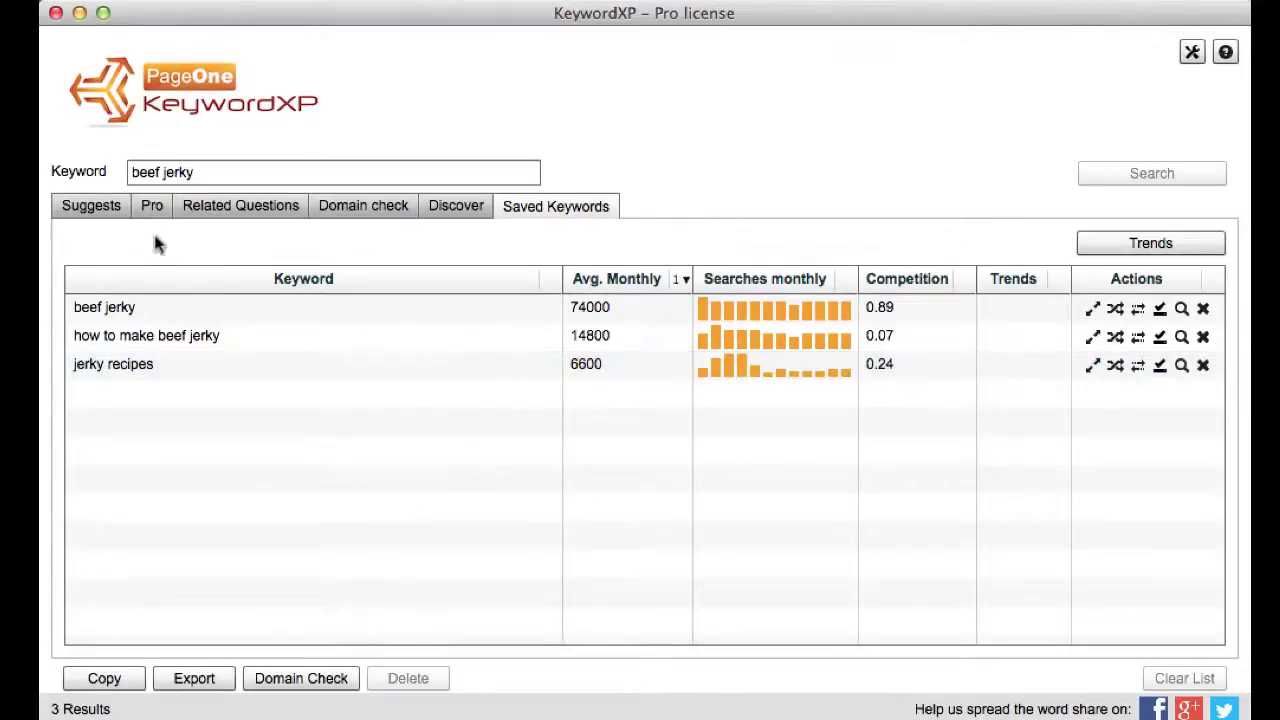
click(91, 206)
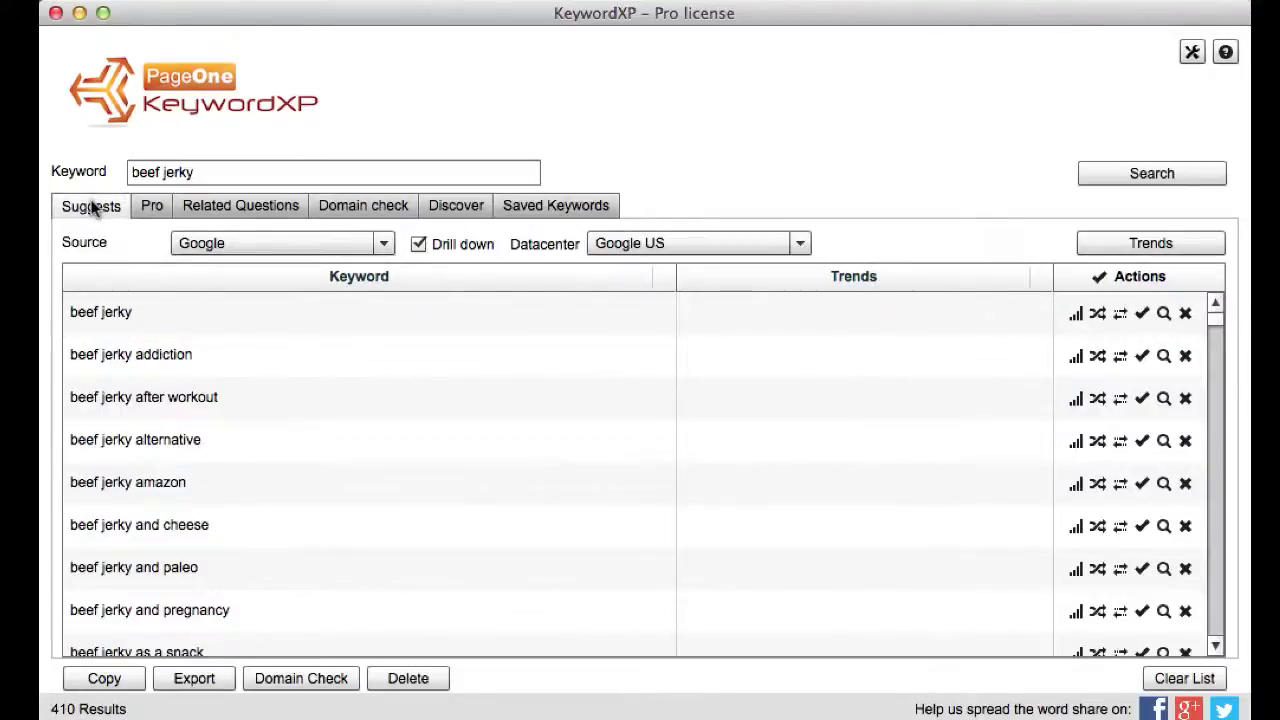